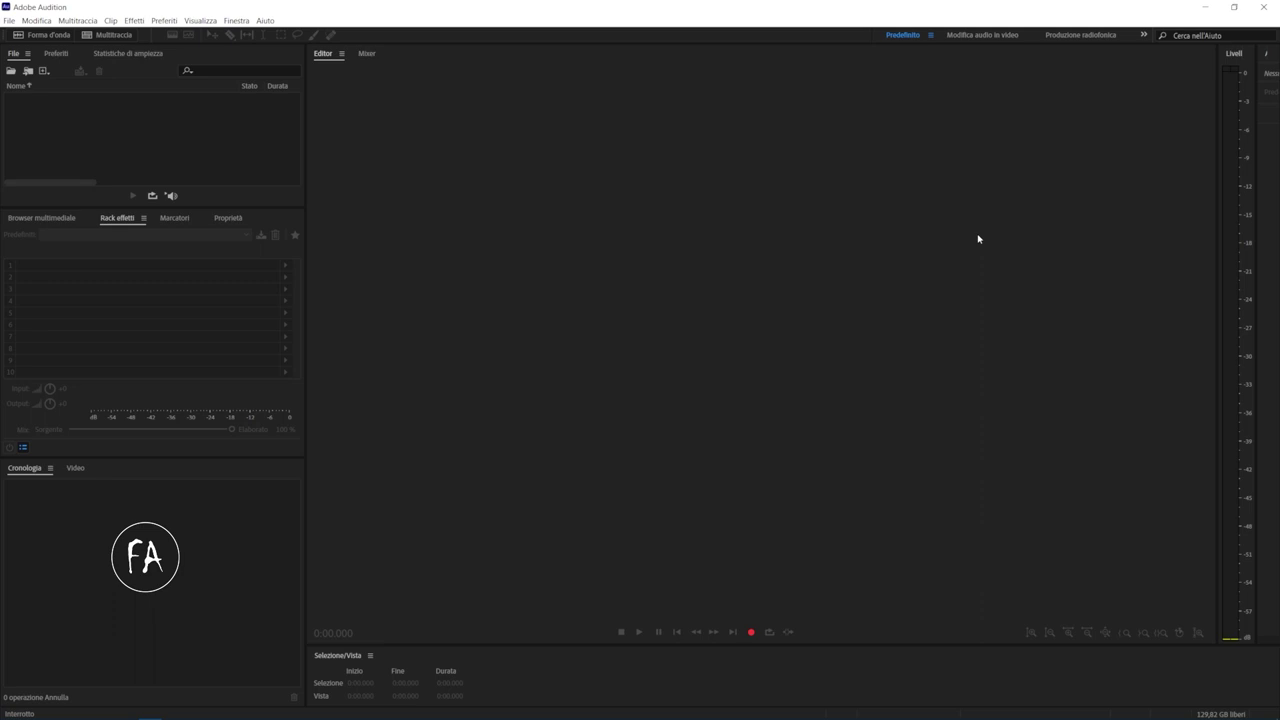
Step: Create an audio file named file_test with a 96000 Hz sample rate, mono channel and 32-bit floating-point depth
click(172, 139)
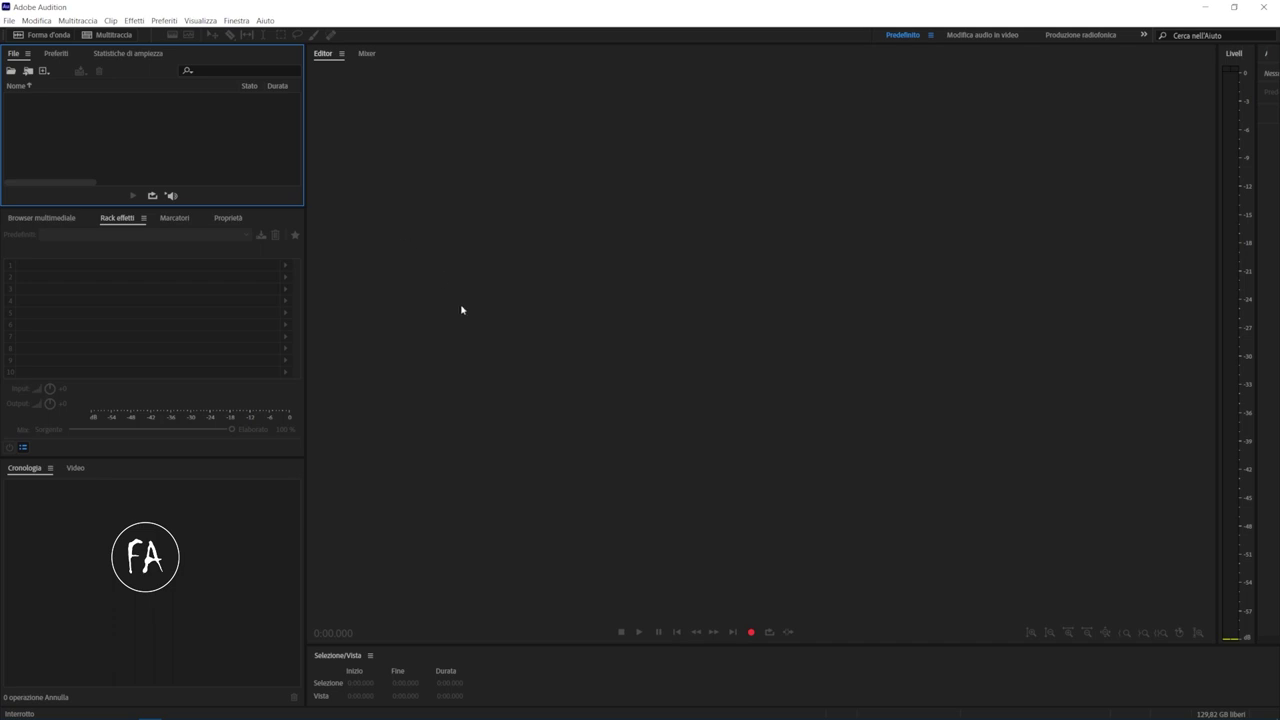
click(751, 633)
drag(680, 297, 682, 178)
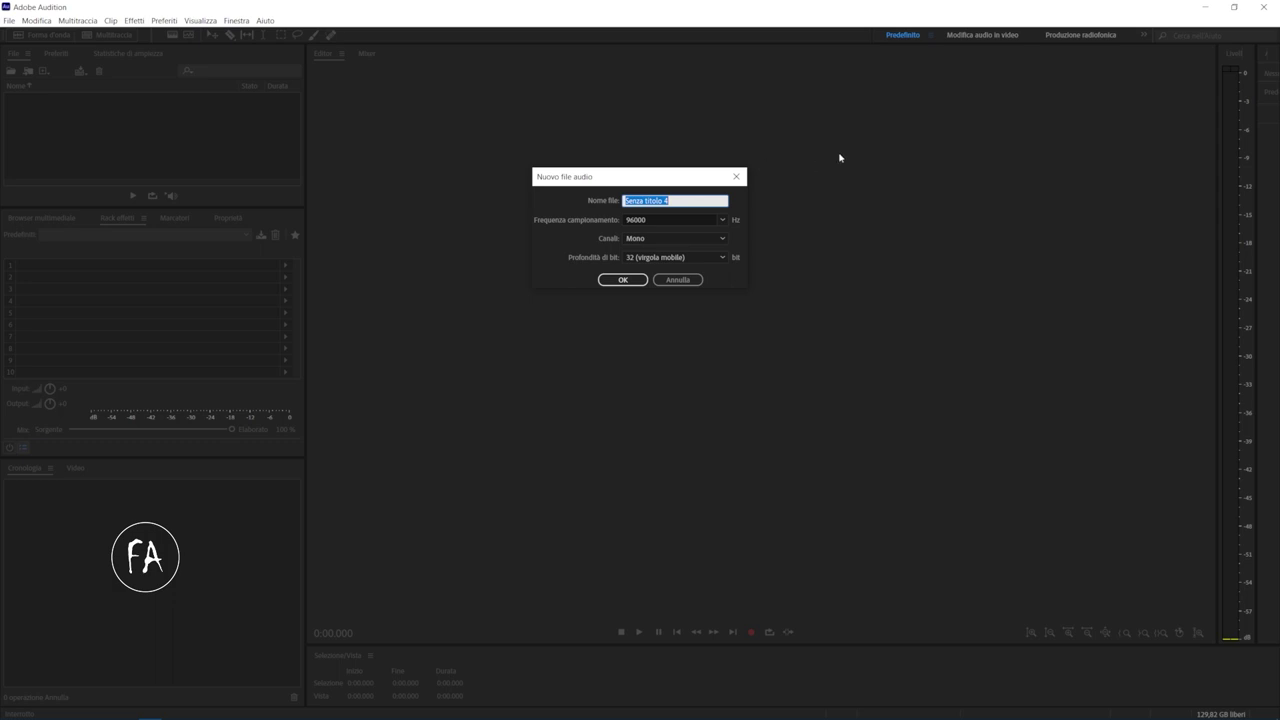
text(file)
key(BackSpace)
key(BackSpace)
key(BackSpace)
key(BackSpace)
text(file_te)
click(670, 240)
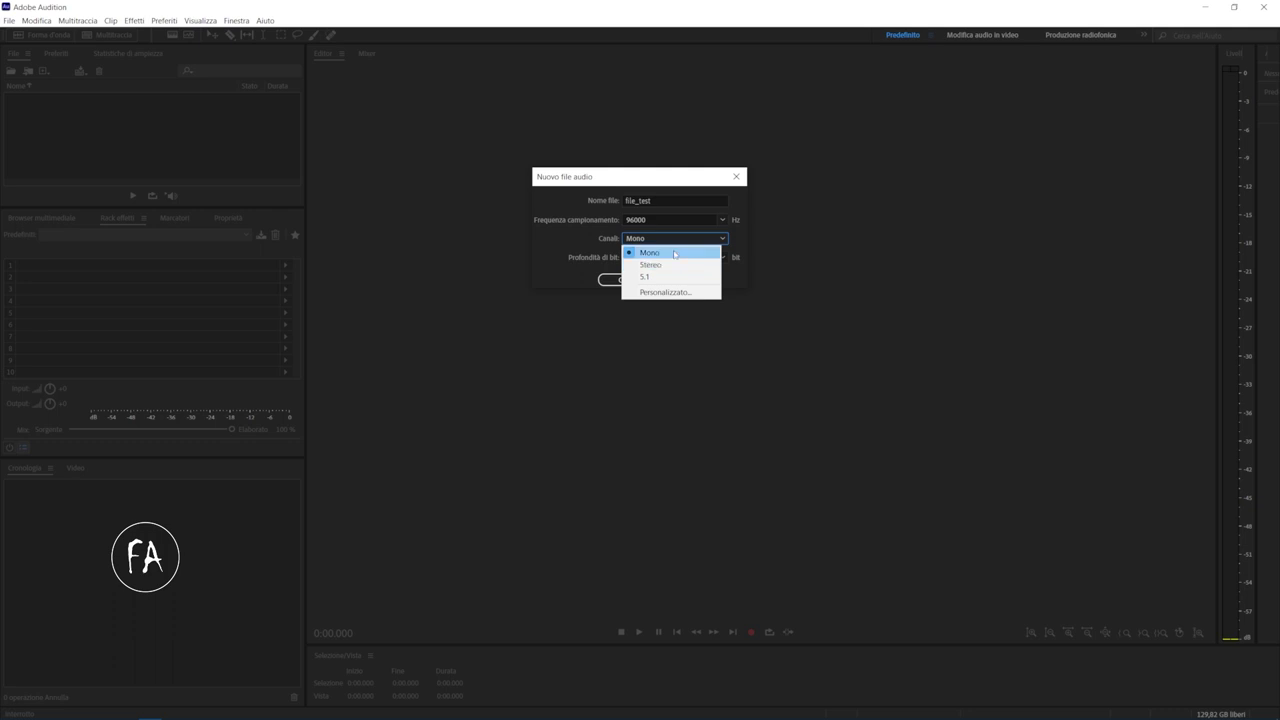
click(674, 254)
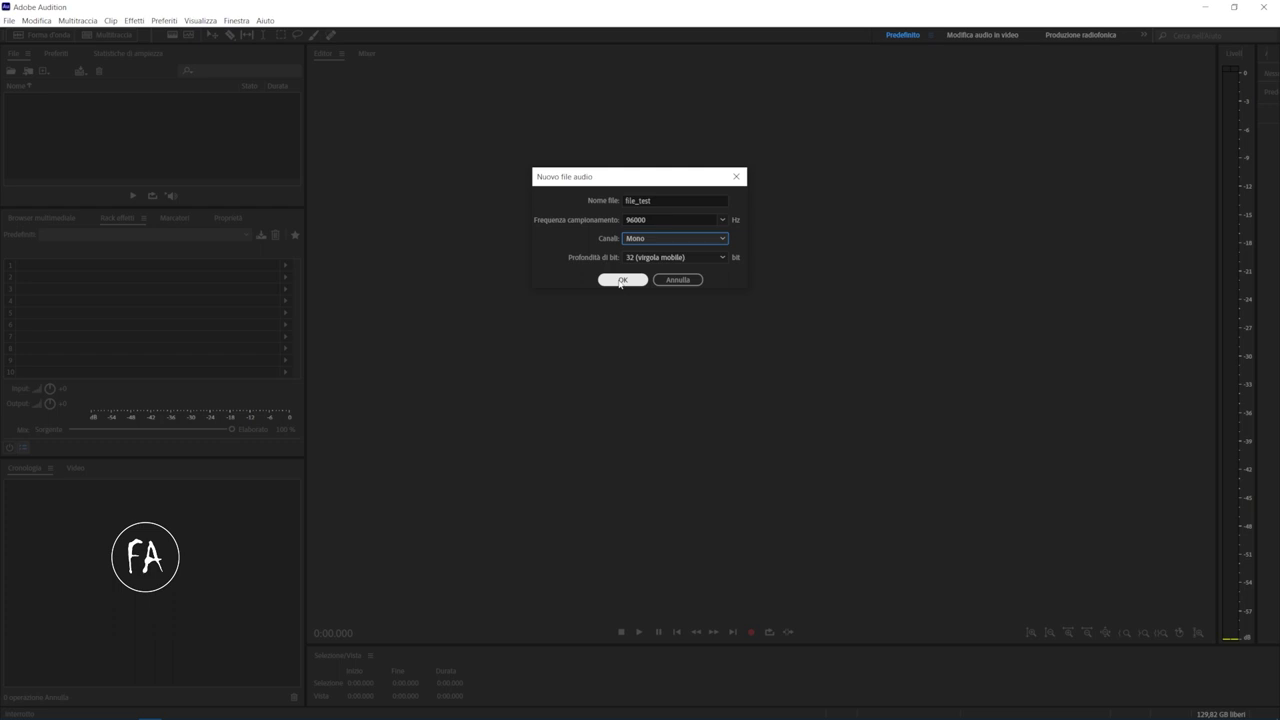
click(620, 281)
Step: Record a spoken take of about 8 seconds into file_test and play it back from just before the speech
key(shift+space)
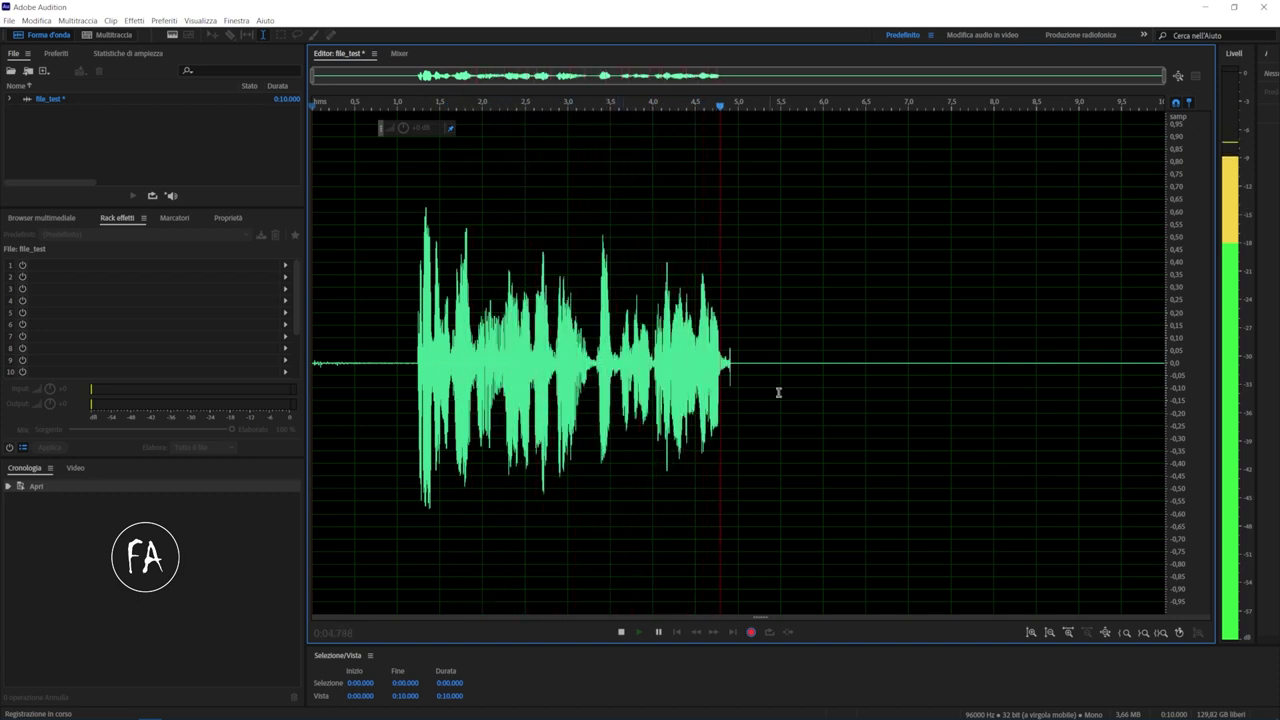
click(752, 632)
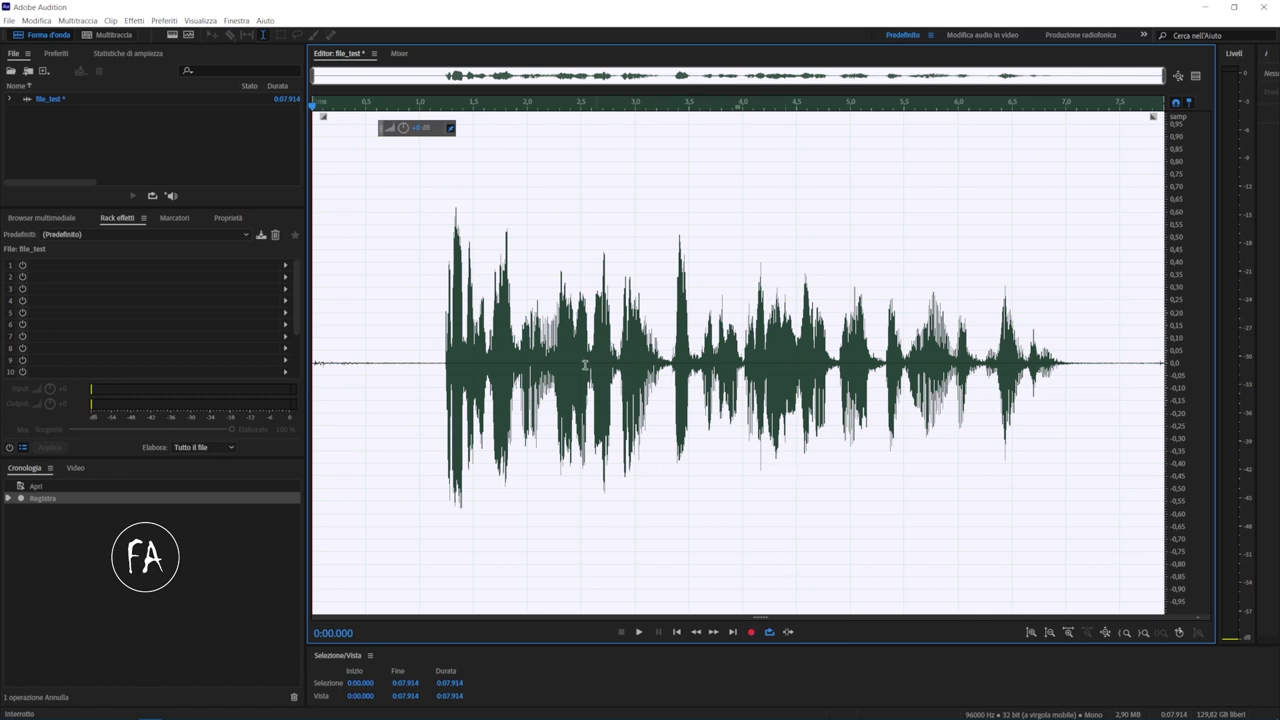
click(437, 345)
key(space)
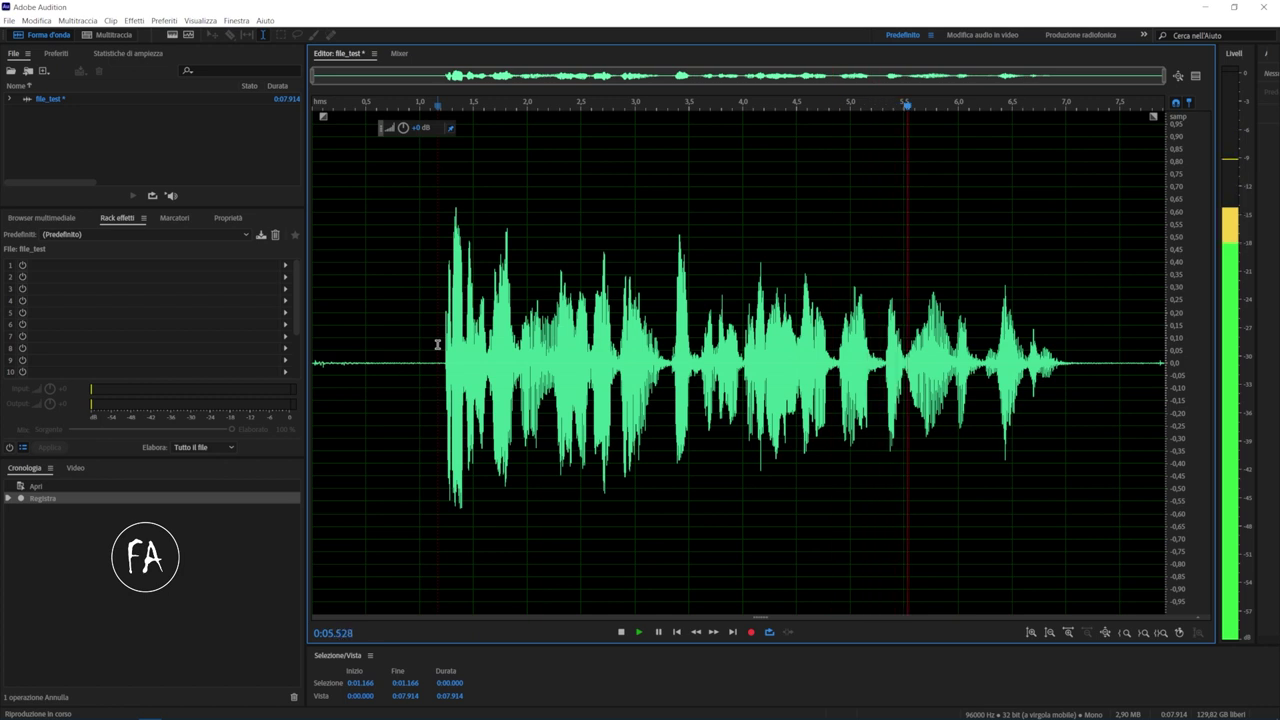
key(space)
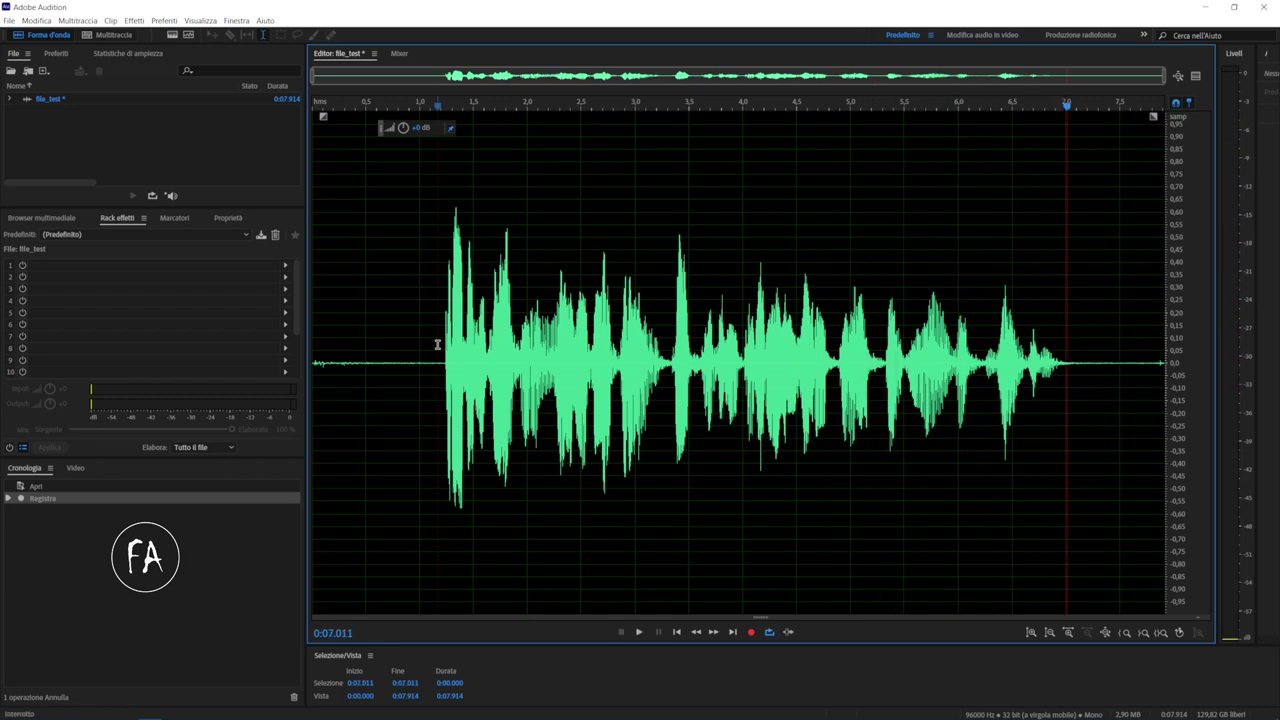
Step: Delete the silence of about 1.17 s before the speech and the silence after the 6-second mark
drag(437, 345, 290, 366)
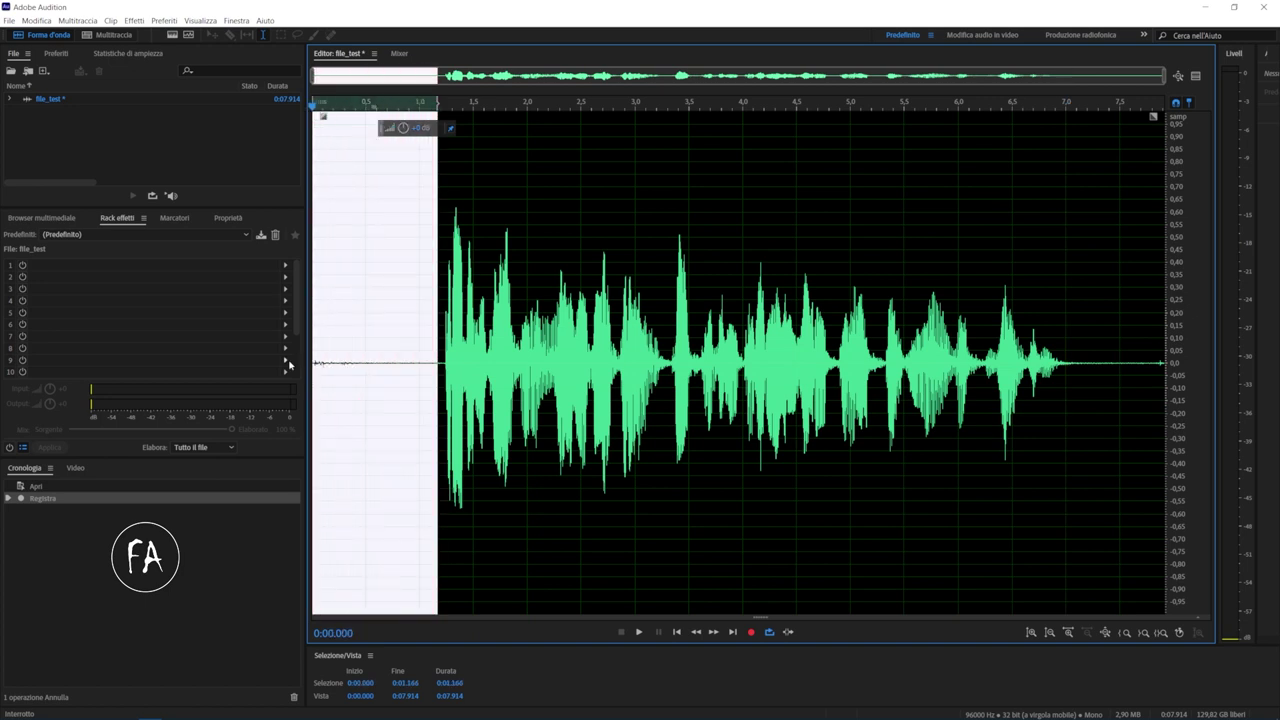
key(Delete)
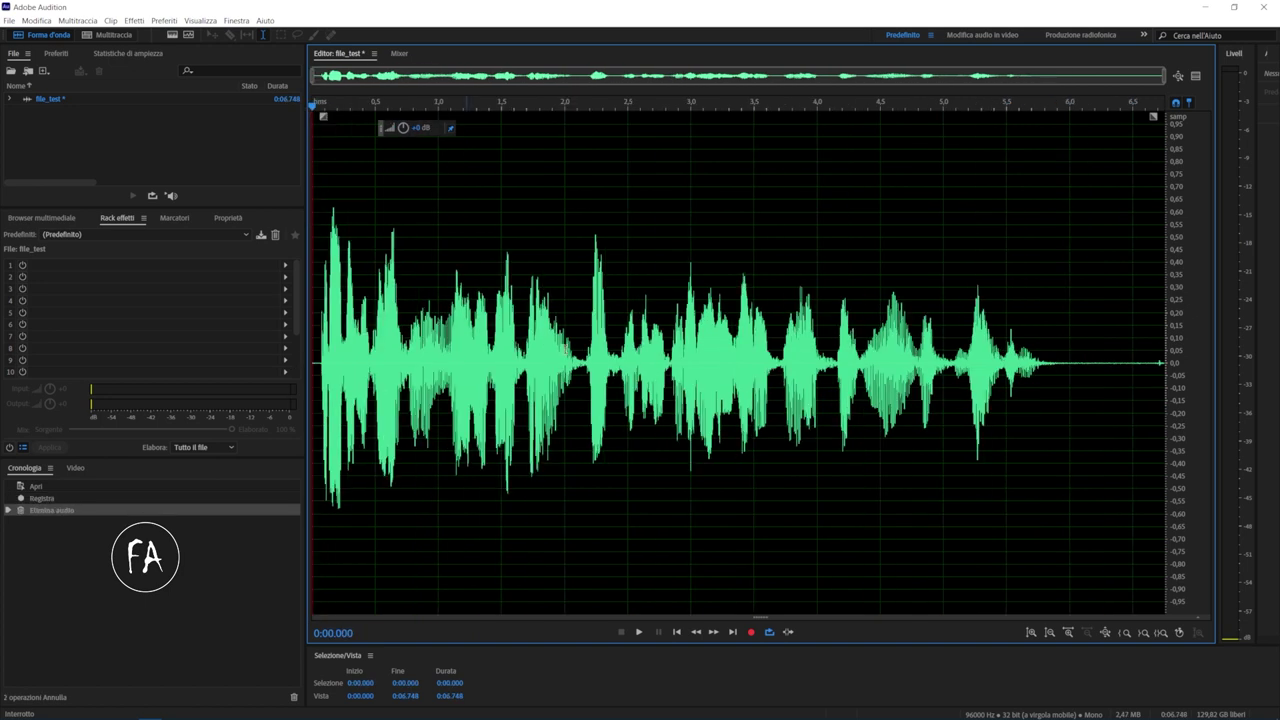
drag(1069, 371, 1182, 364)
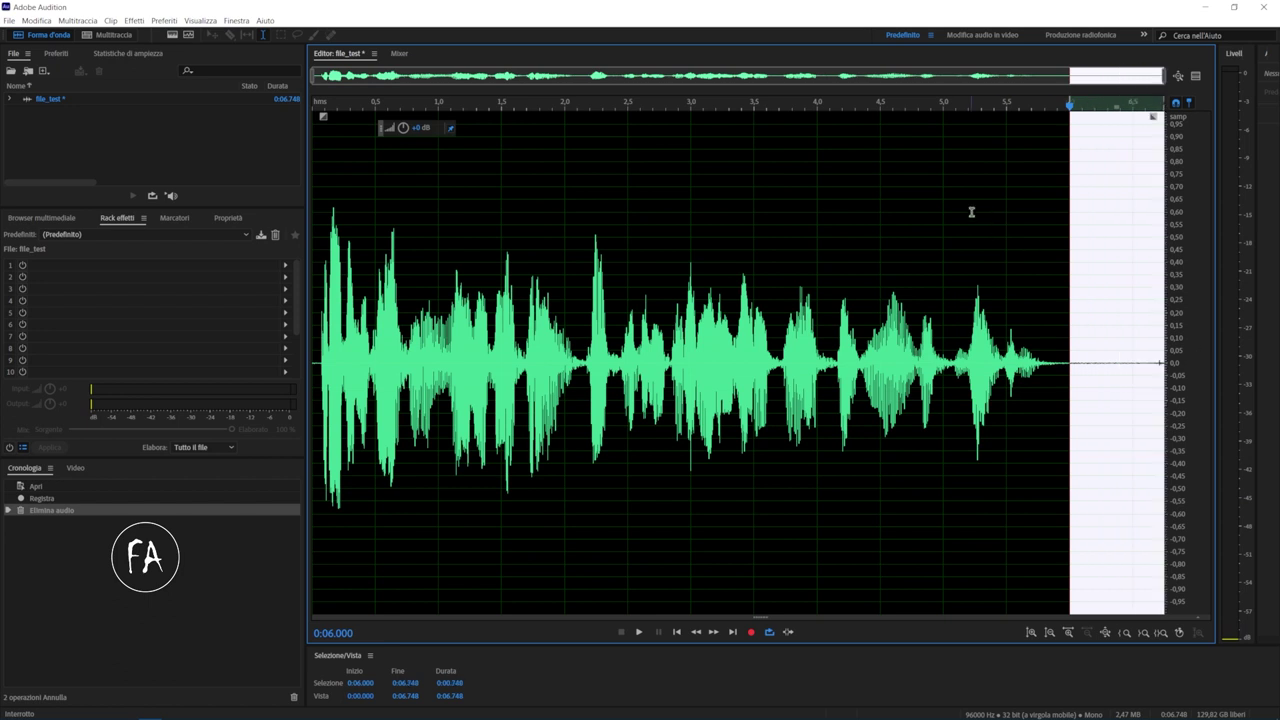
key(Delete)
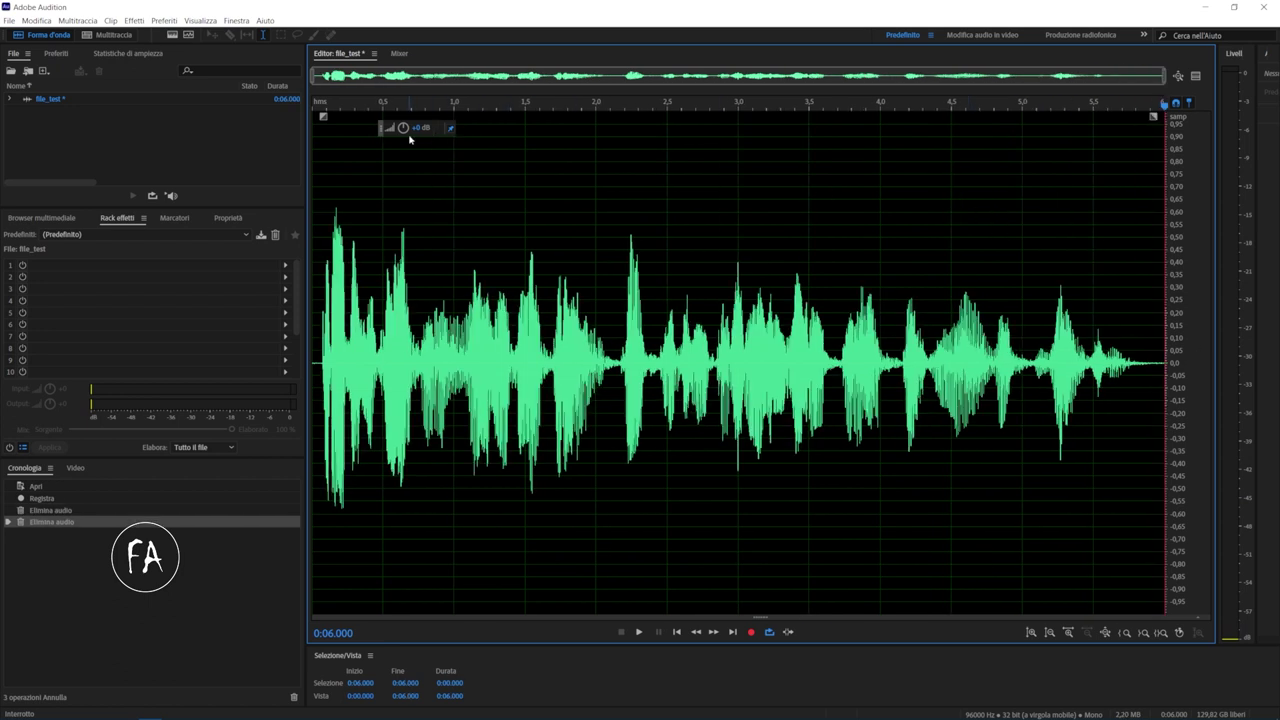
Step: Try a slight reduction of the whole recording's volume, and undo it
drag(404, 129, 506, 171)
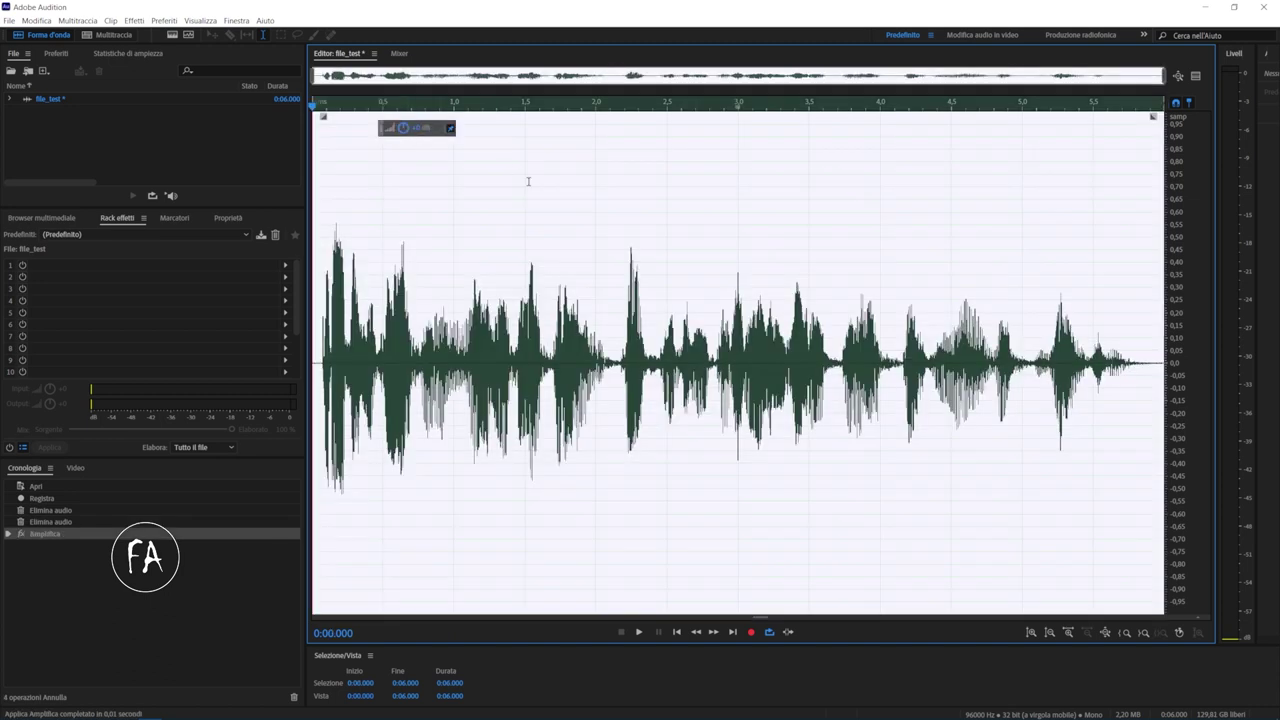
key(ctrl+z)
click(722, 270)
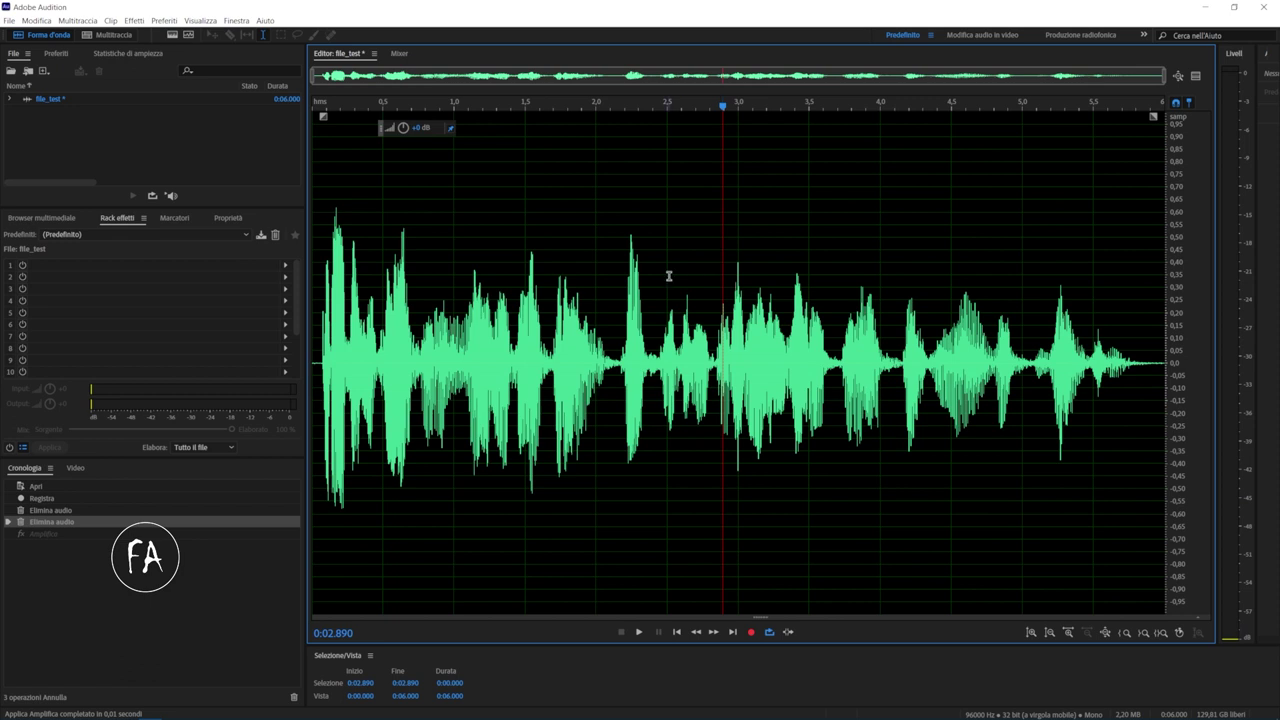
Step: Apply the FFT Filter (Filtro FFT) to the entire recording with the preset Telefono - Segreteria
key(ctrl+a)
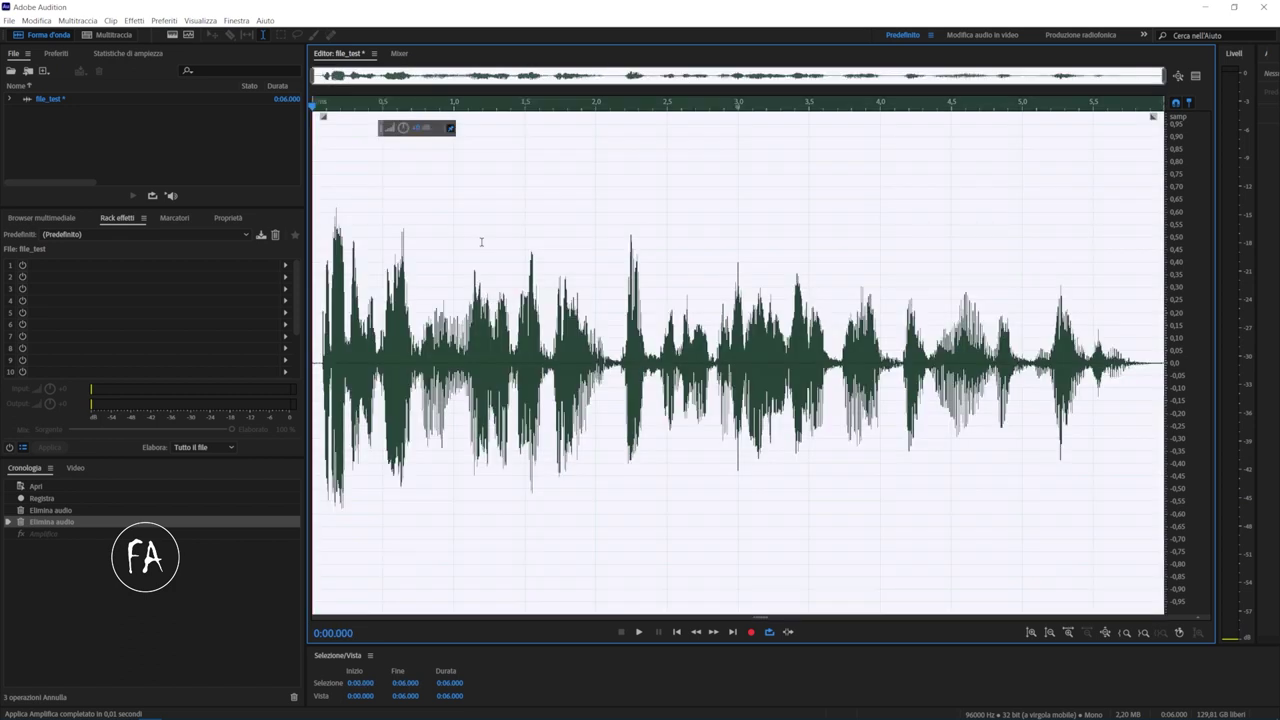
click(133, 20)
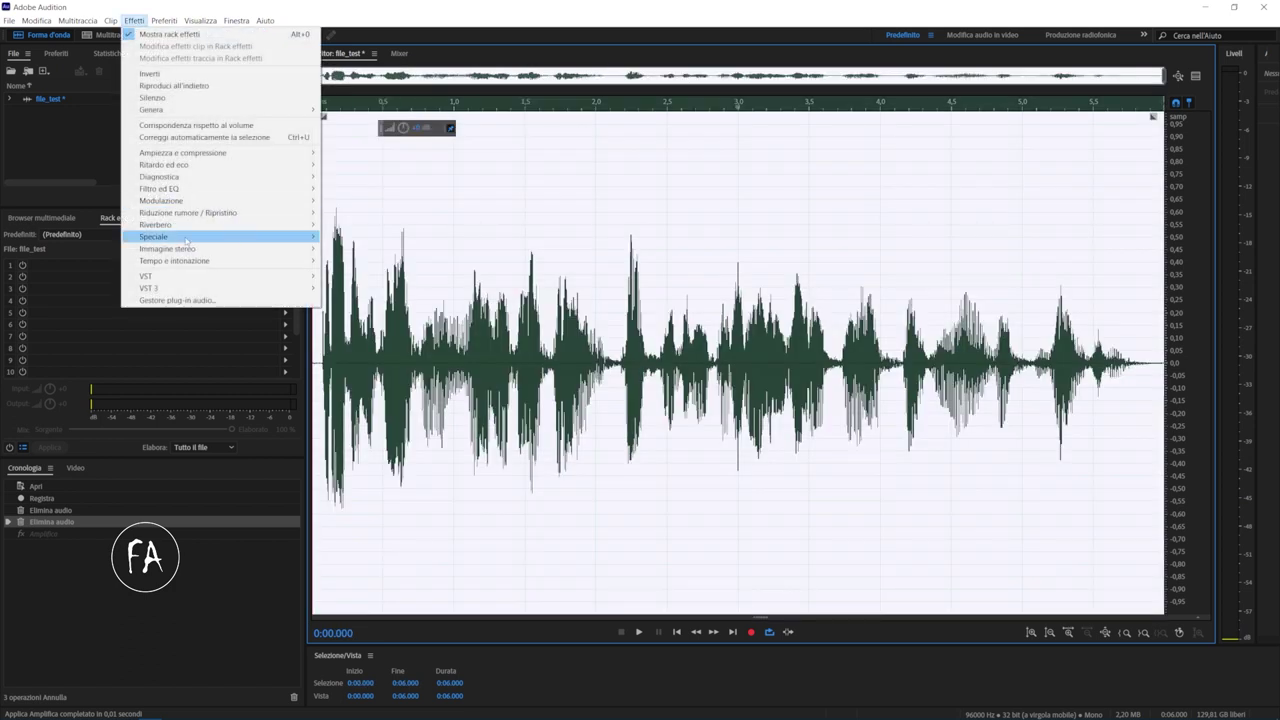
mouse_move(186, 238)
mouse_move(220, 190)
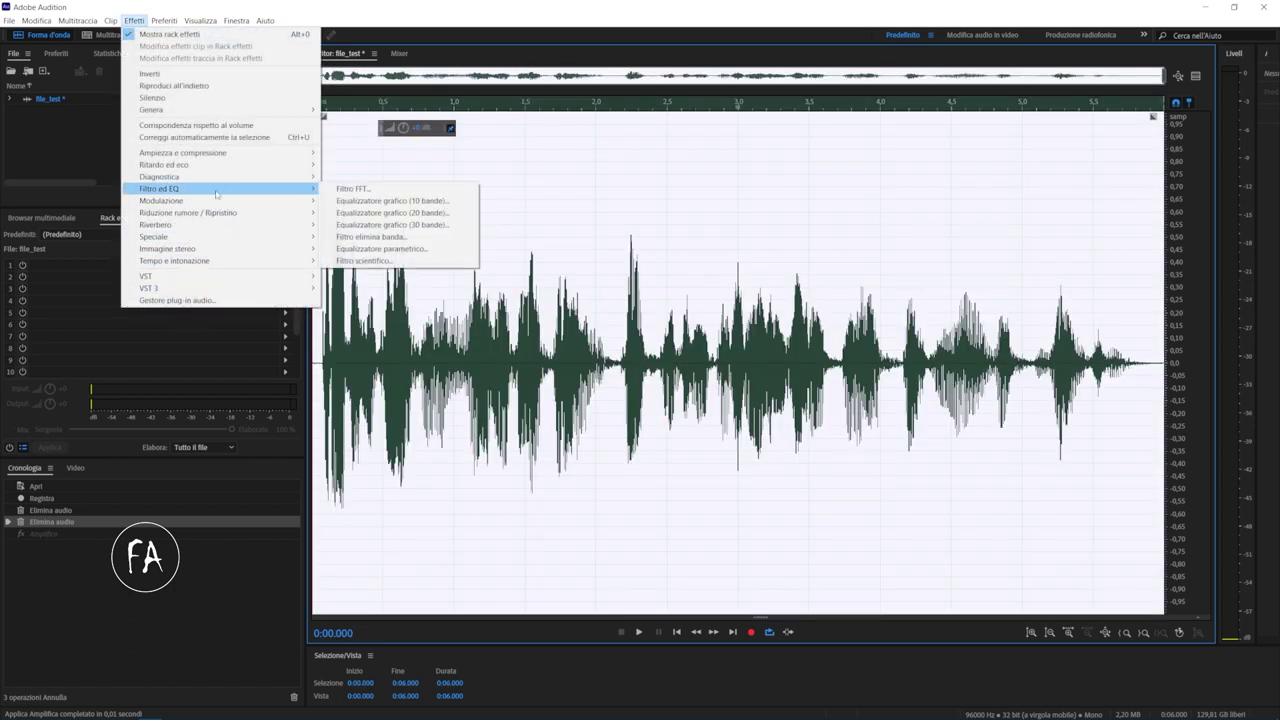
click(375, 193)
click(468, 202)
click(466, 216)
click(470, 202)
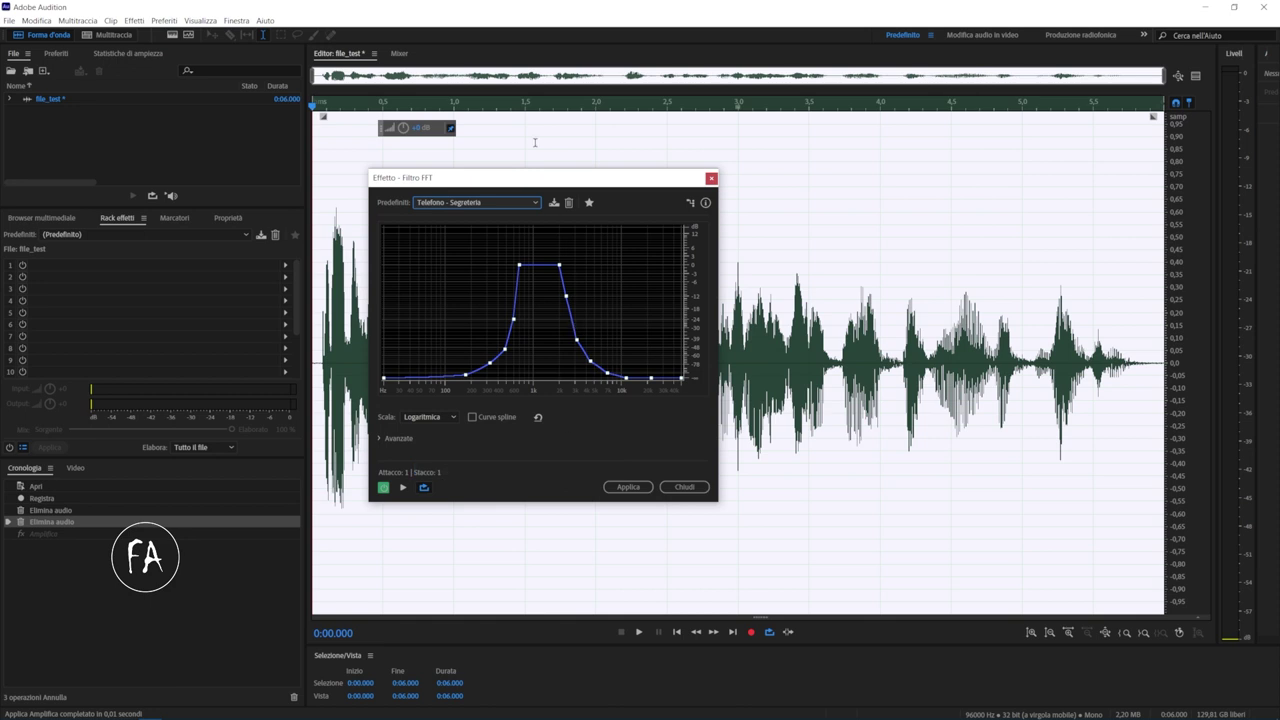
click(627, 487)
Step: Play back the filtered recording from about 2.4 s and undo the FFT filter
click(653, 366)
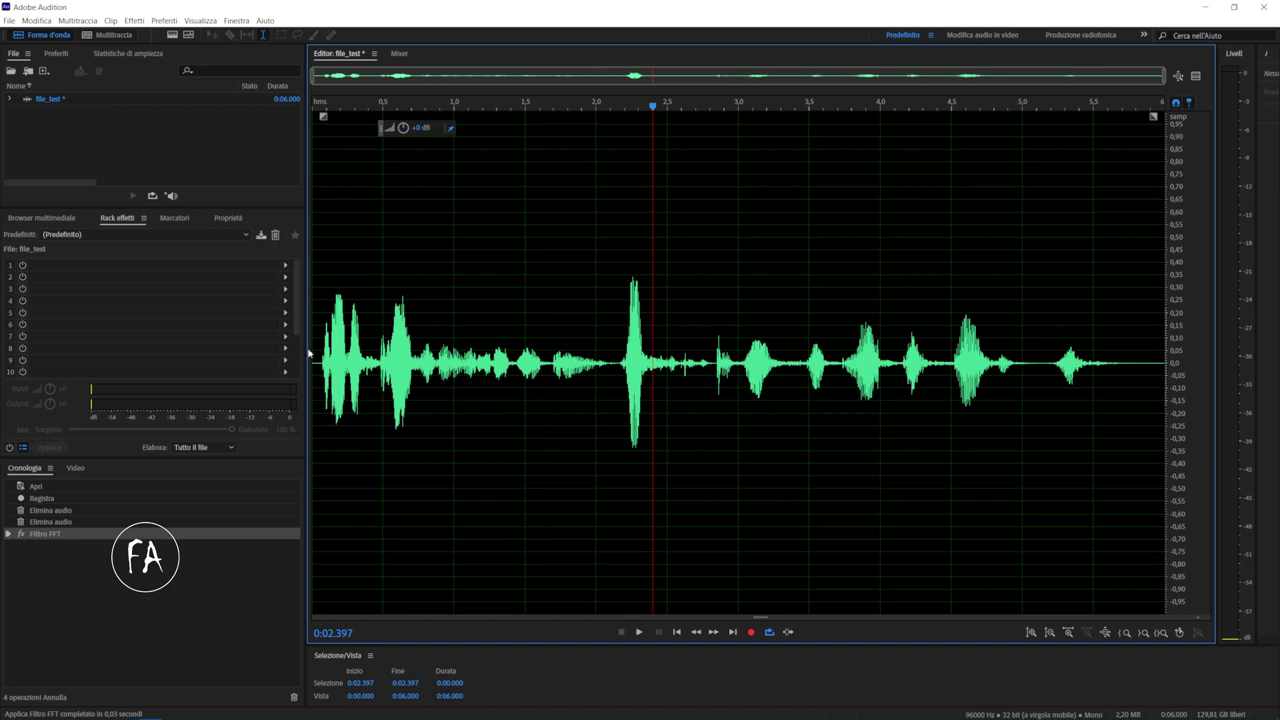
key(space)
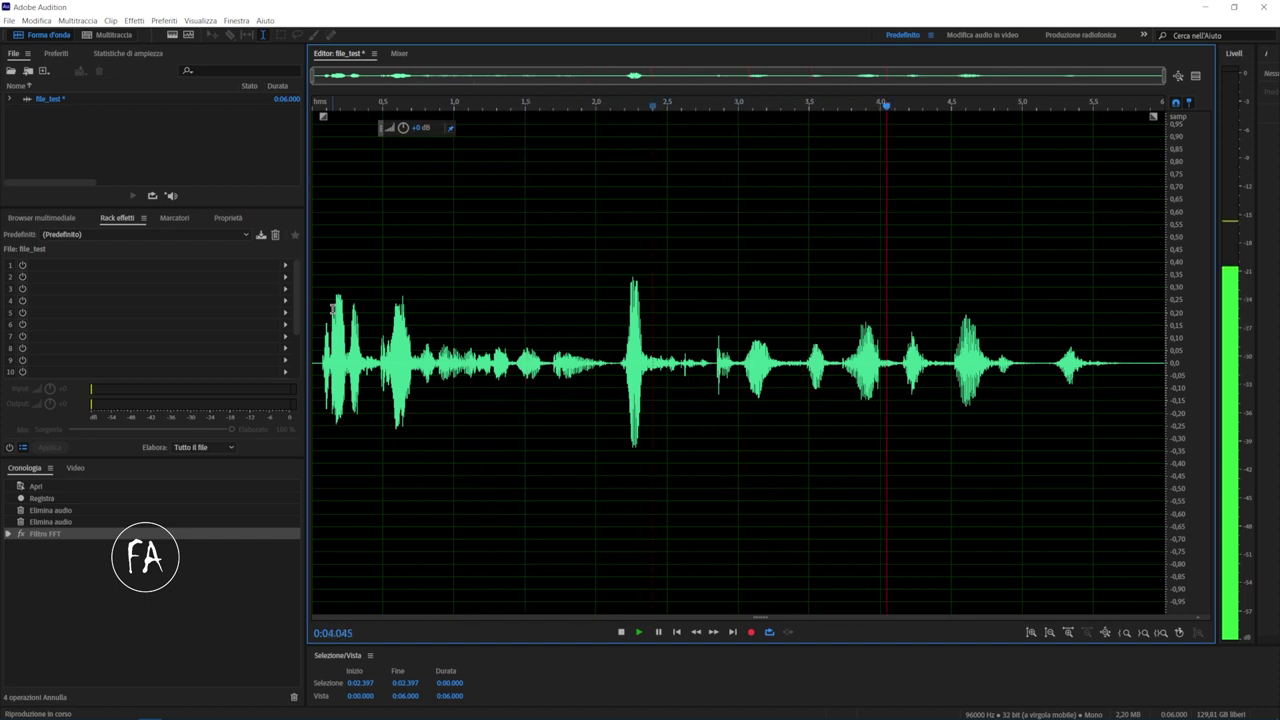
key(space)
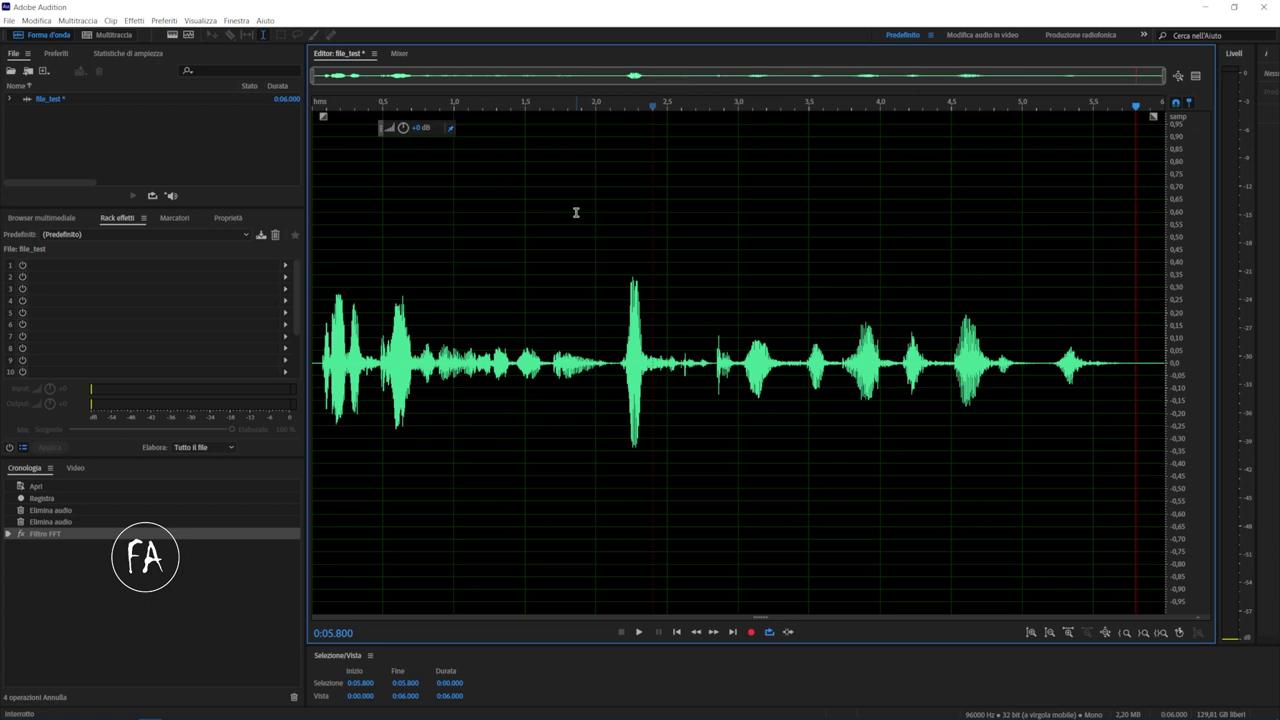
key(ctrl+z)
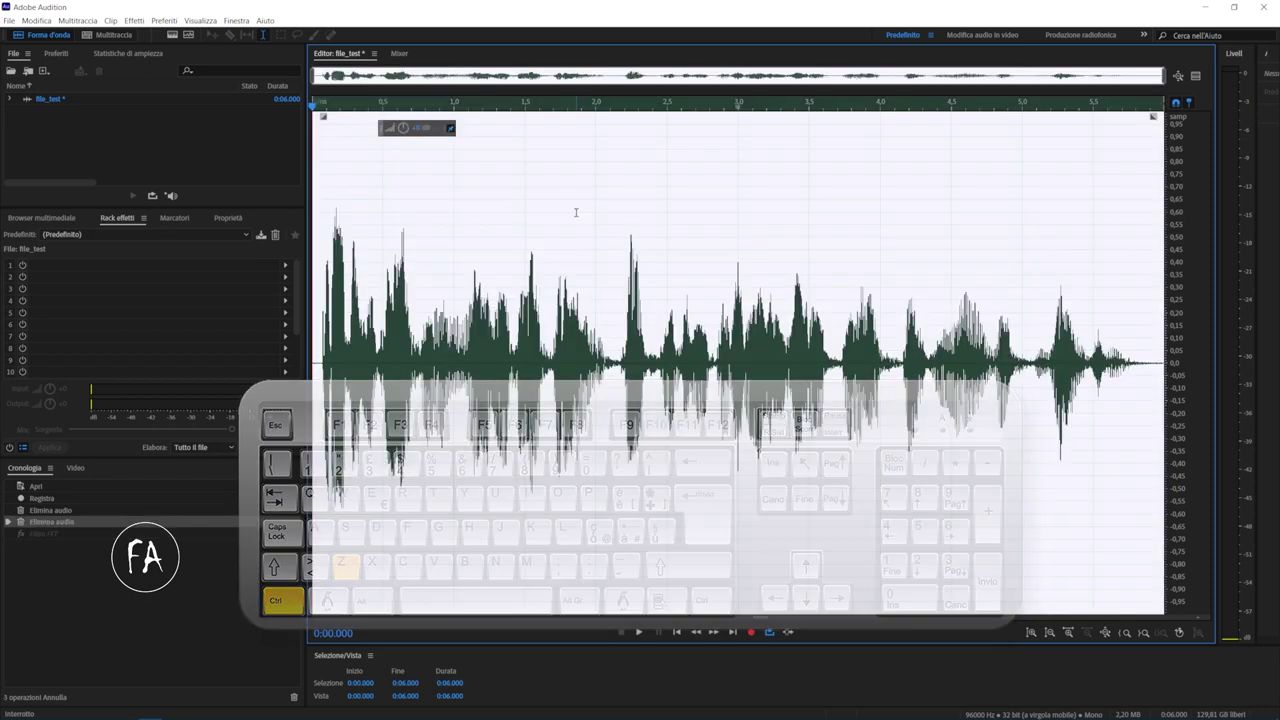
Step: Play the first moments of the unfiltered recording for comparison
key(space)
key(space)
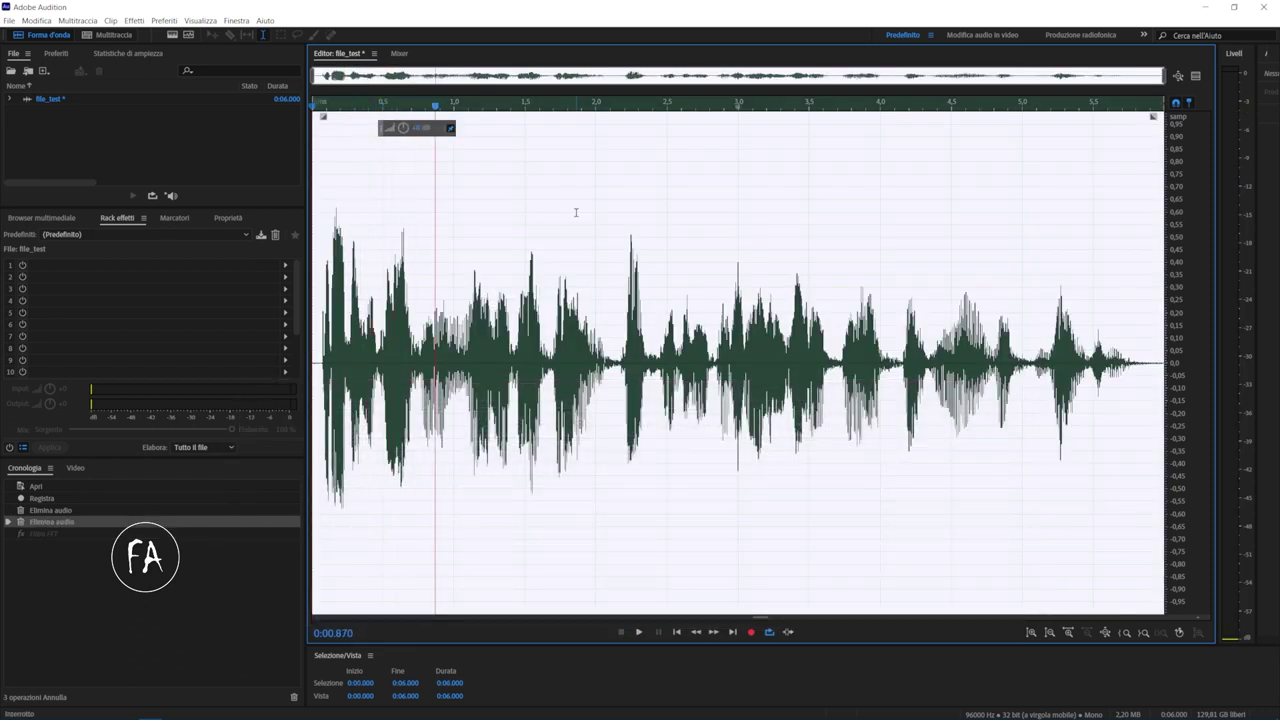
click(575, 212)
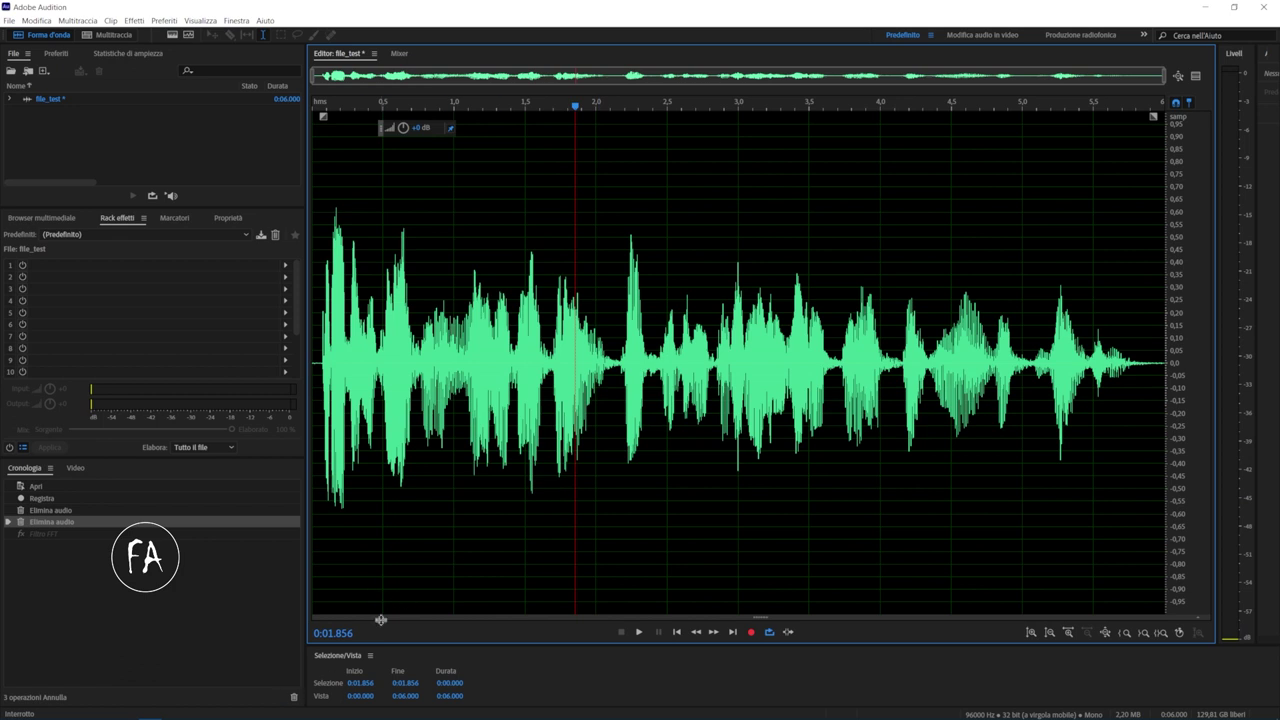
Step: Insert 10 seconds of silence at the end of the recording
click(733, 632)
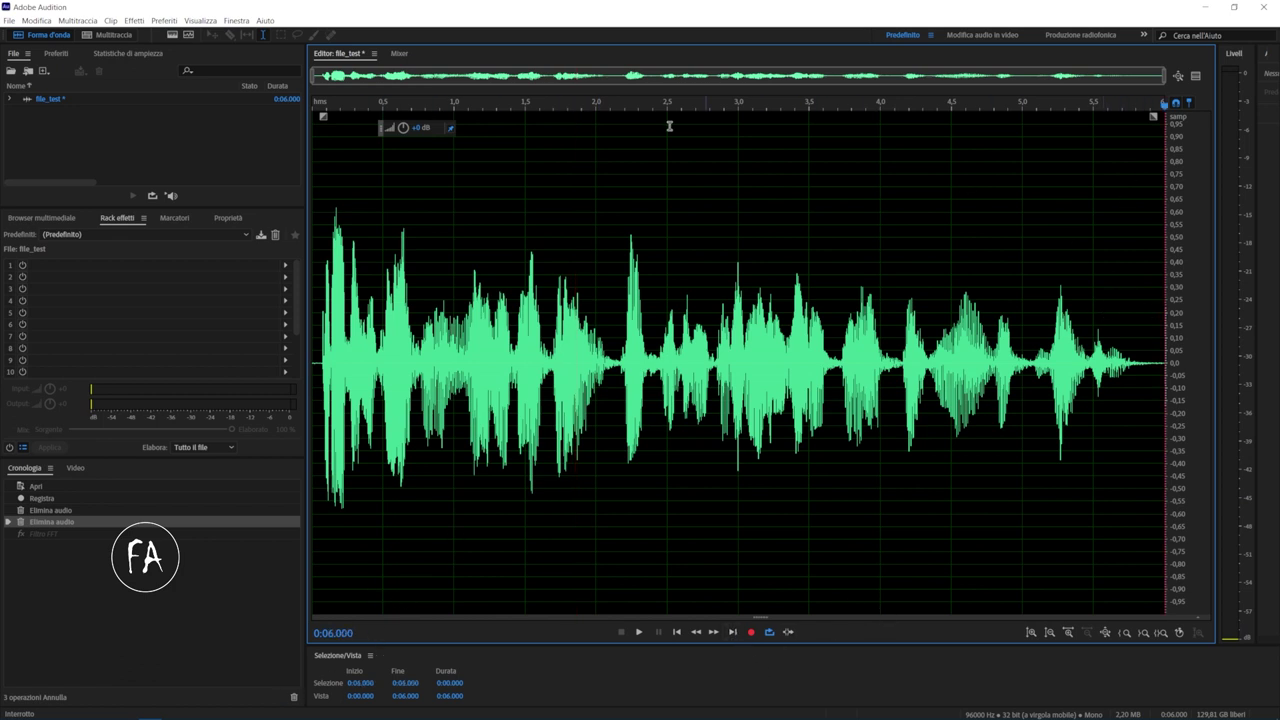
click(36, 20)
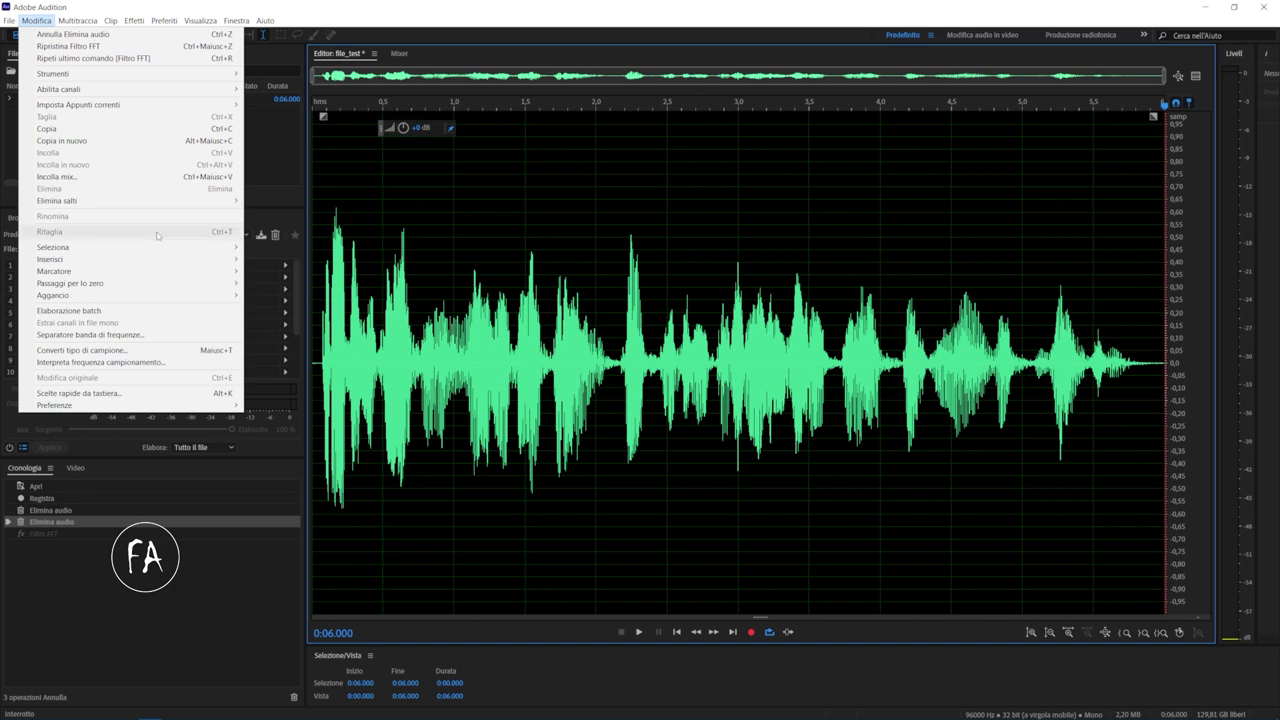
mouse_move(200, 259)
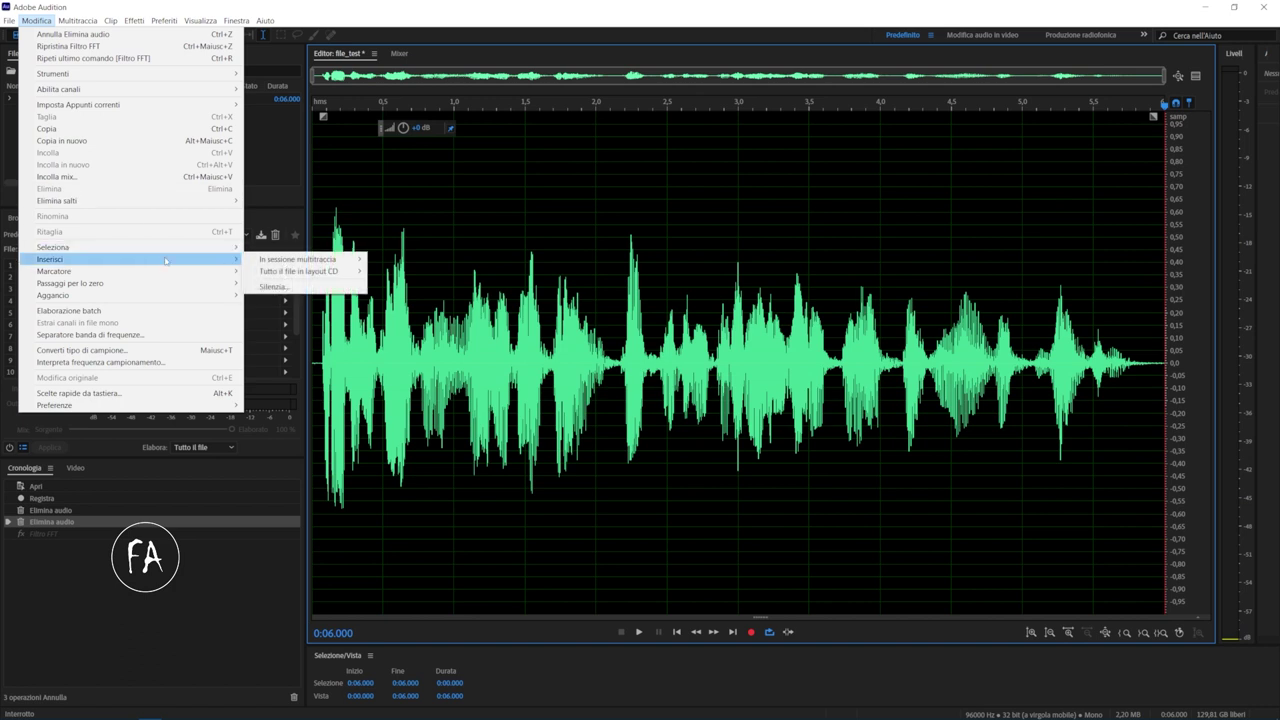
click(310, 286)
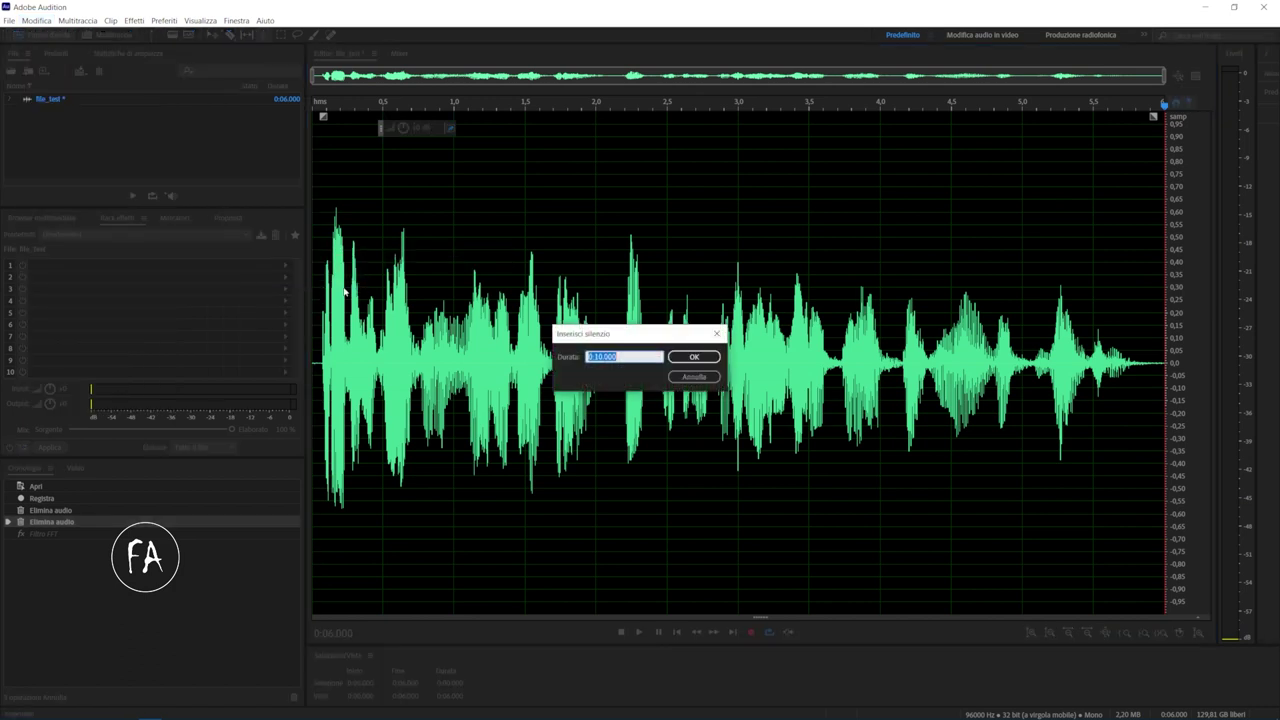
click(618, 356)
click(694, 357)
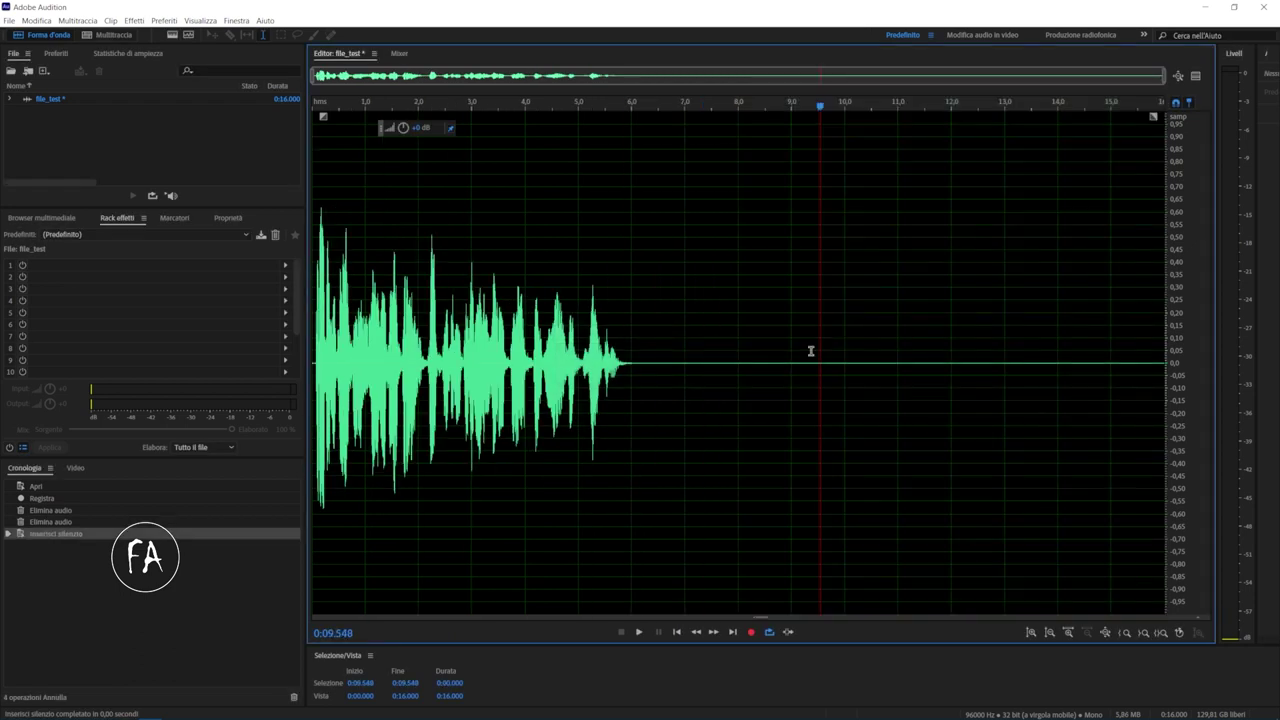
Step: Delete the part of the trailing silence from about the 10-second mark to the end of the file
click(661, 344)
drag(737, 343, 1088, 343)
click(664, 345)
drag(843, 338, 1240, 342)
key(Delete)
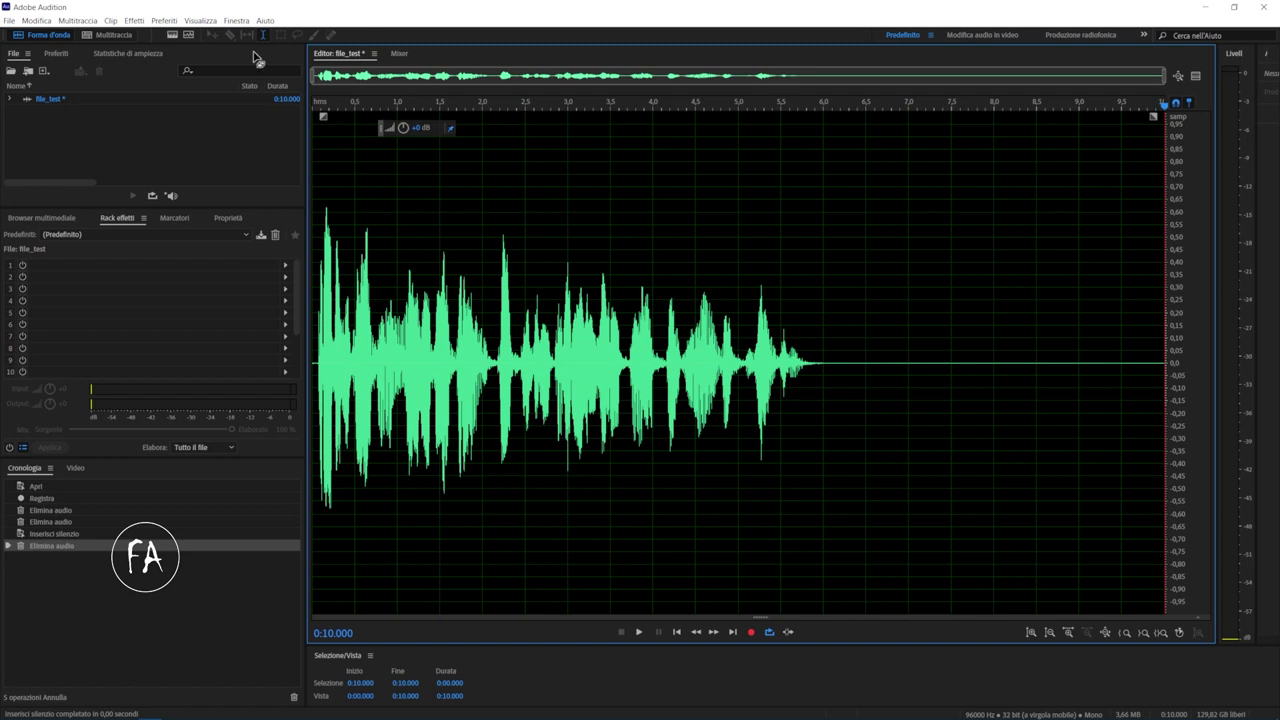
Step: Look through the available panels, the media browser contents and the workspace presets, keeping the effects rack shown and the default workspace active
click(233, 19)
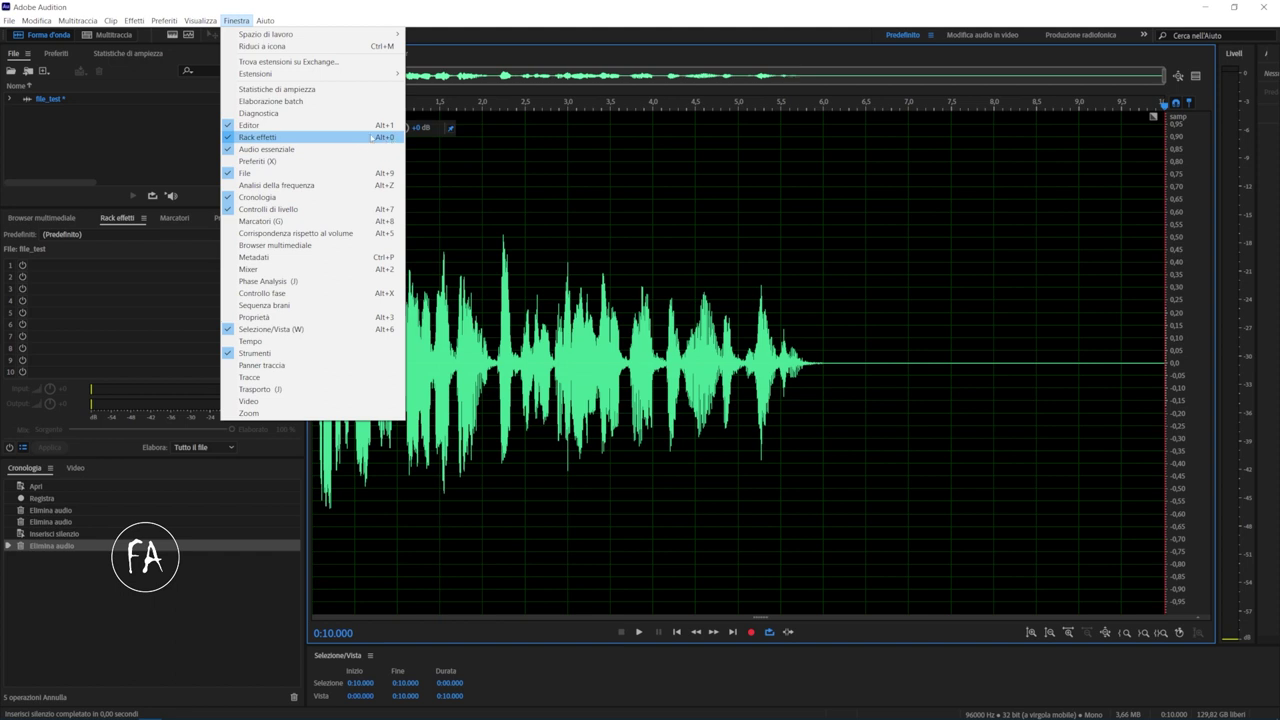
click(111, 163)
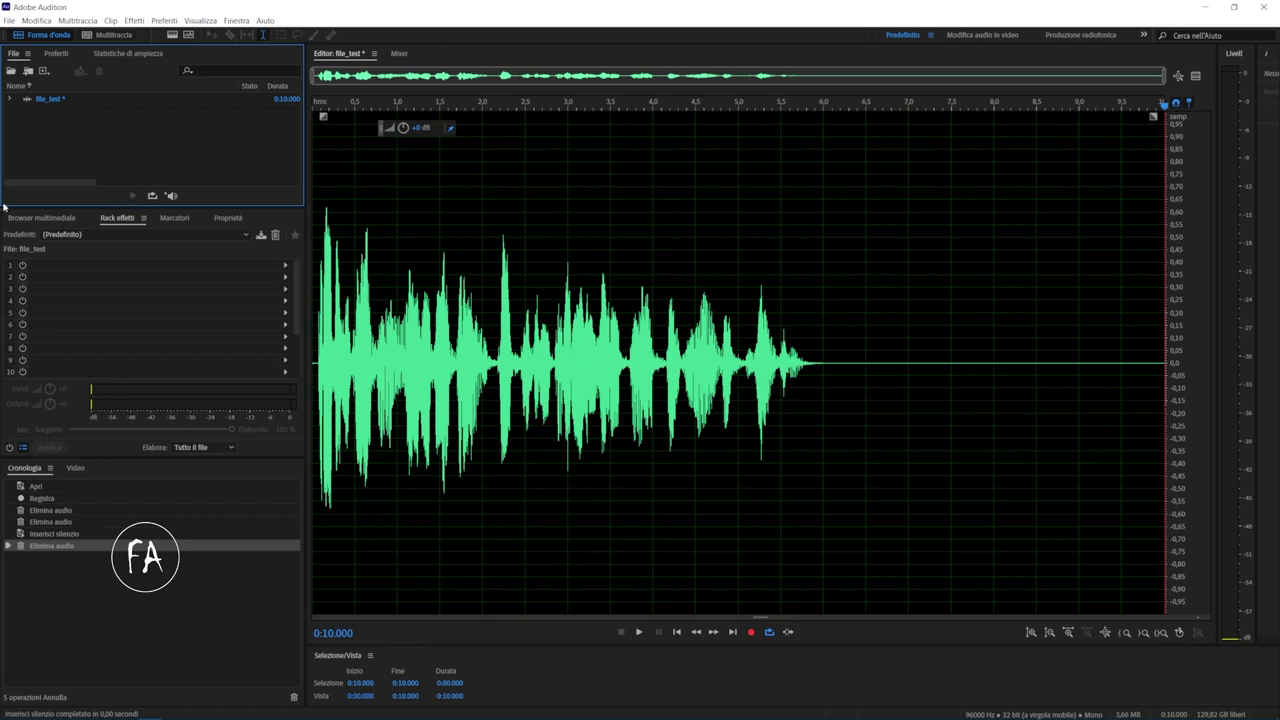
click(44, 220)
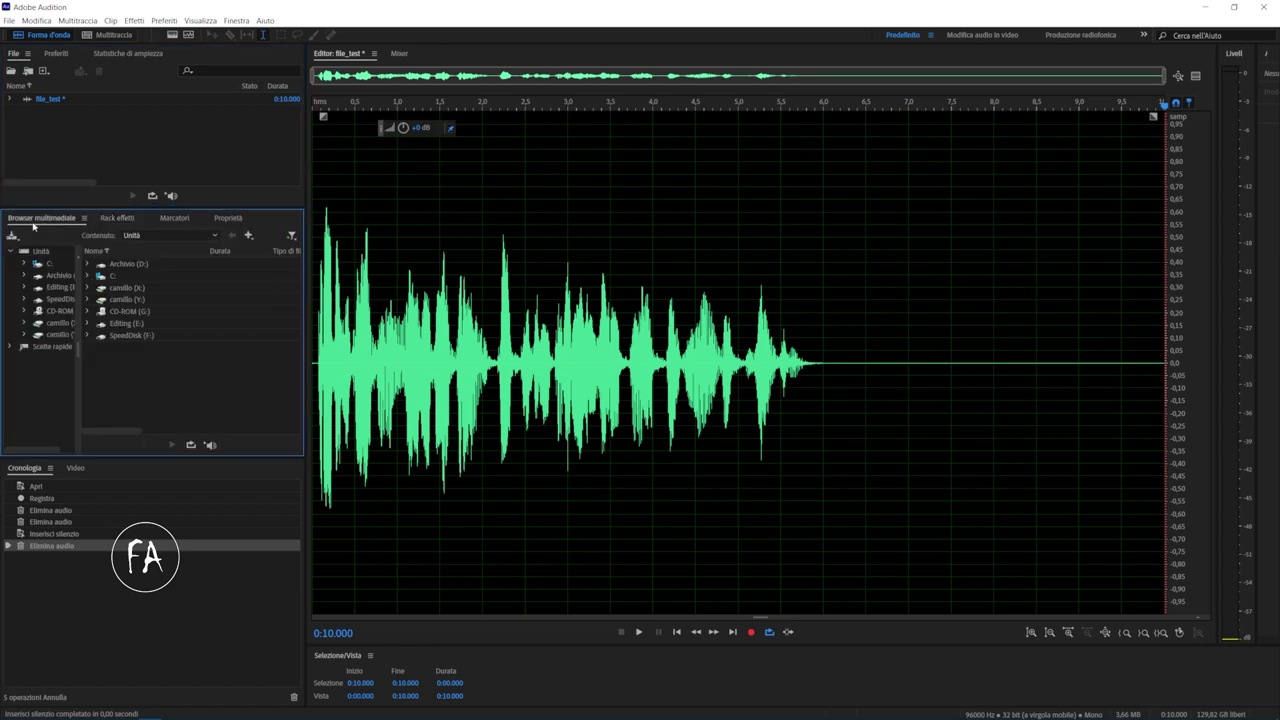
click(119, 220)
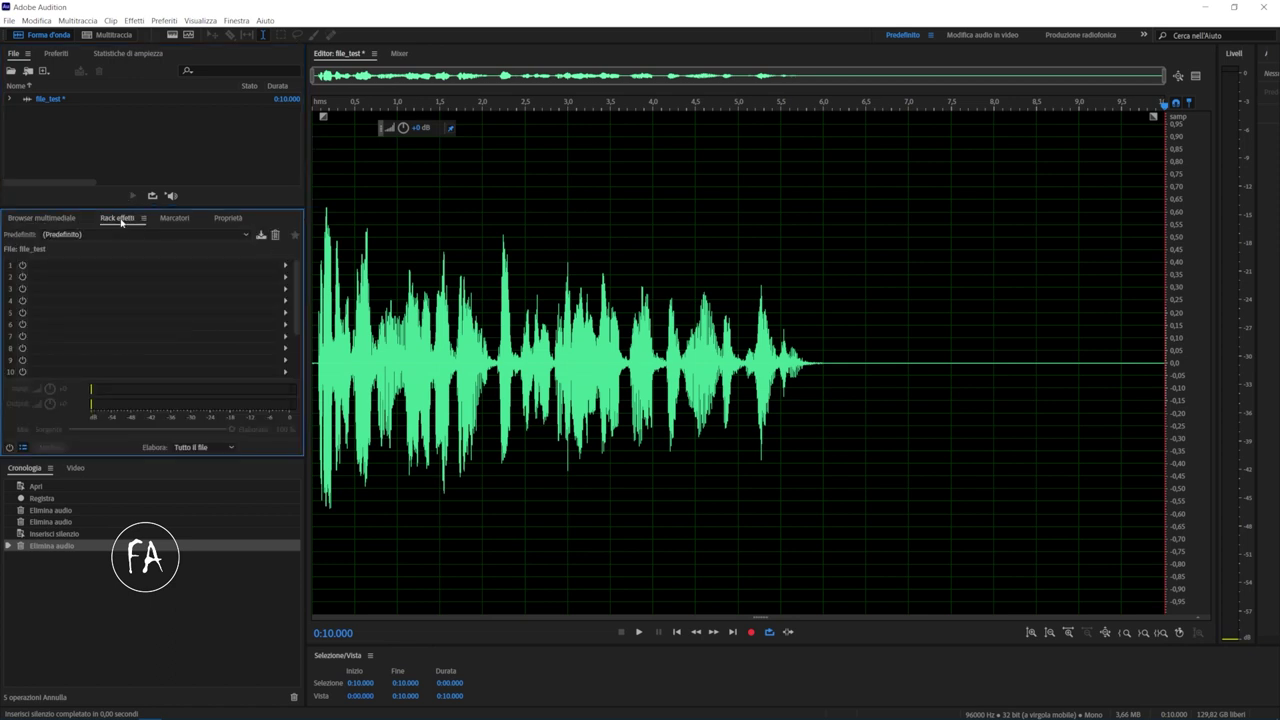
click(236, 20)
mouse_move(241, 35)
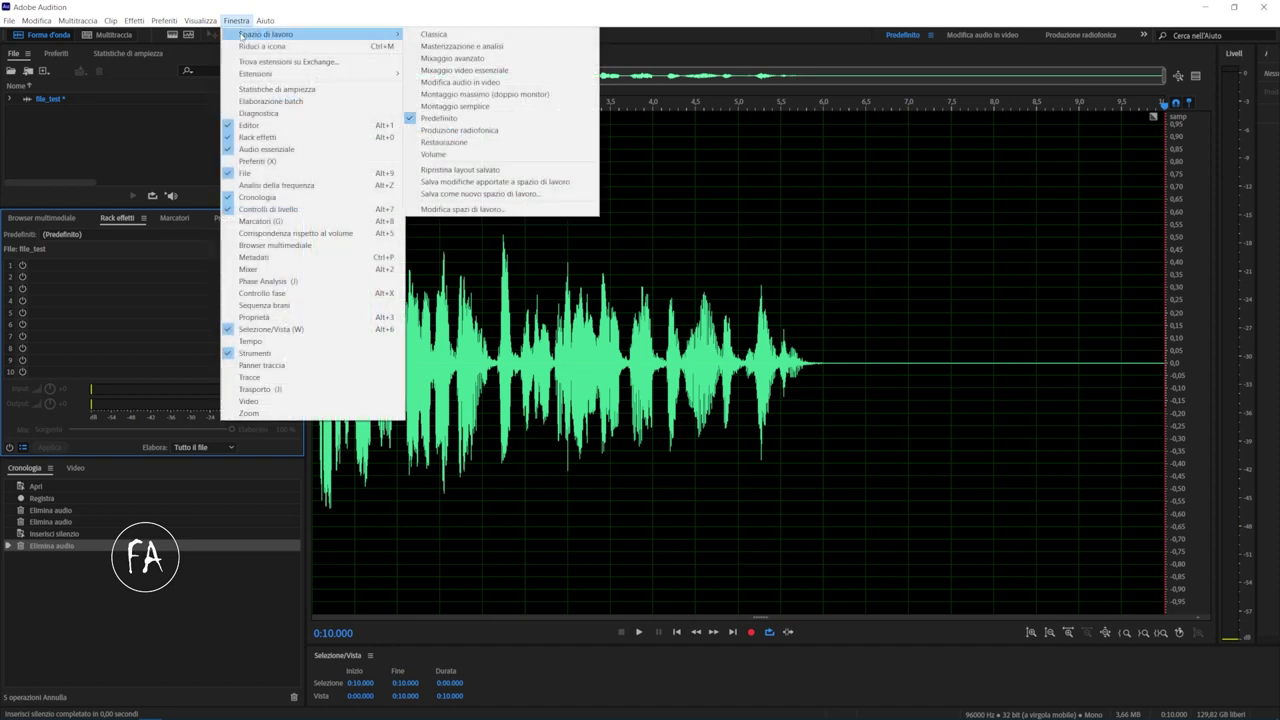
click(72, 207)
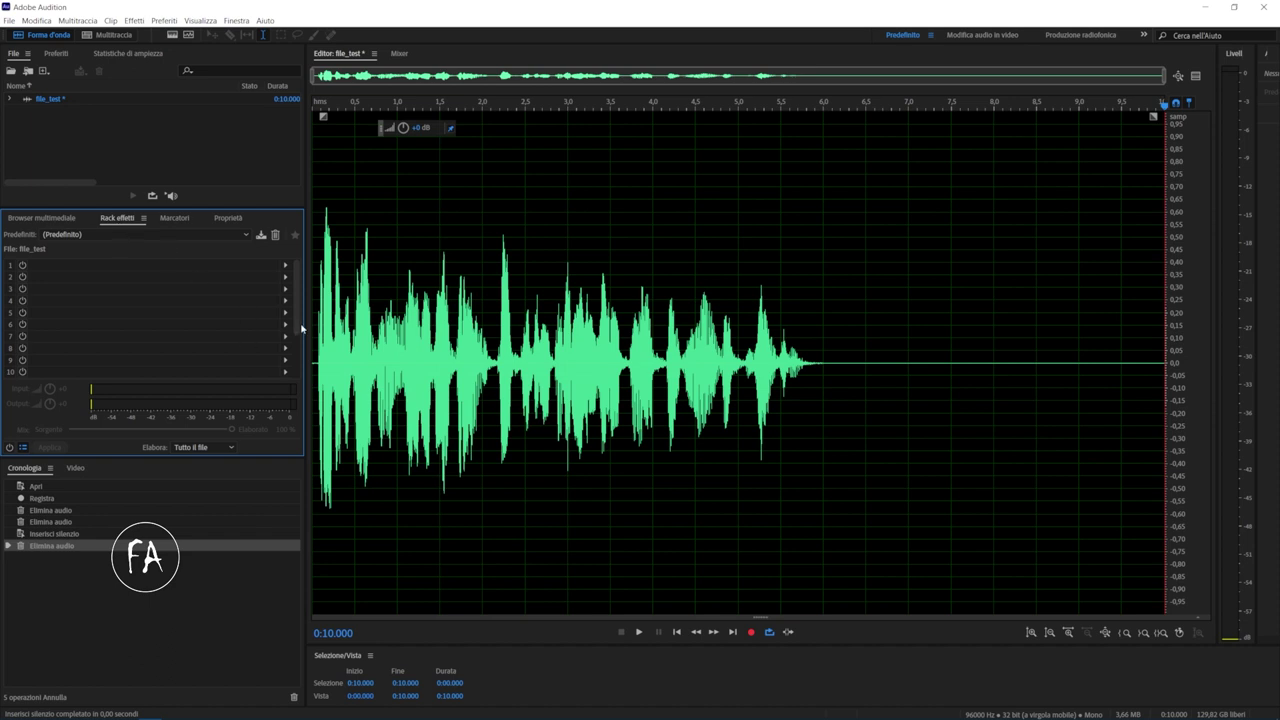
Step: Widen the column holding the effects rack by about 60% and select individual empty effect slots
drag(306, 328, 490, 322)
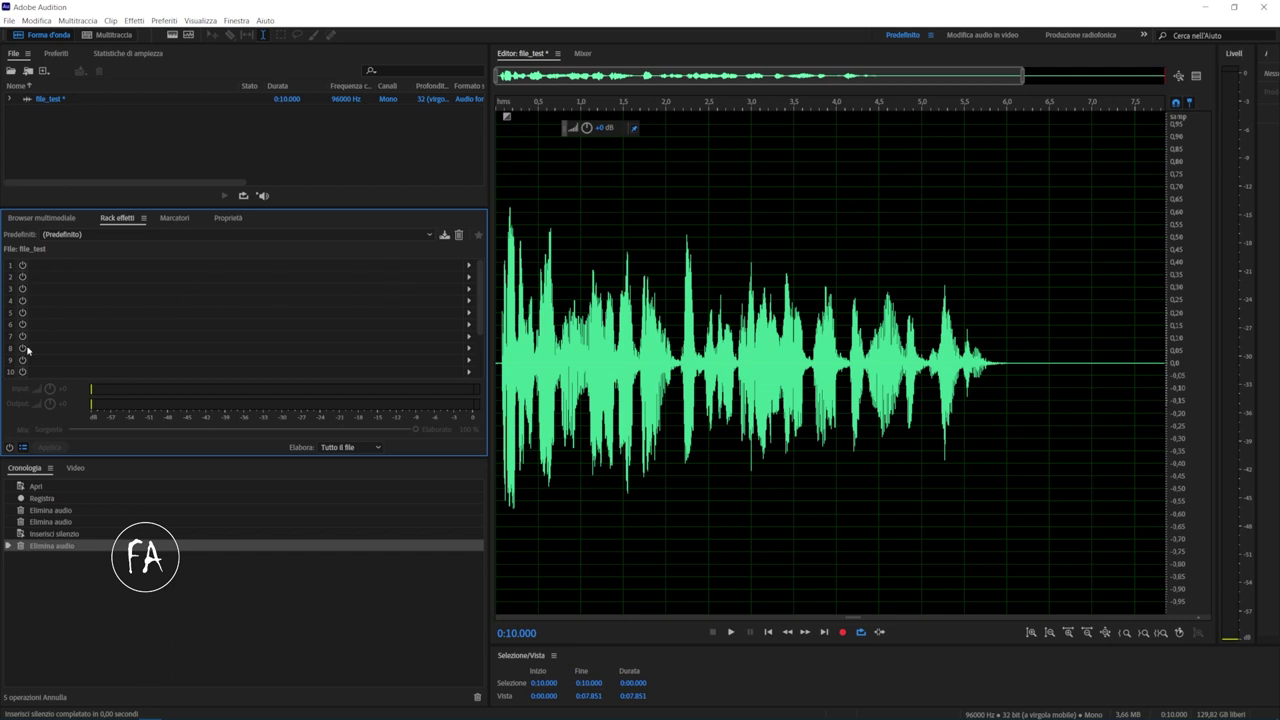
click(55, 266)
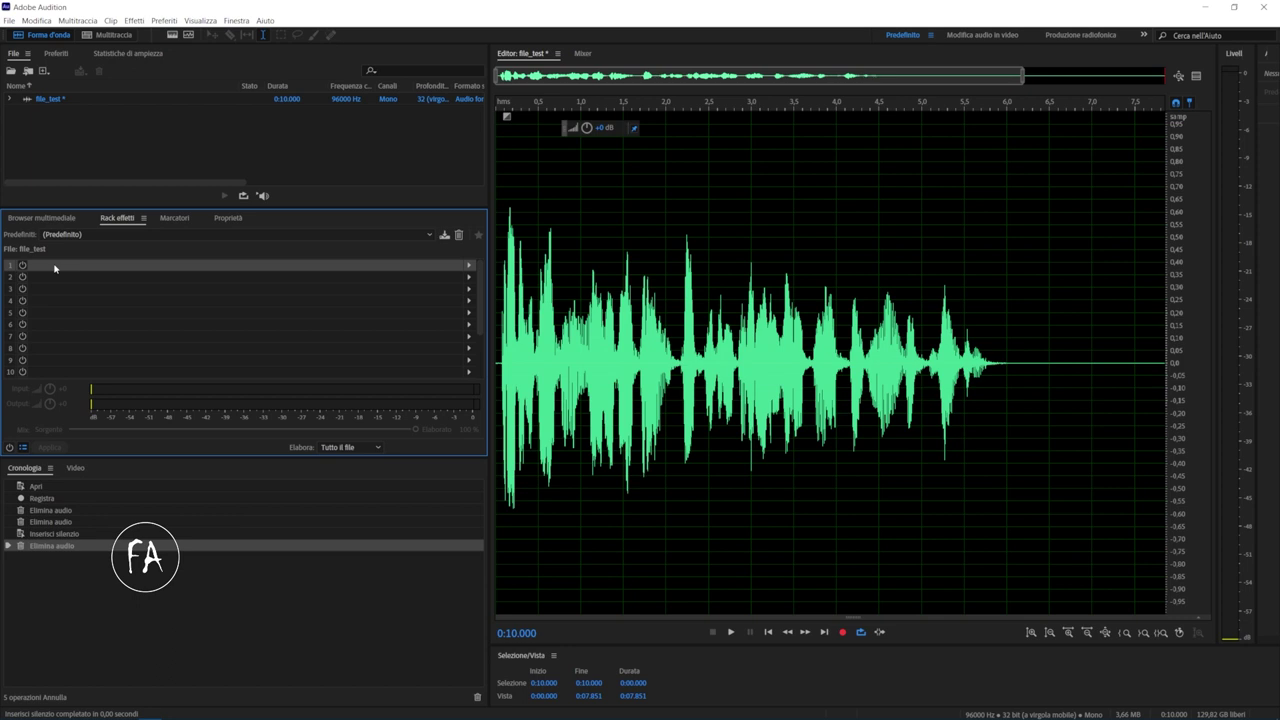
click(54, 280)
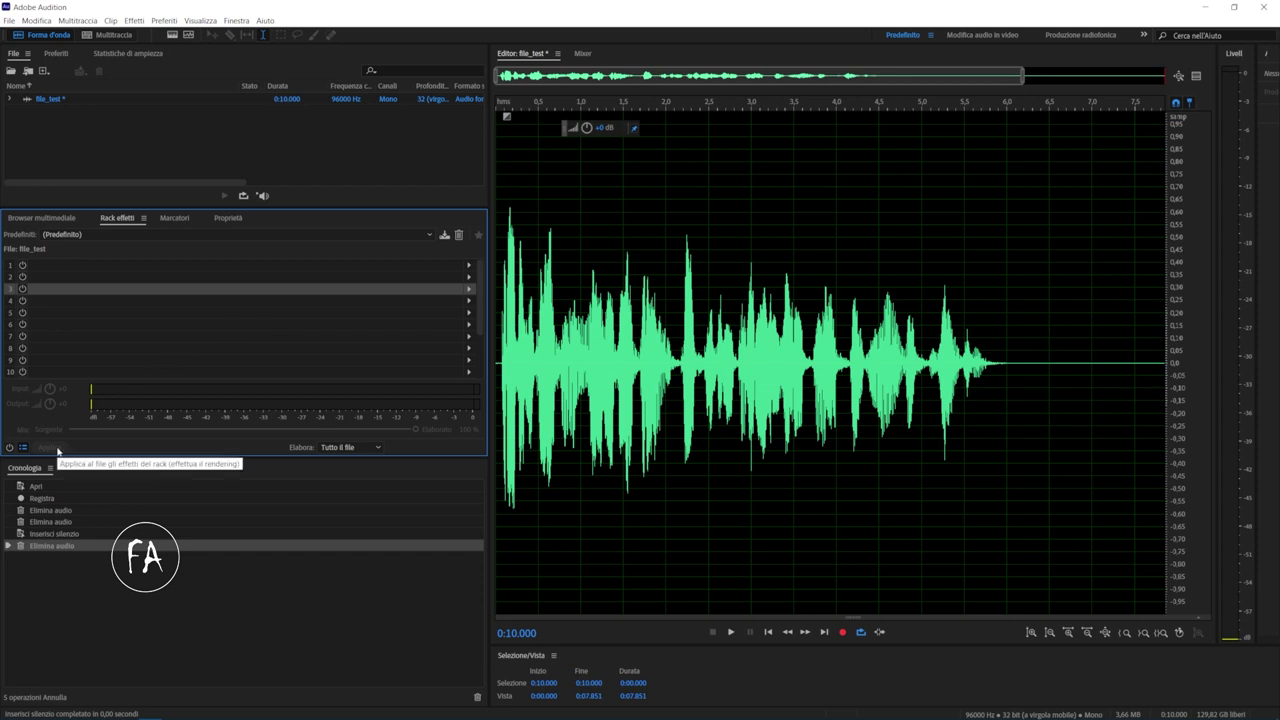
Step: Add the multiband compressor with the Aumenta voce preset to rack slot 1 and preview the first two seconds
click(155, 268)
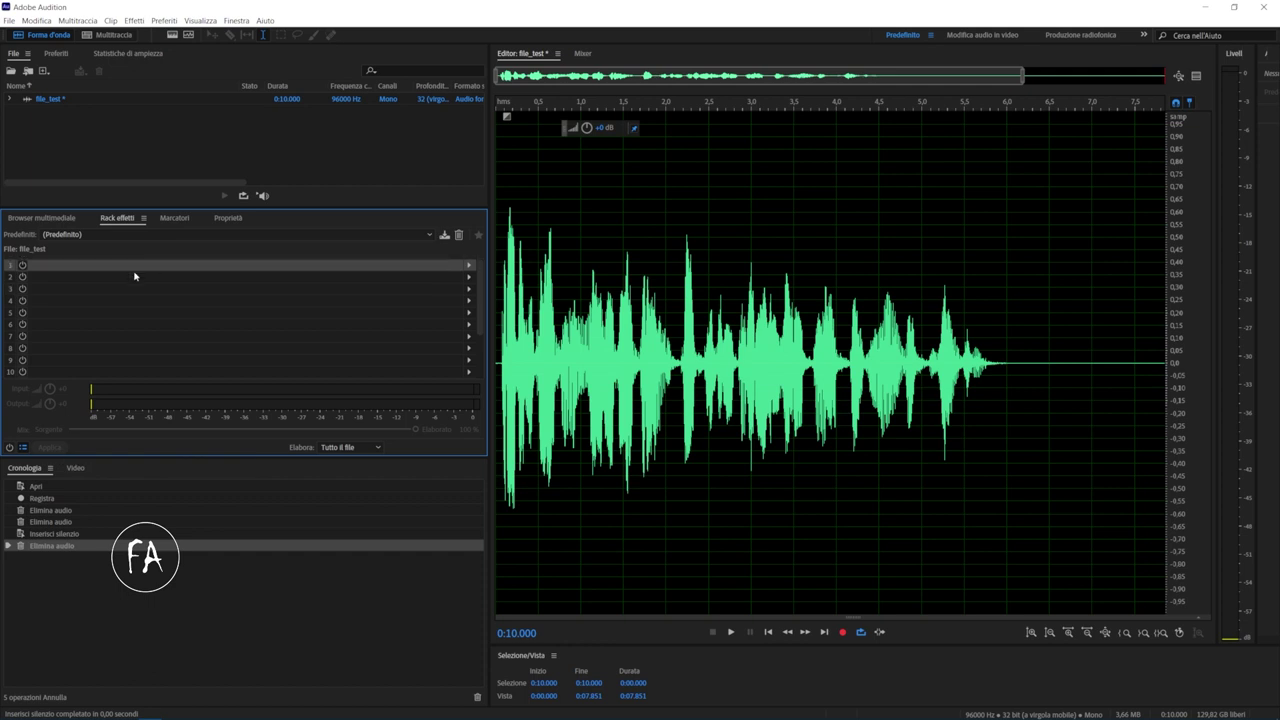
click(469, 267)
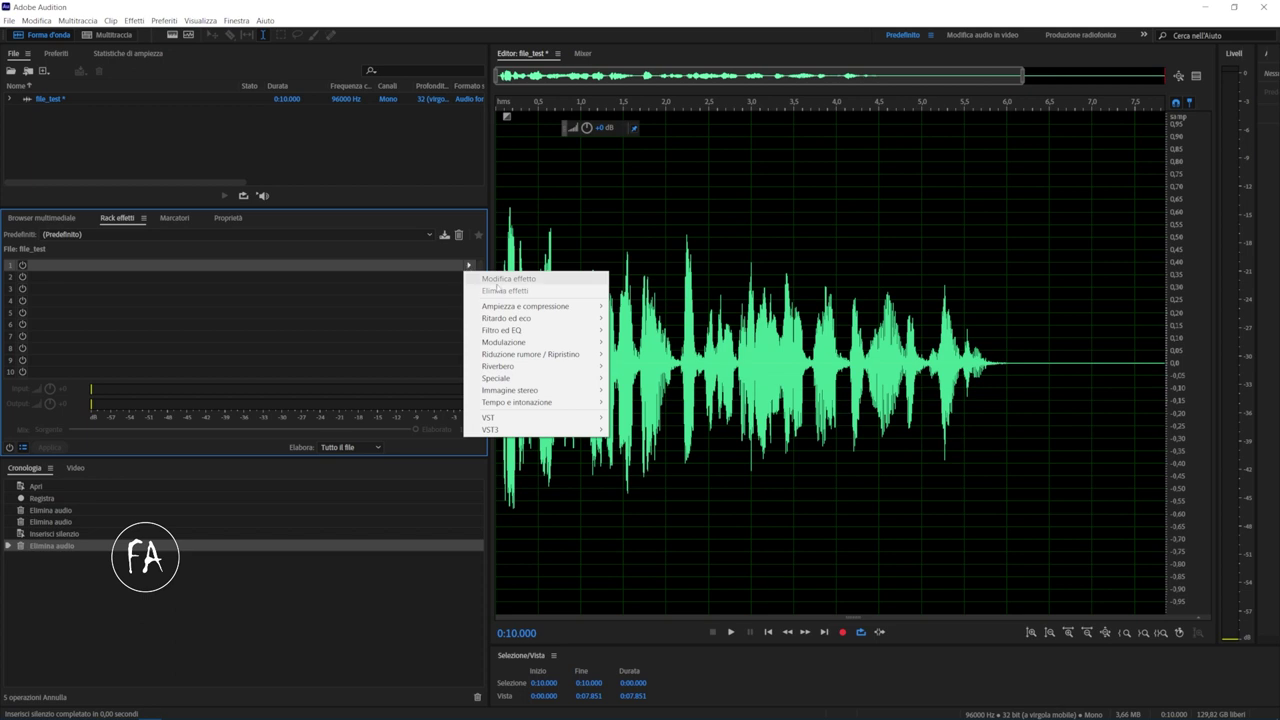
mouse_move(561, 311)
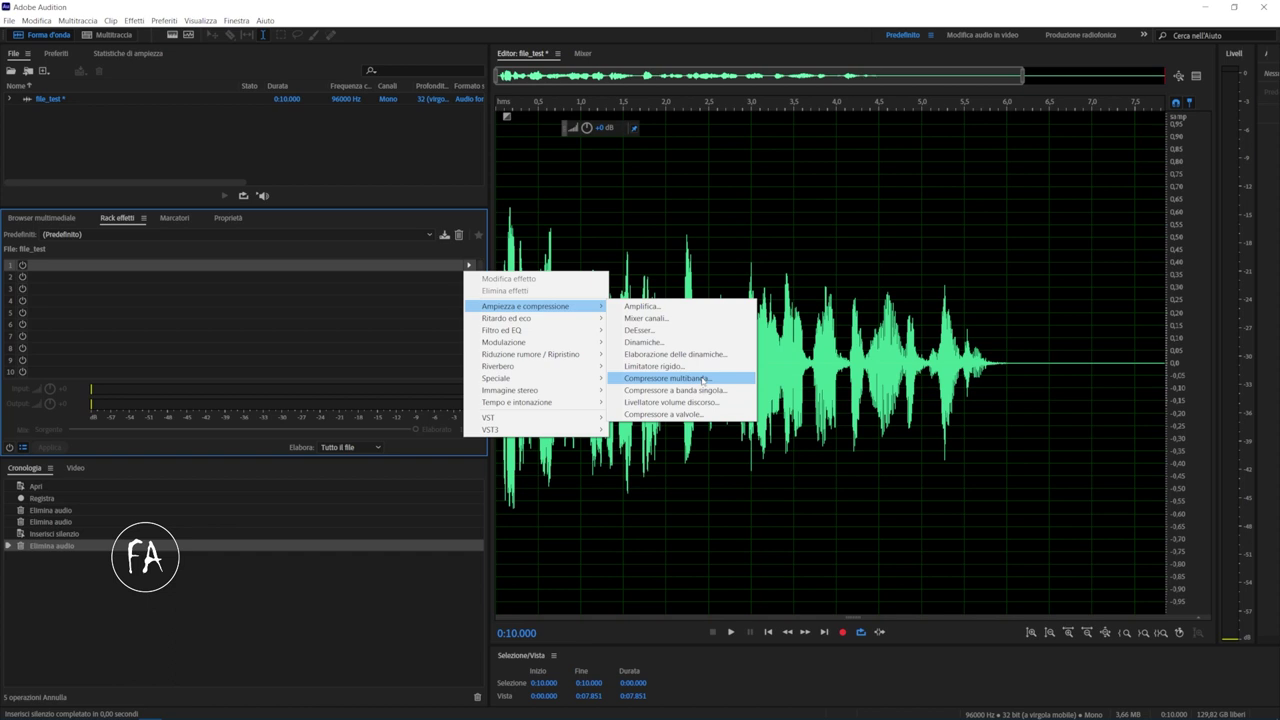
click(703, 380)
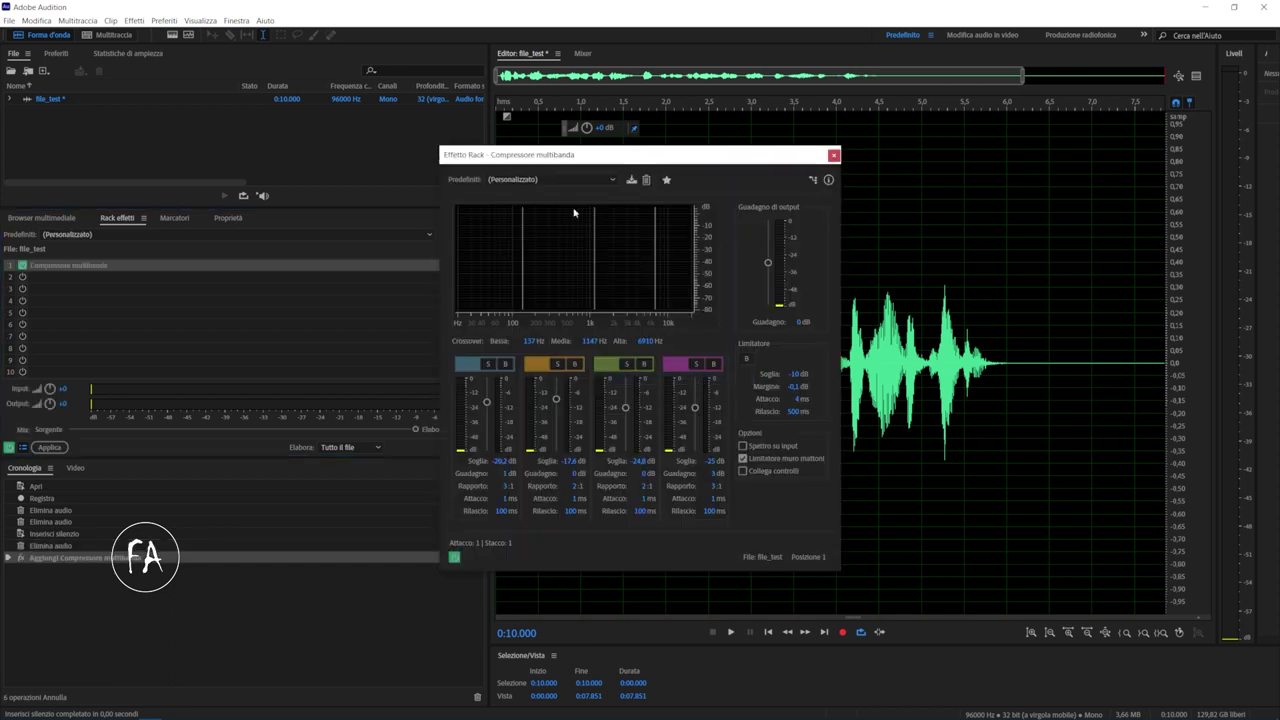
click(514, 181)
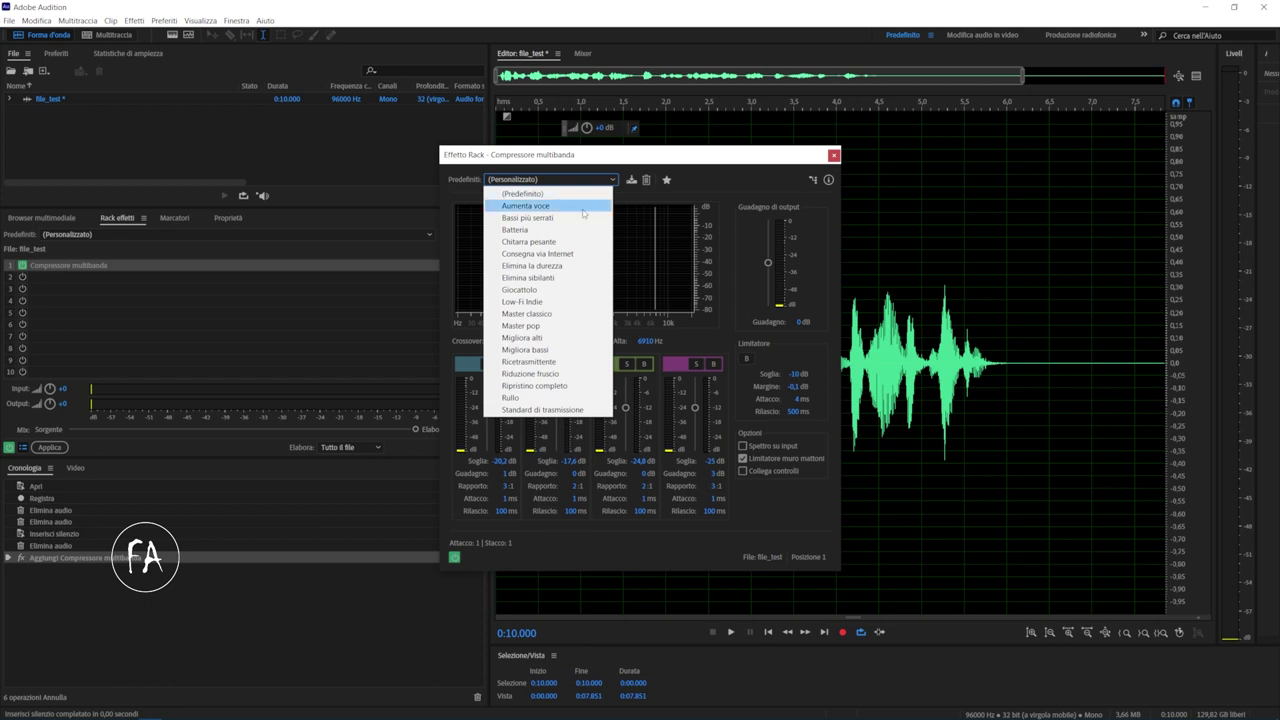
click(525, 205)
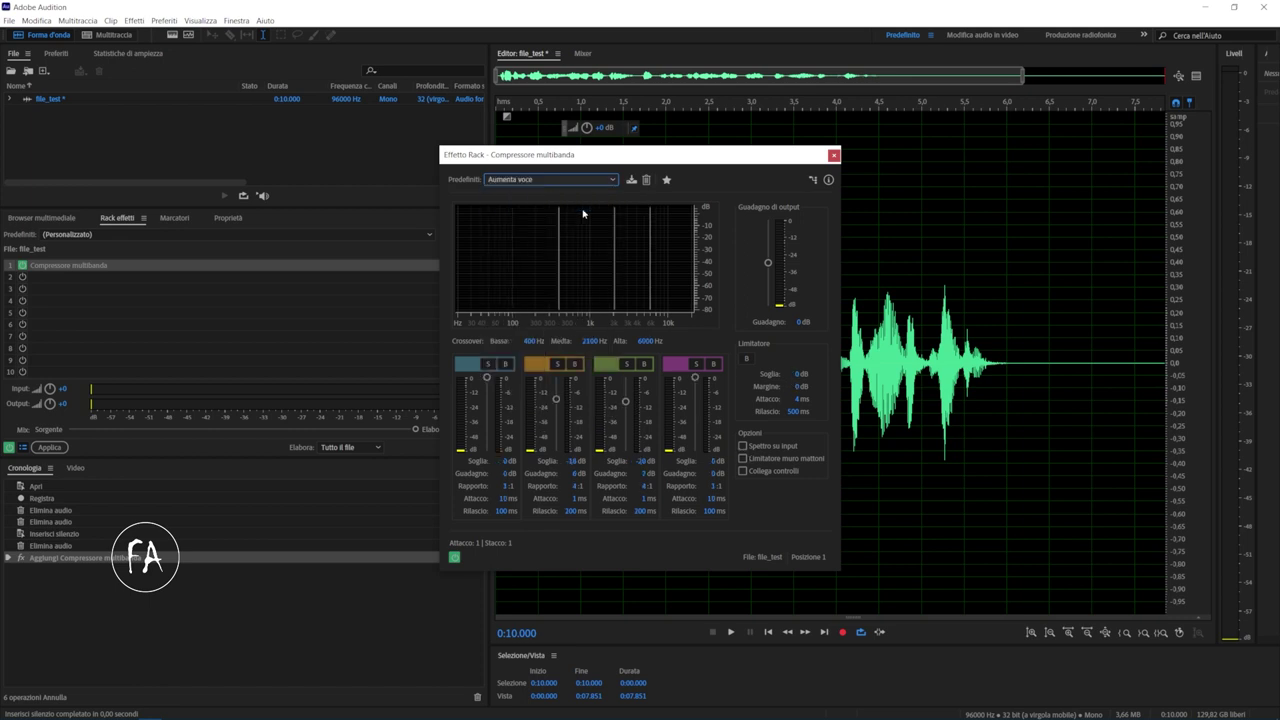
click(834, 155)
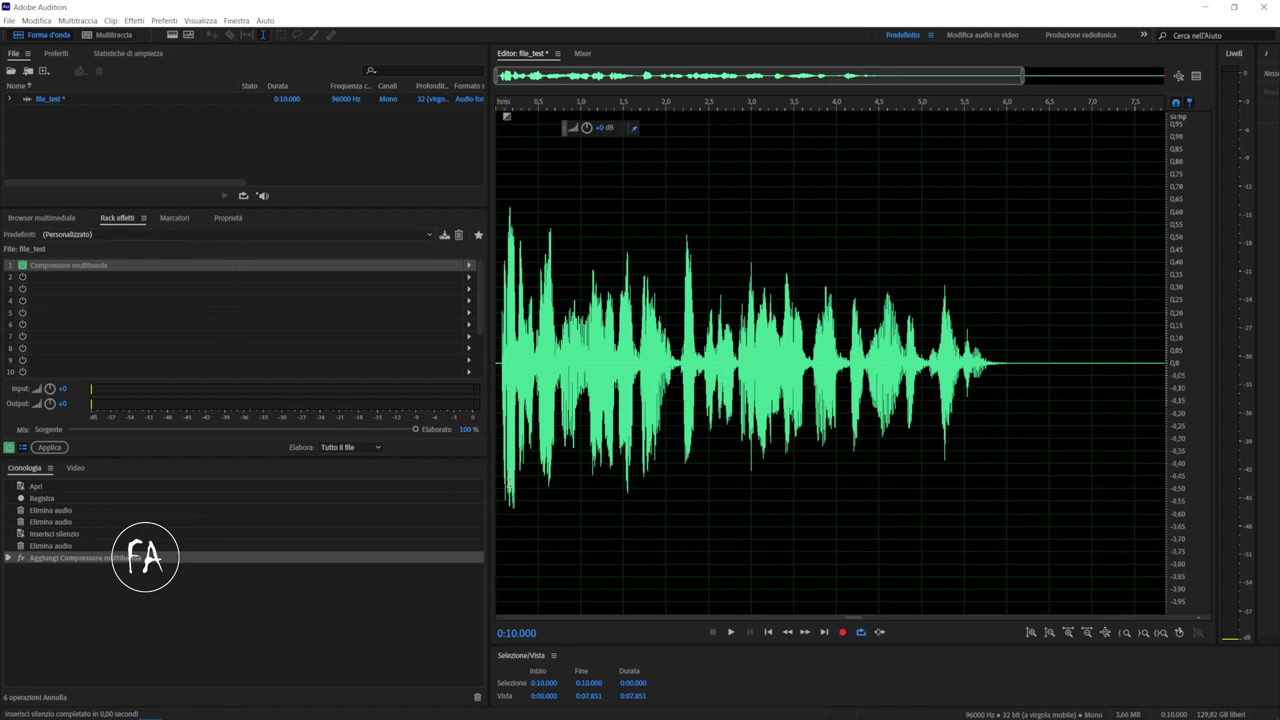
key(space)
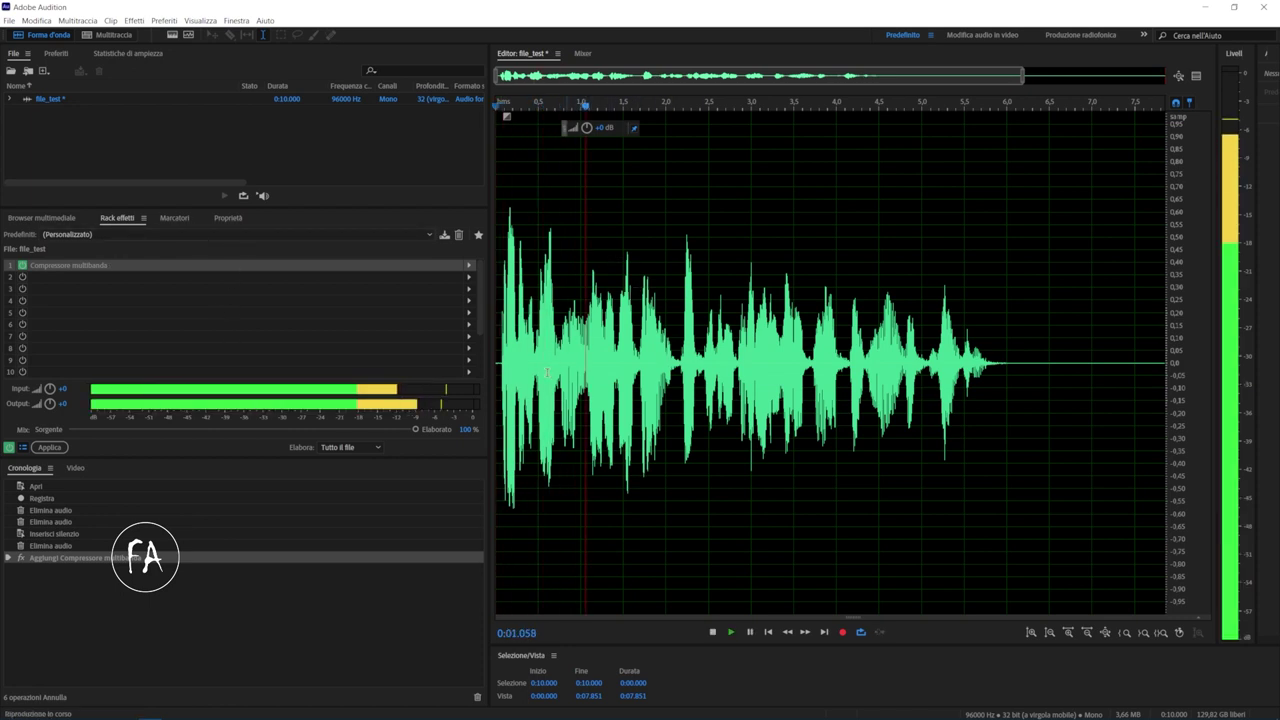
key(space)
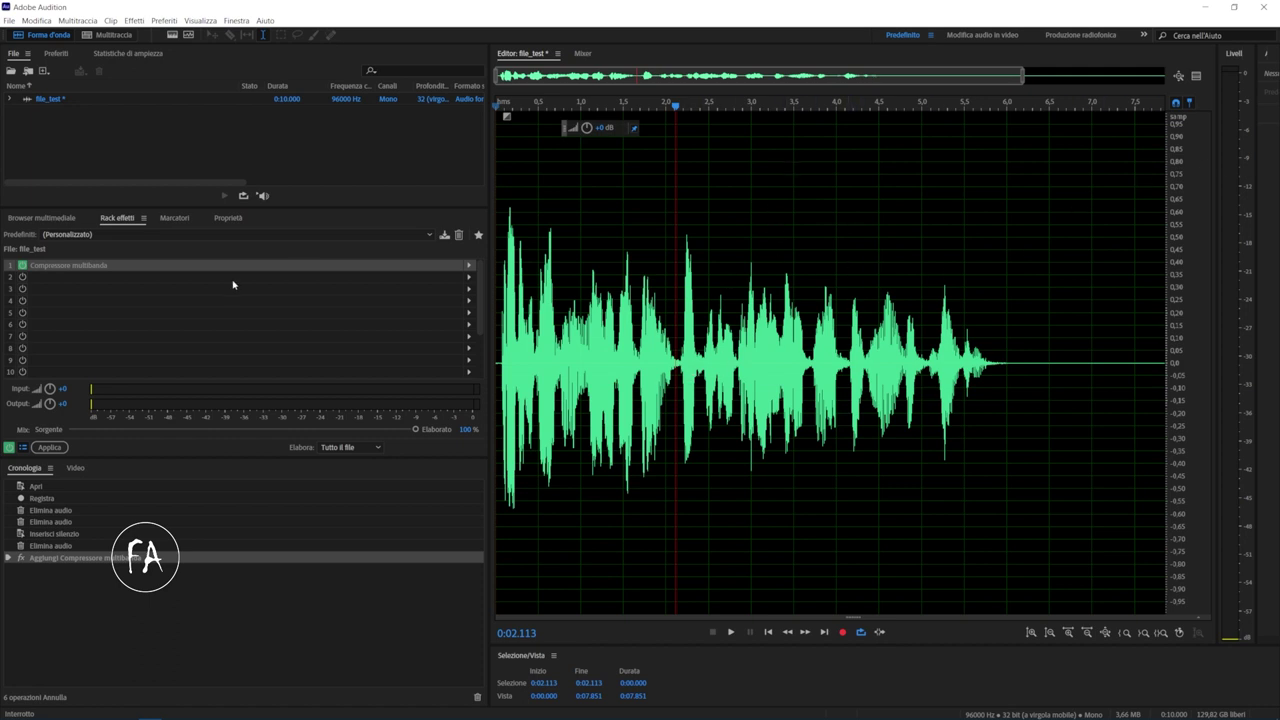
Step: Add the FFT filter to rack slot 2 with the Telefono - Segreteria preset and close its settings
click(469, 277)
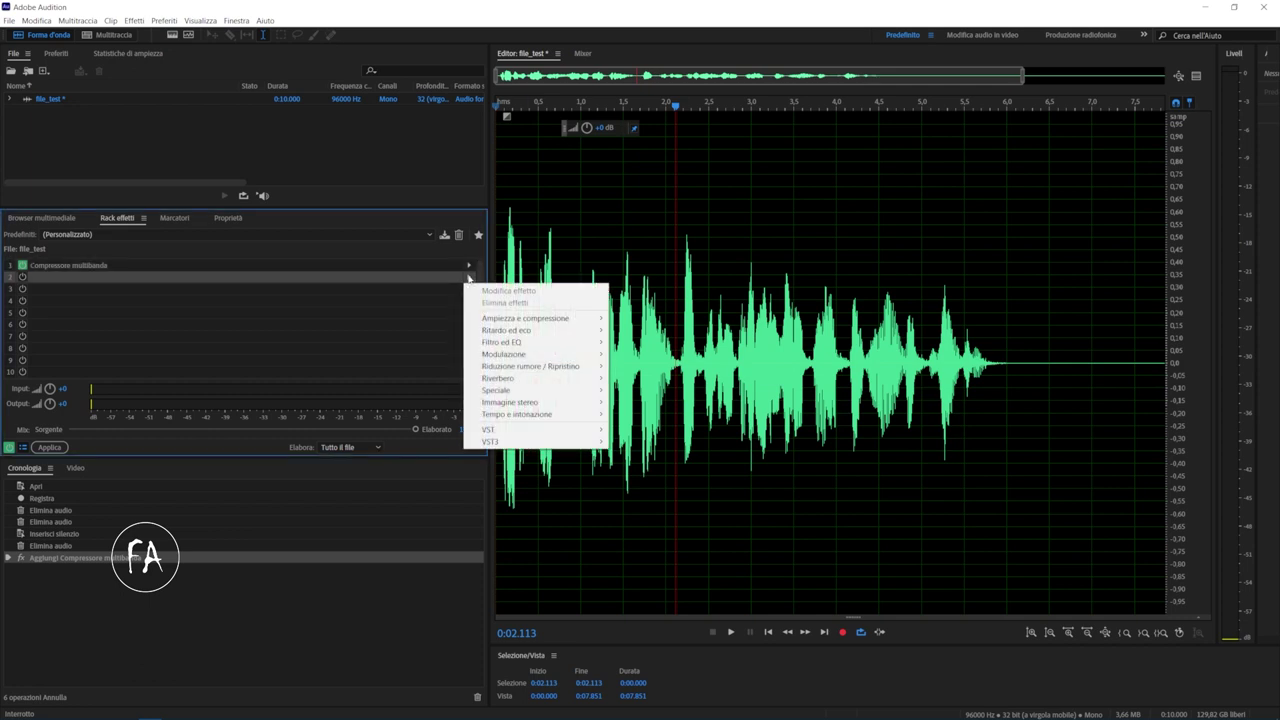
mouse_move(551, 347)
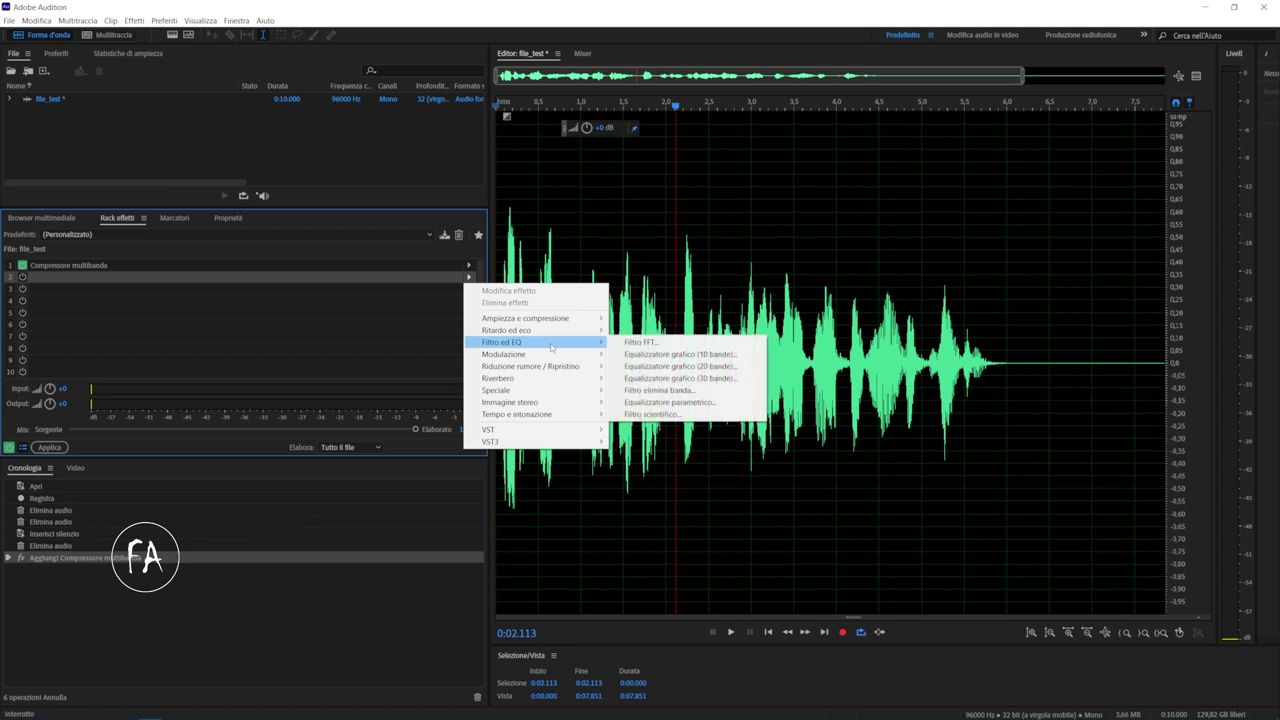
click(672, 343)
click(600, 225)
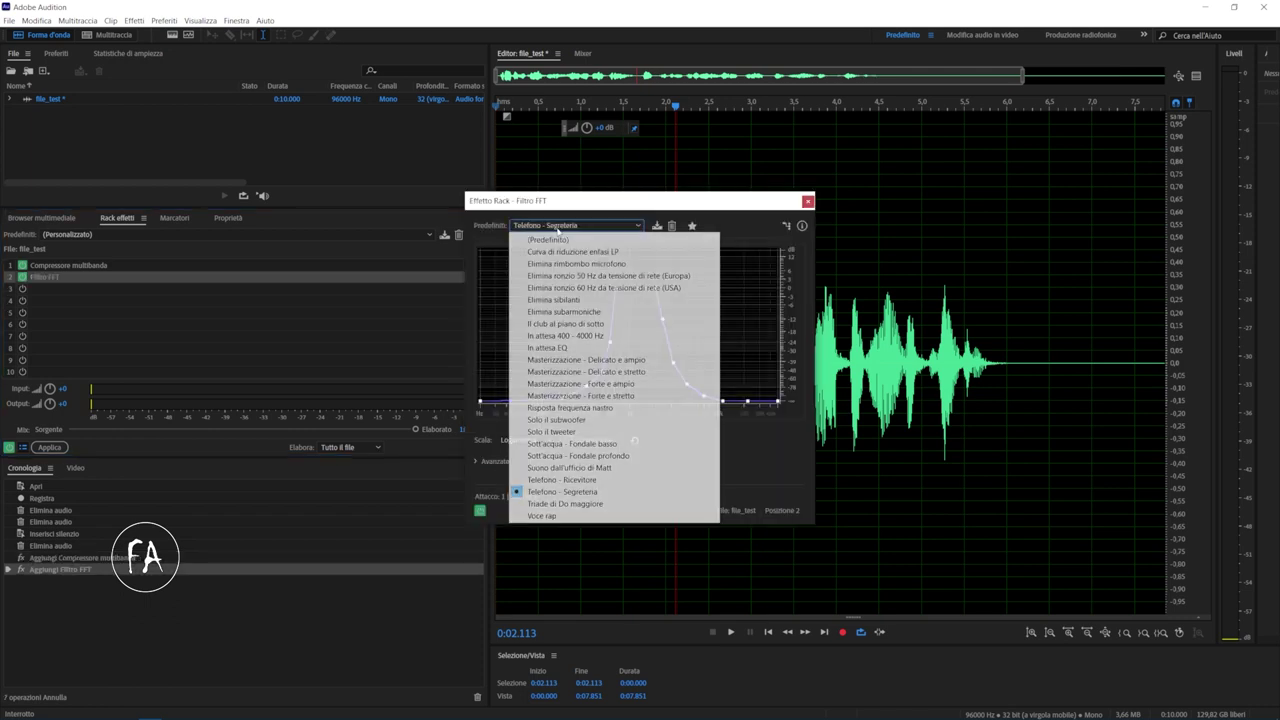
click(608, 491)
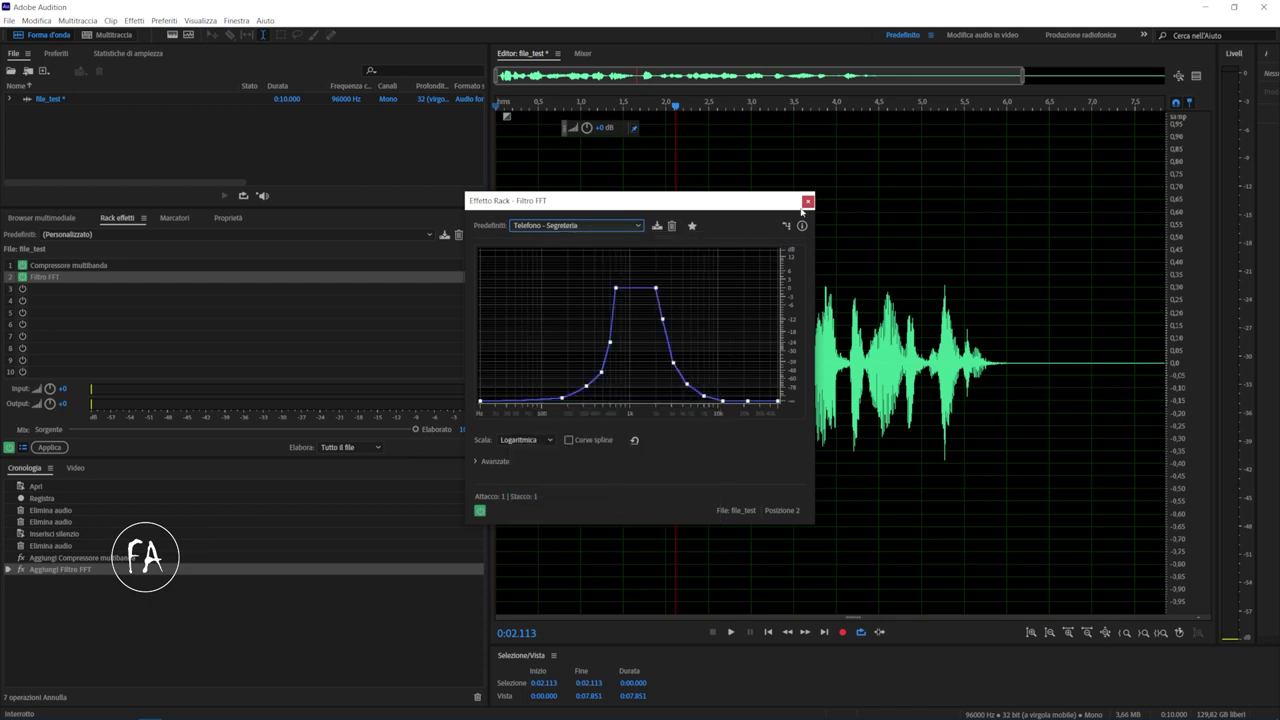
click(808, 202)
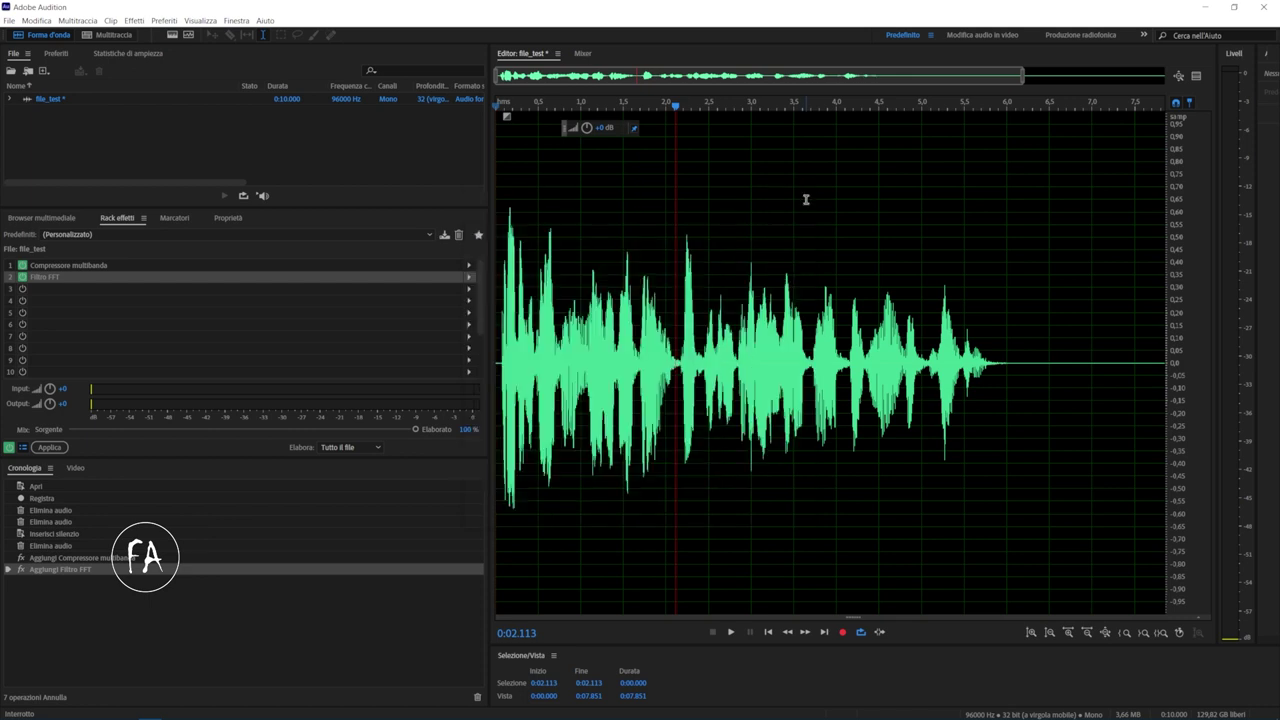
Step: Play the recording from the start to about 6 s with both rack effects active
click(600, 231)
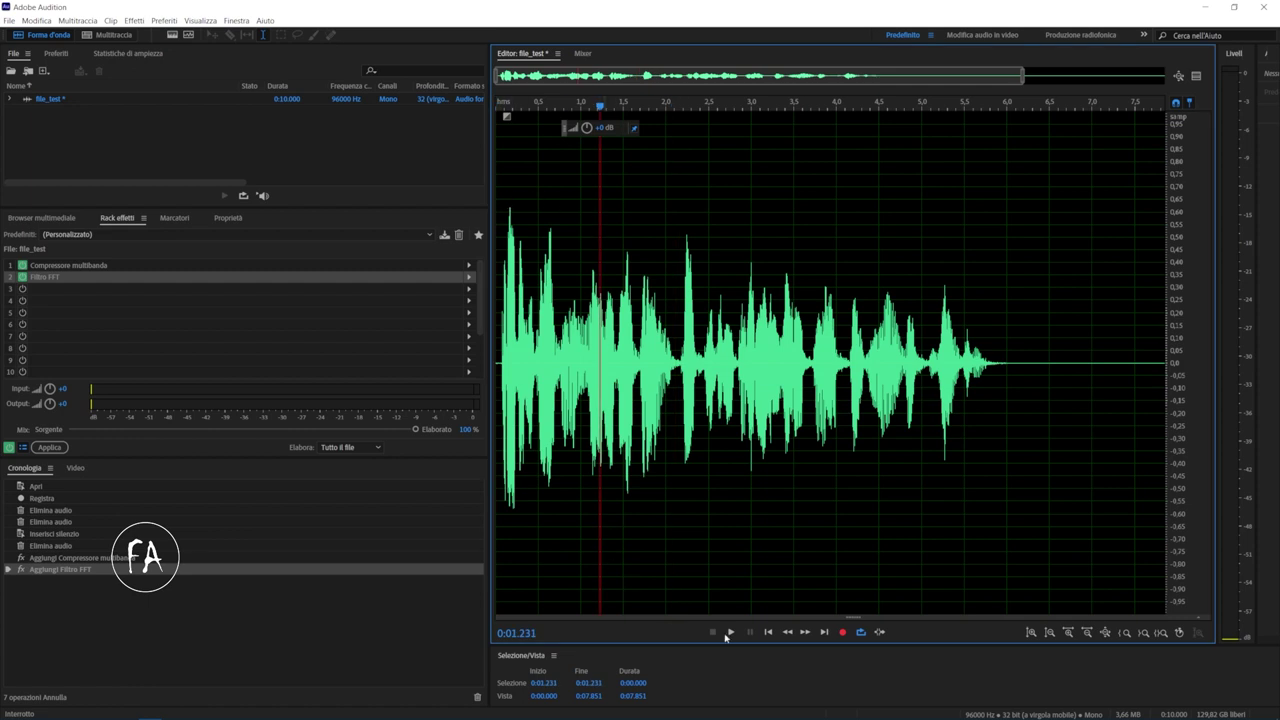
click(768, 632)
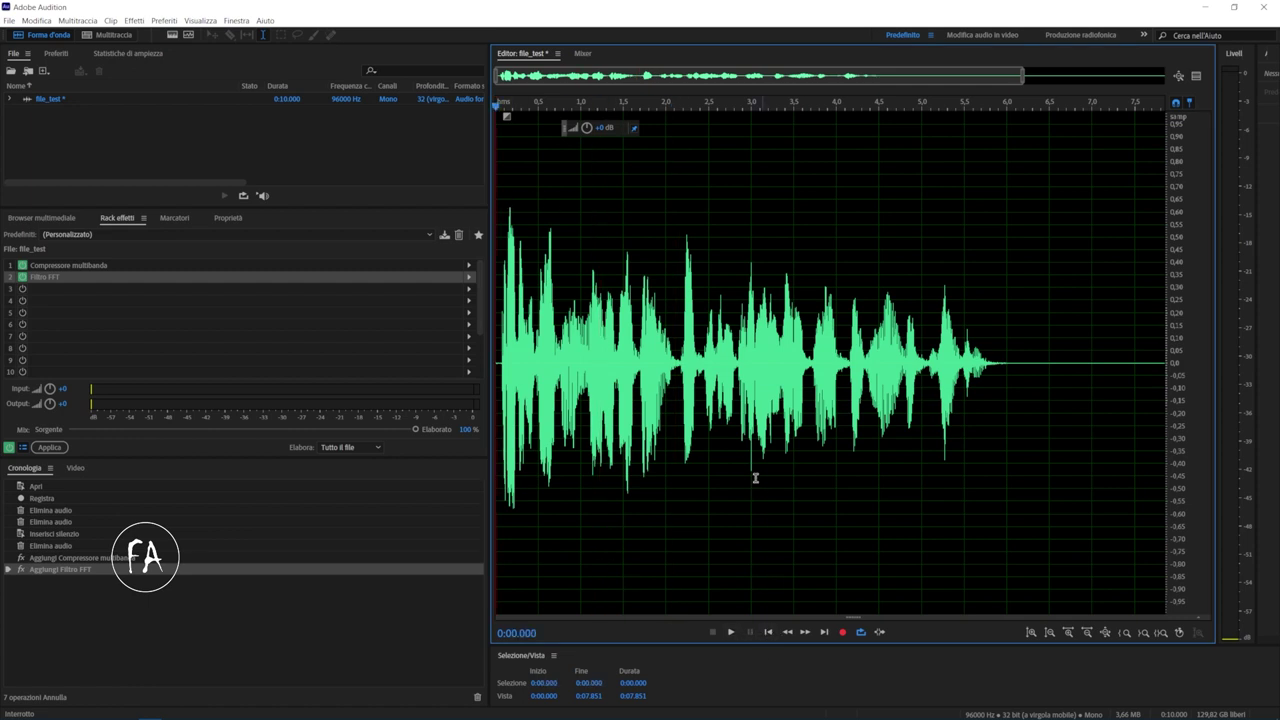
key(space)
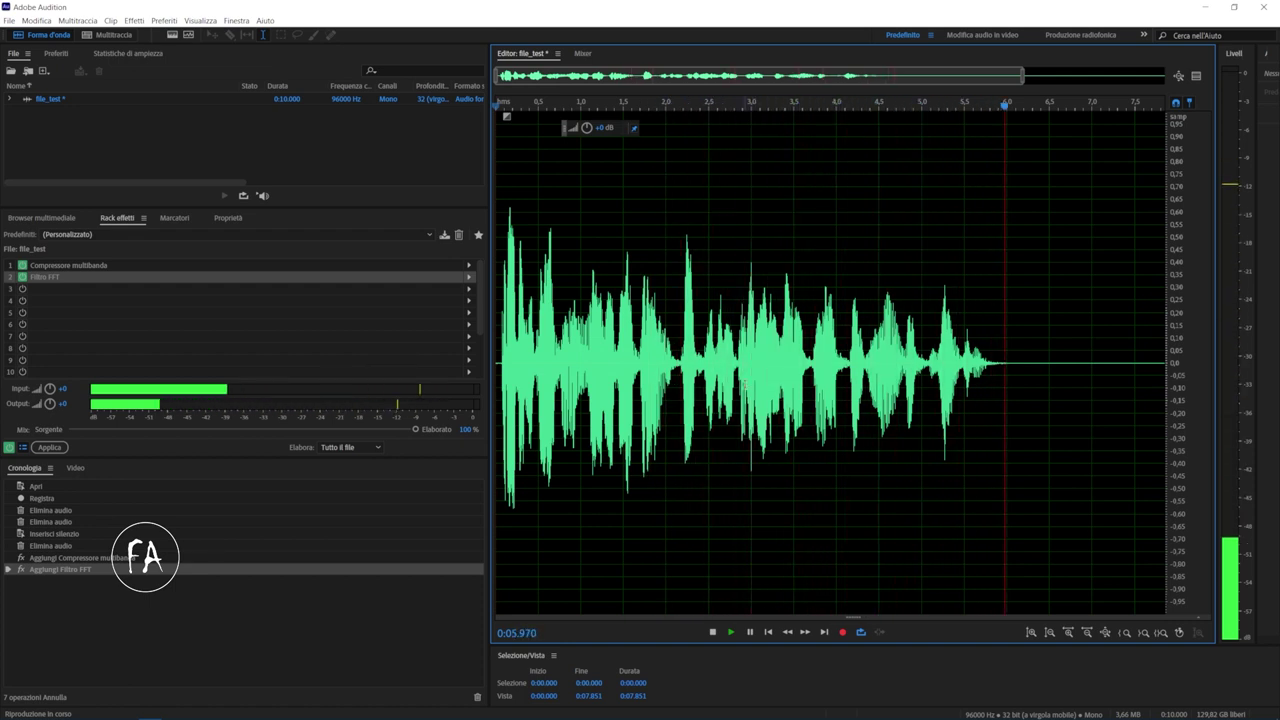
key(space)
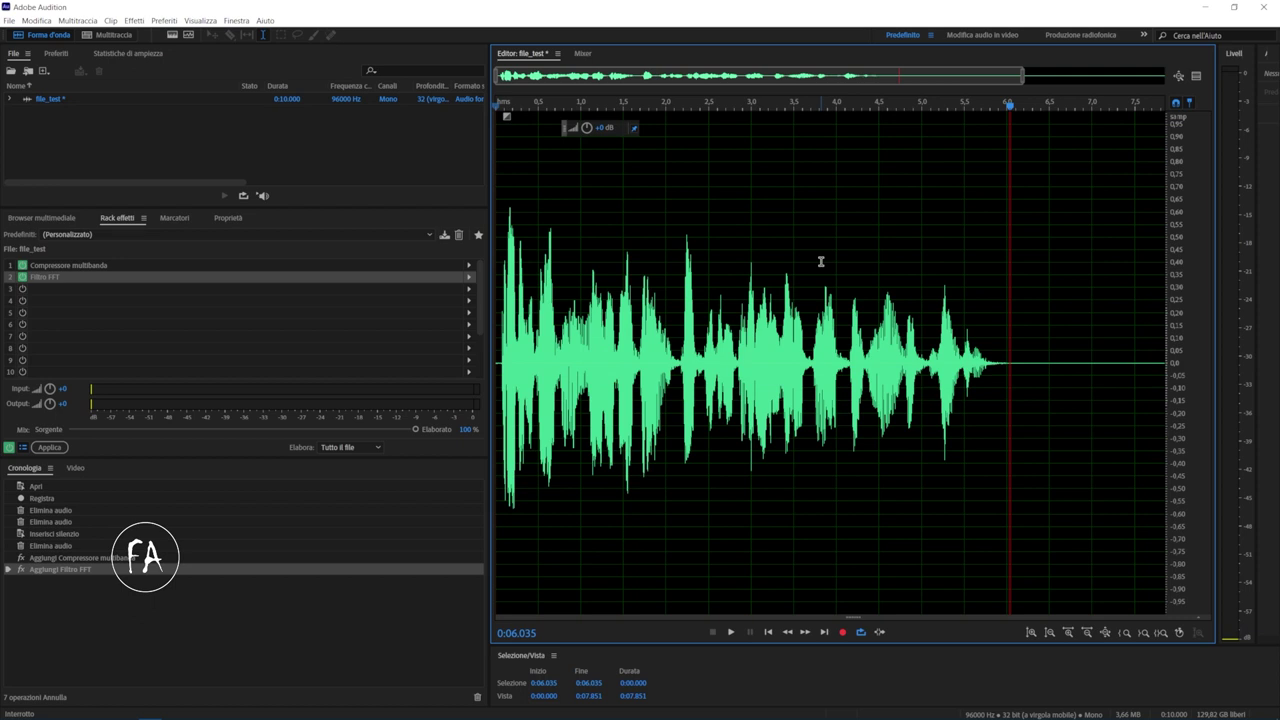
Step: Bypass the FFT filter in rack slot 2, view its preset choices and close its settings without picking another
click(22, 278)
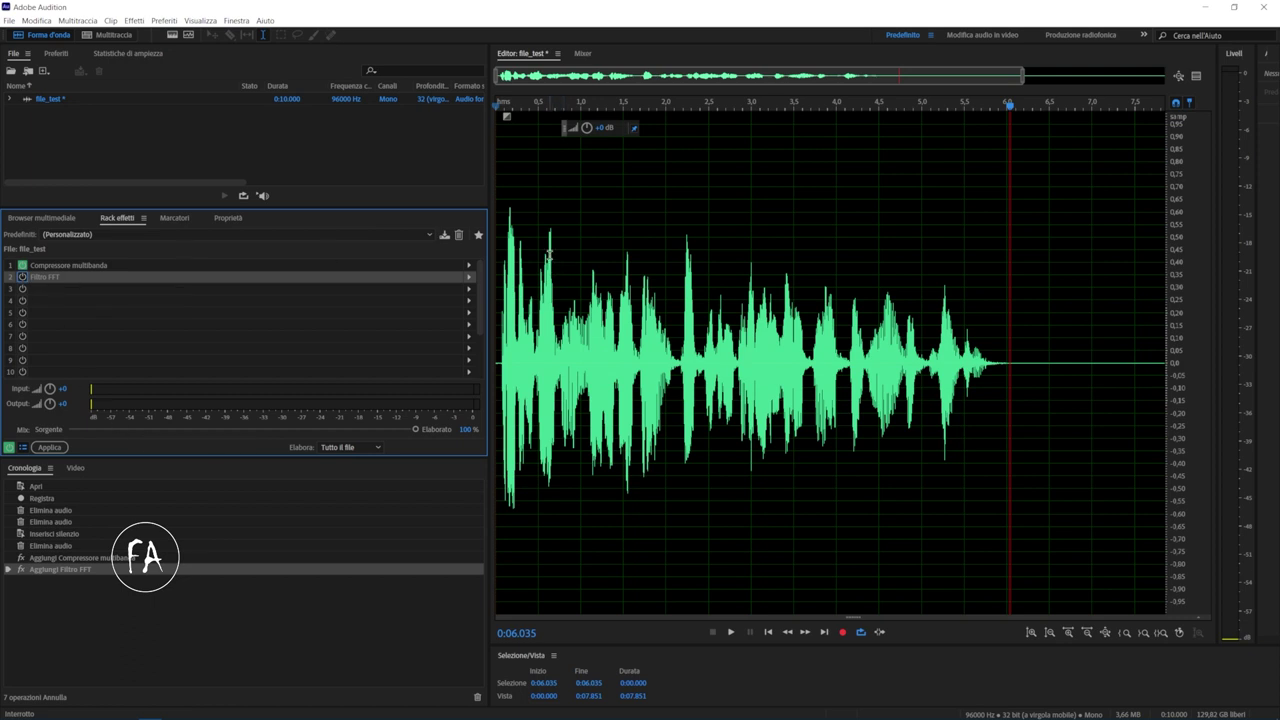
double_click(44, 278)
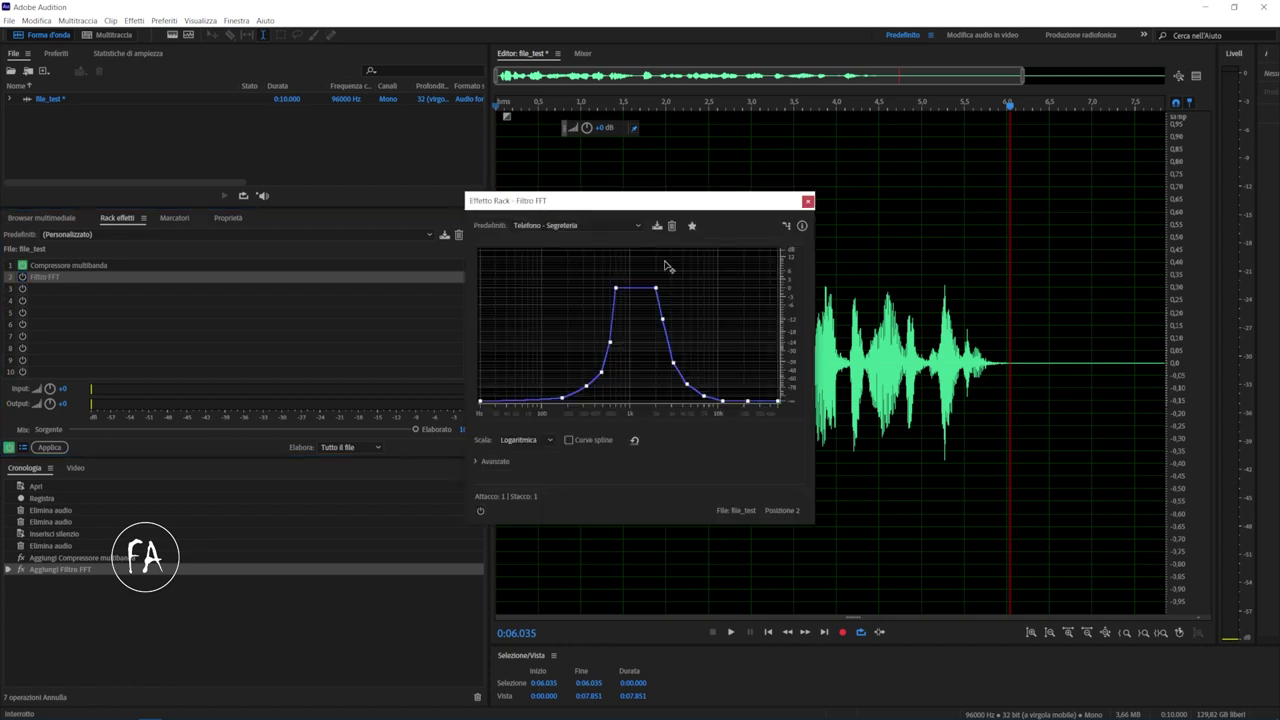
click(598, 225)
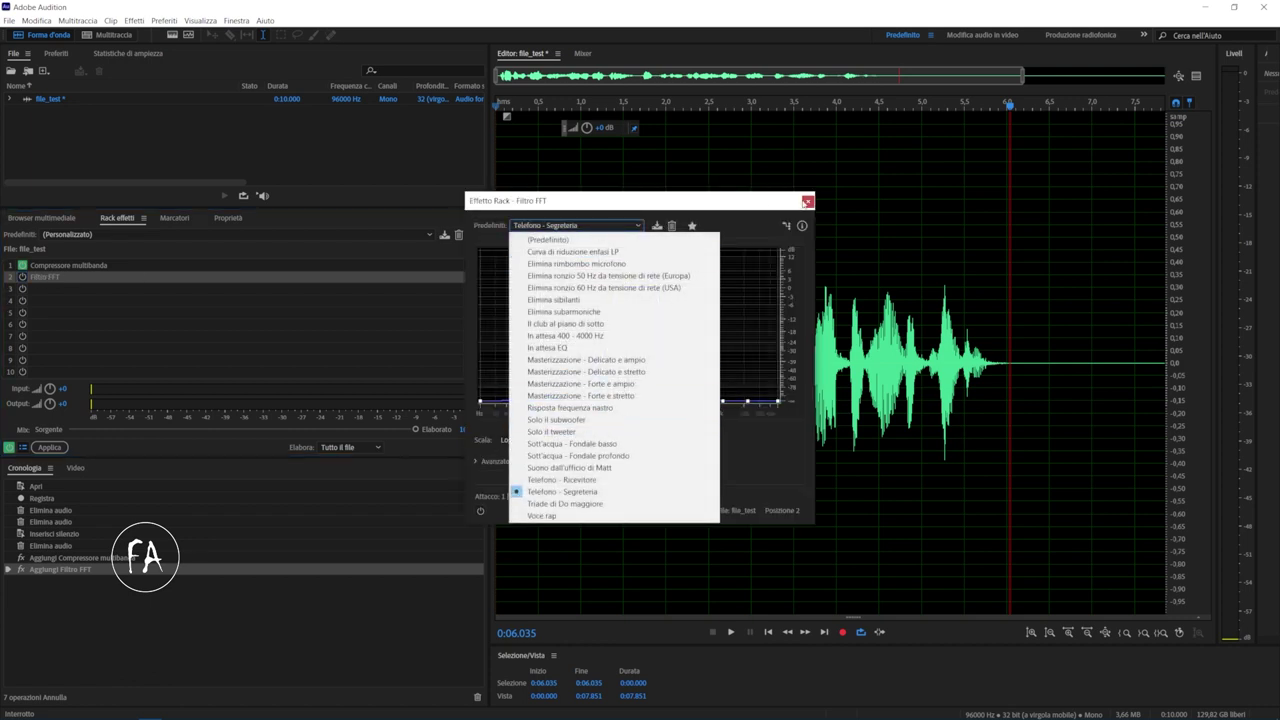
click(808, 201)
Step: Play the recording from about 0.6 s, toggling the FFT filter to compare the sound, and leave it enabled
click(546, 262)
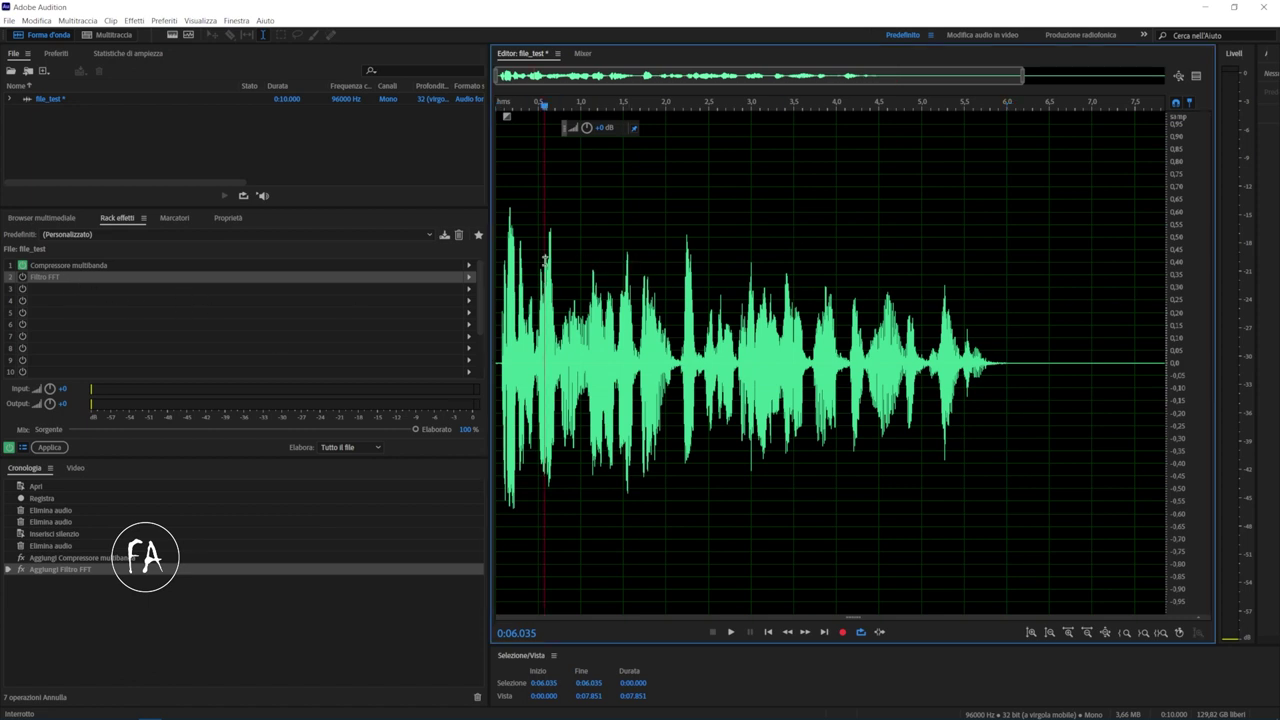
key(space)
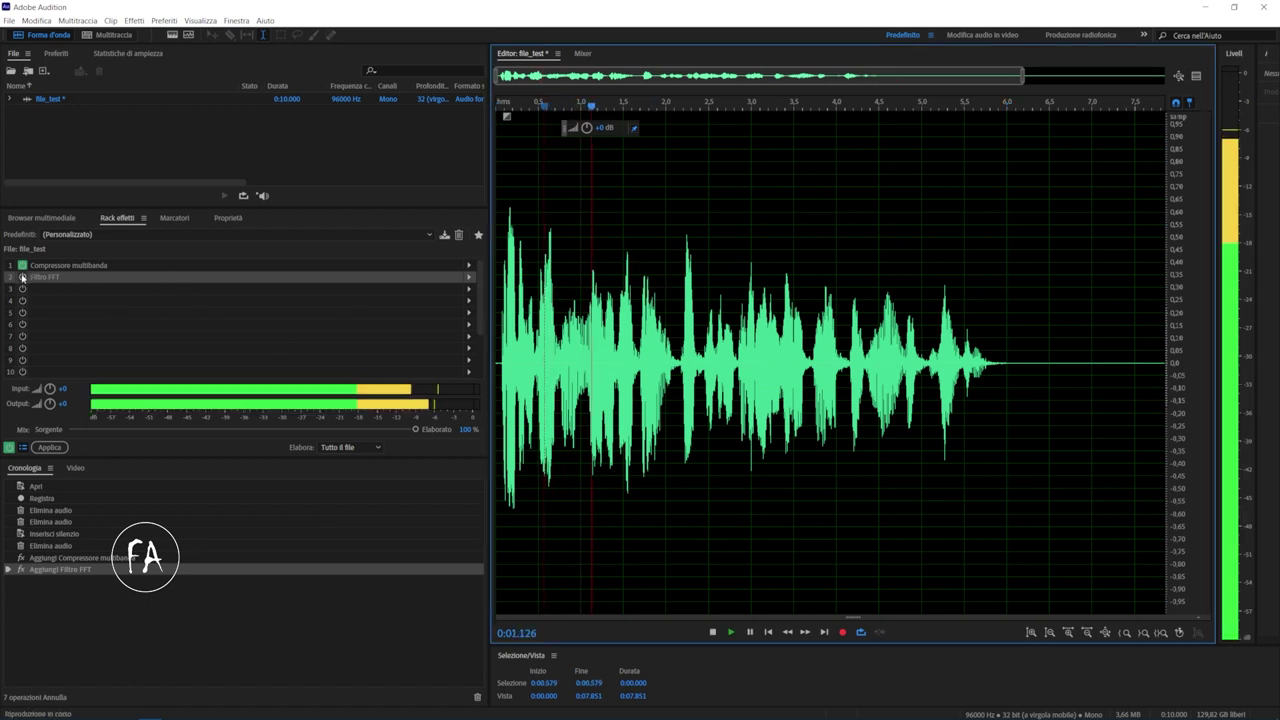
click(22, 277)
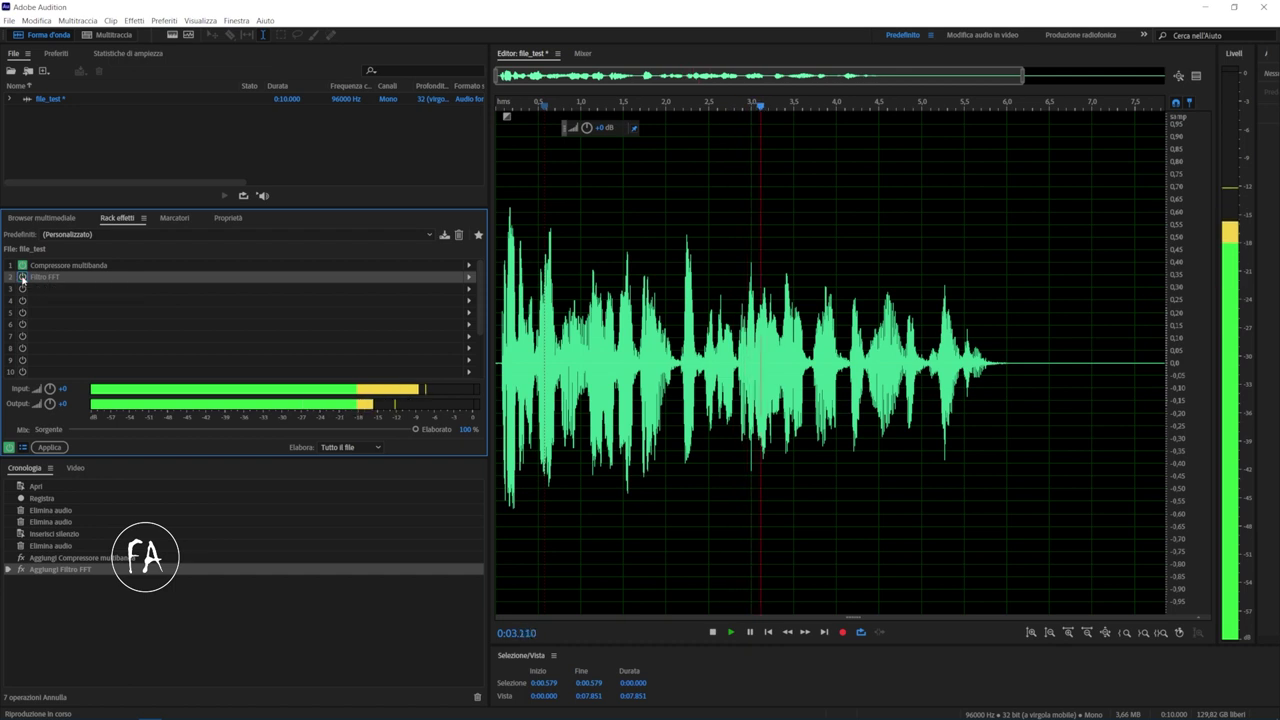
key(space)
click(22, 277)
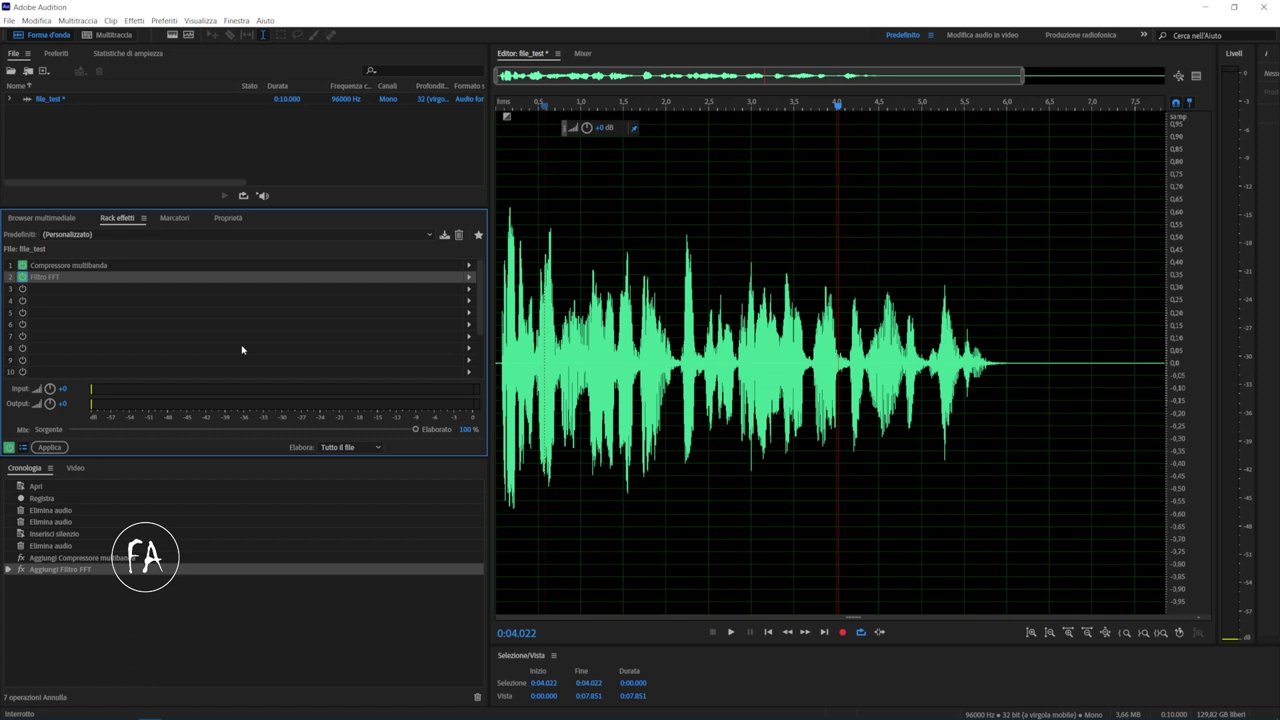
Step: Add the Riverbero effect to rack slot 3, acknowledge the performance warning and close its settings
click(468, 290)
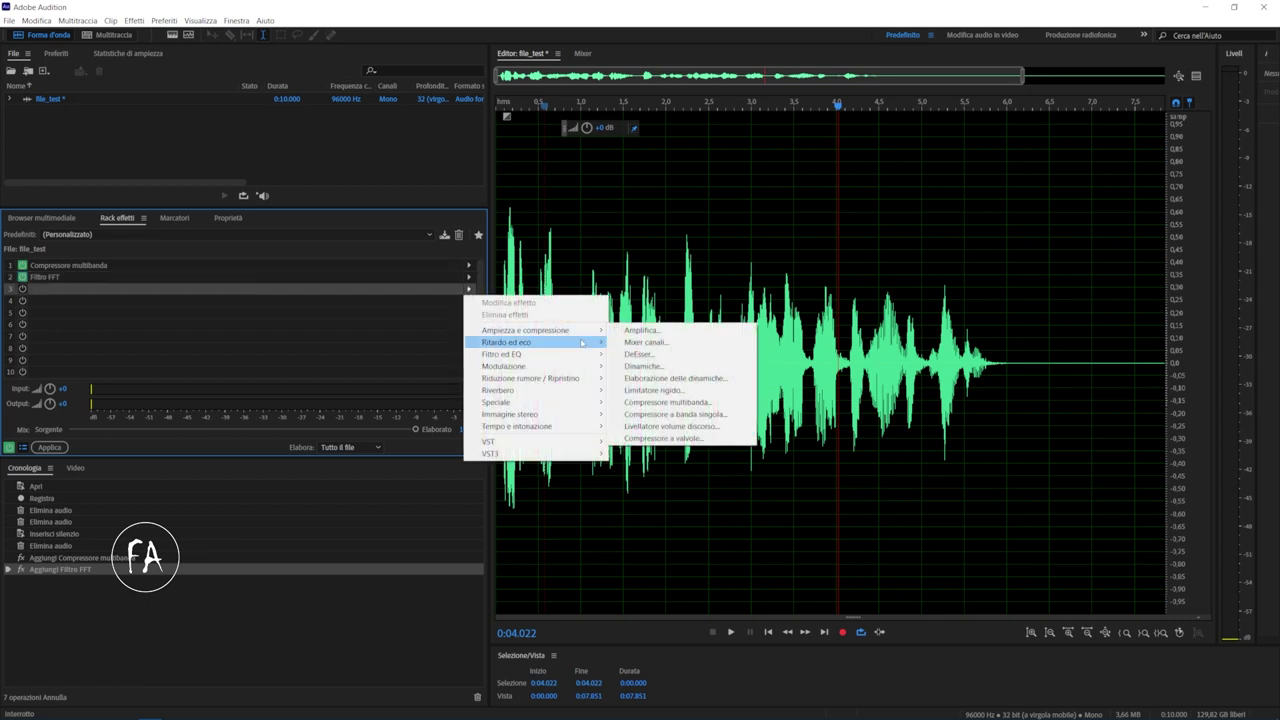
mouse_move(576, 397)
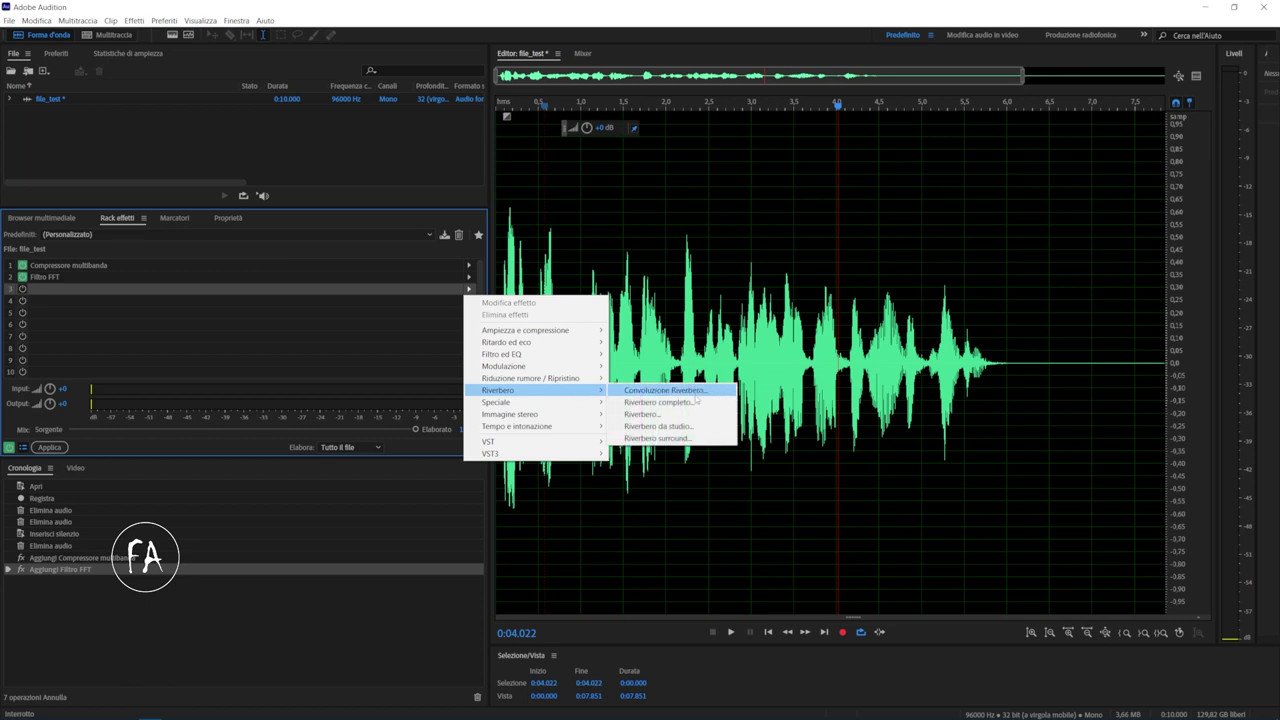
click(702, 417)
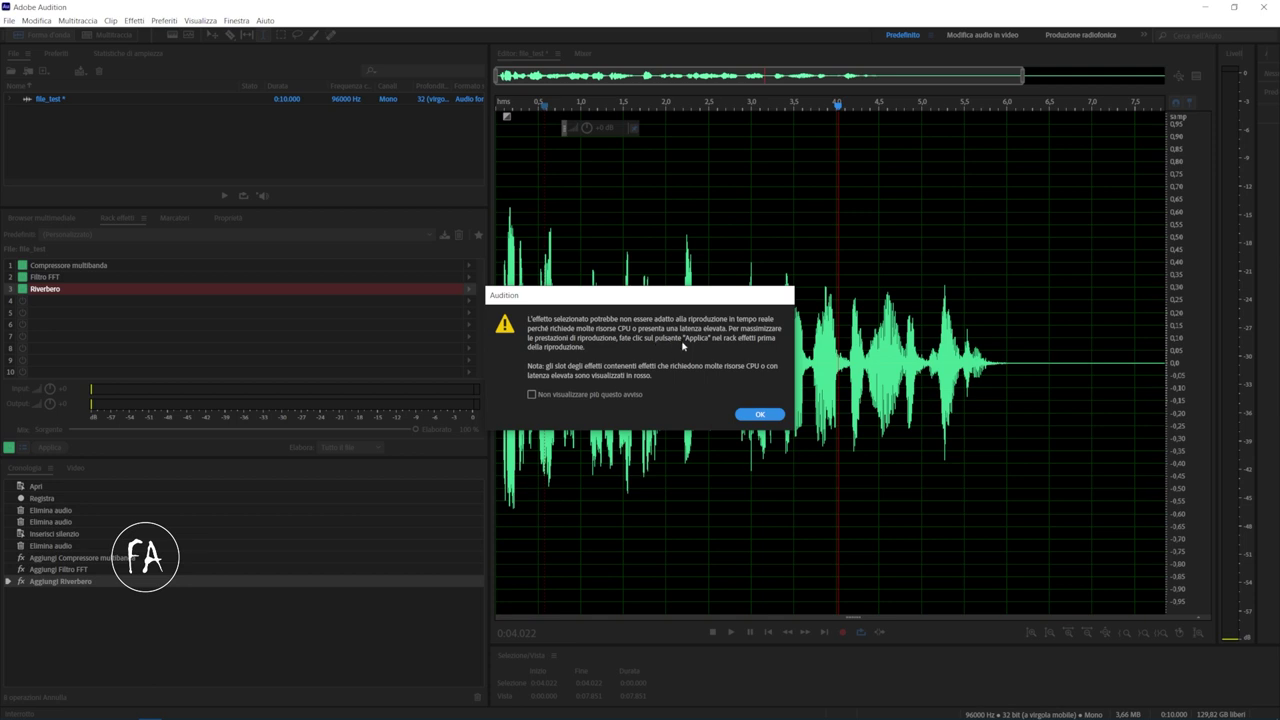
click(760, 415)
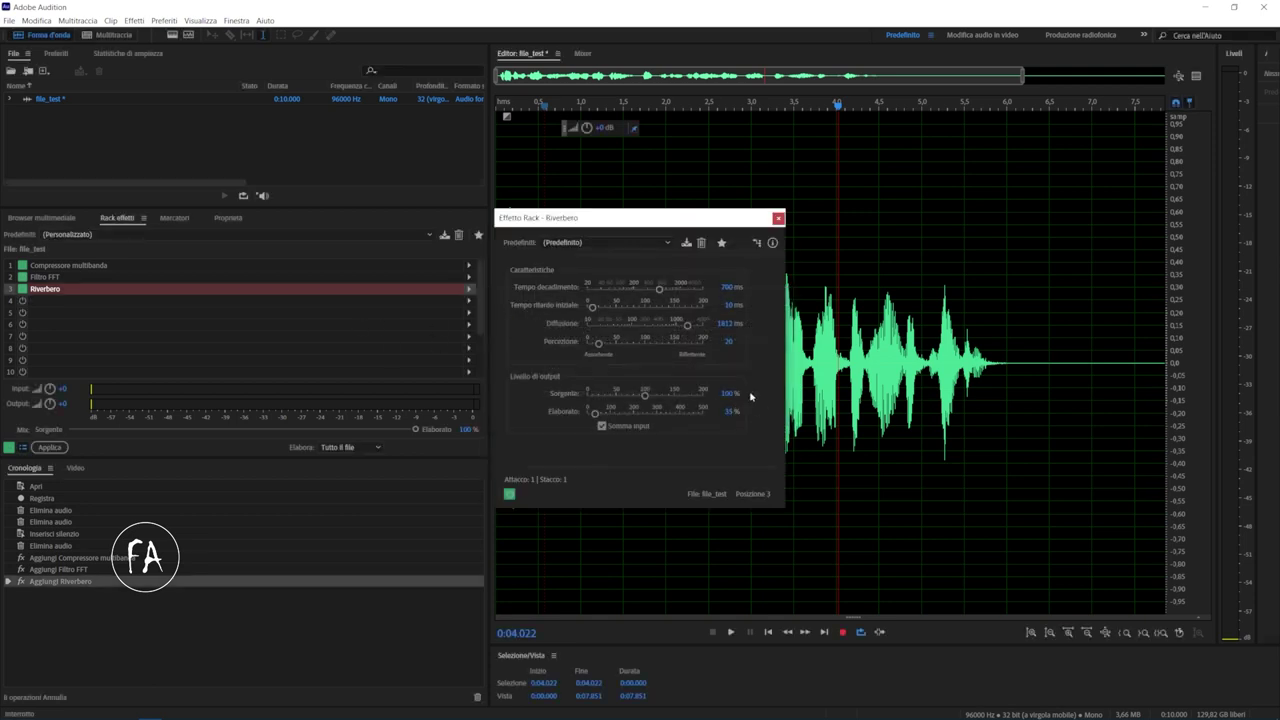
click(777, 218)
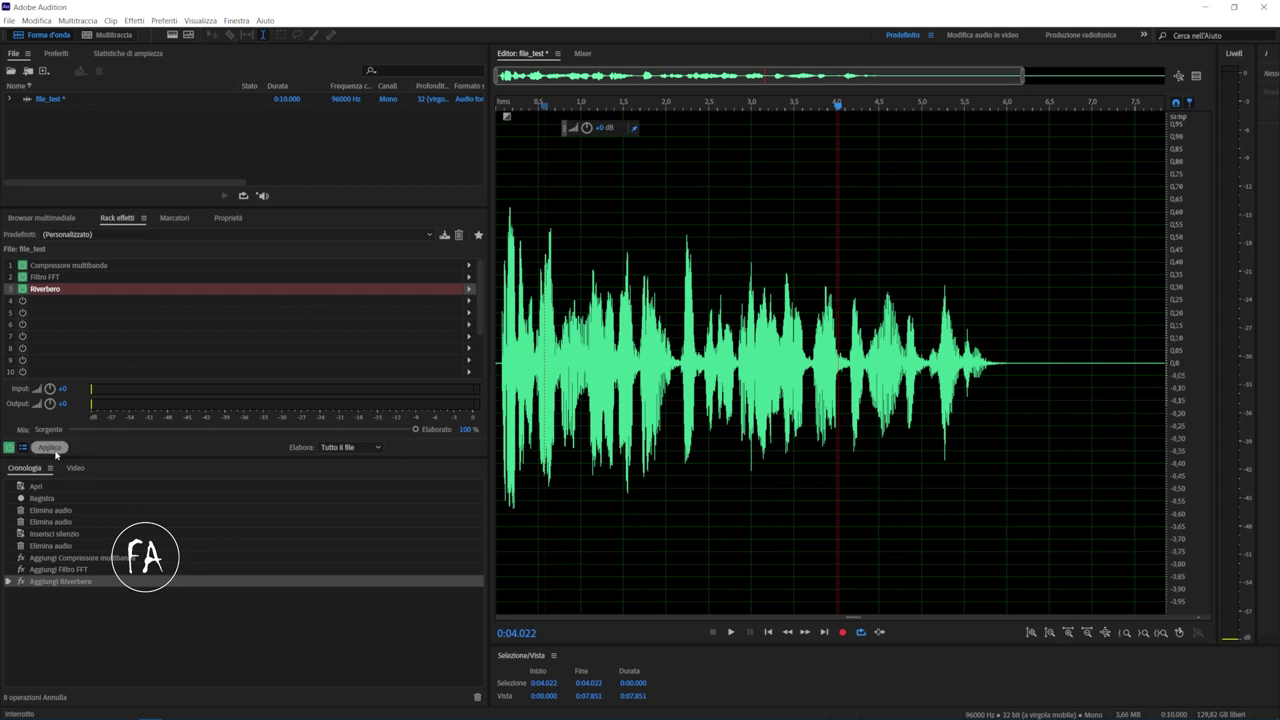
Step: Replace the effect in rack slot 3 with the convolution reverb, choose the In fondo alla classe preset and close its settings
click(469, 289)
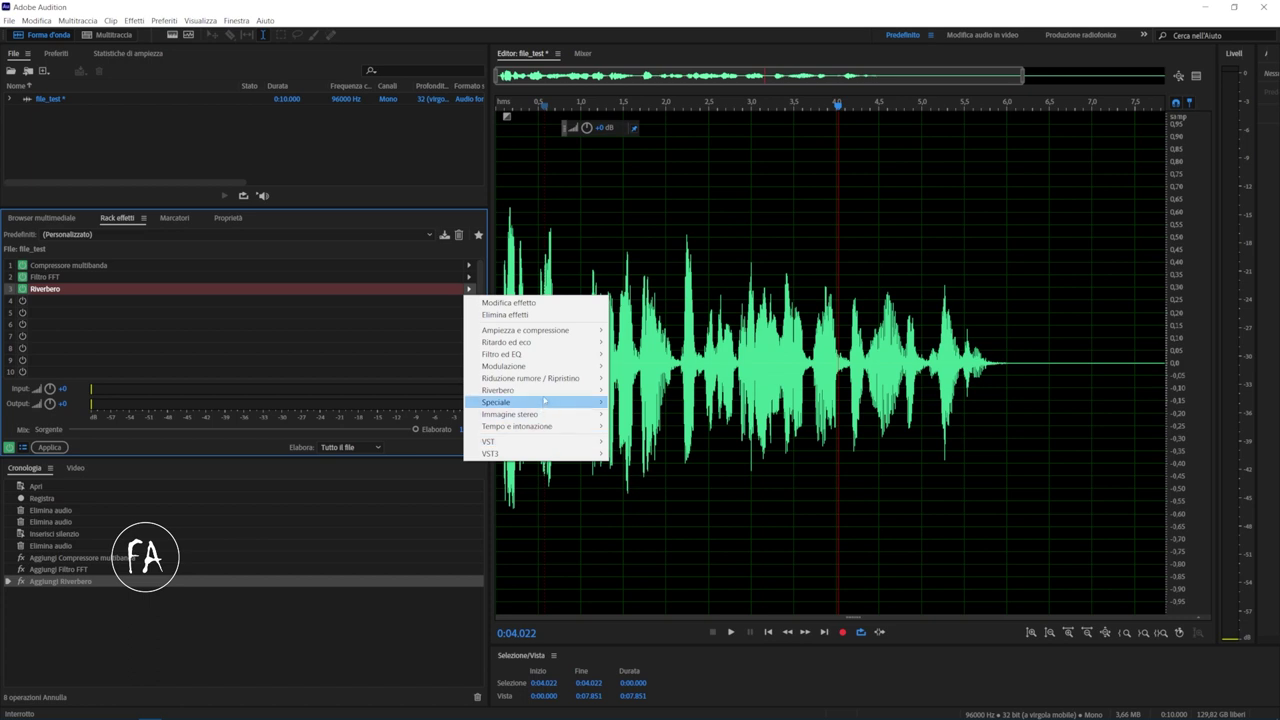
mouse_move(545, 390)
click(677, 392)
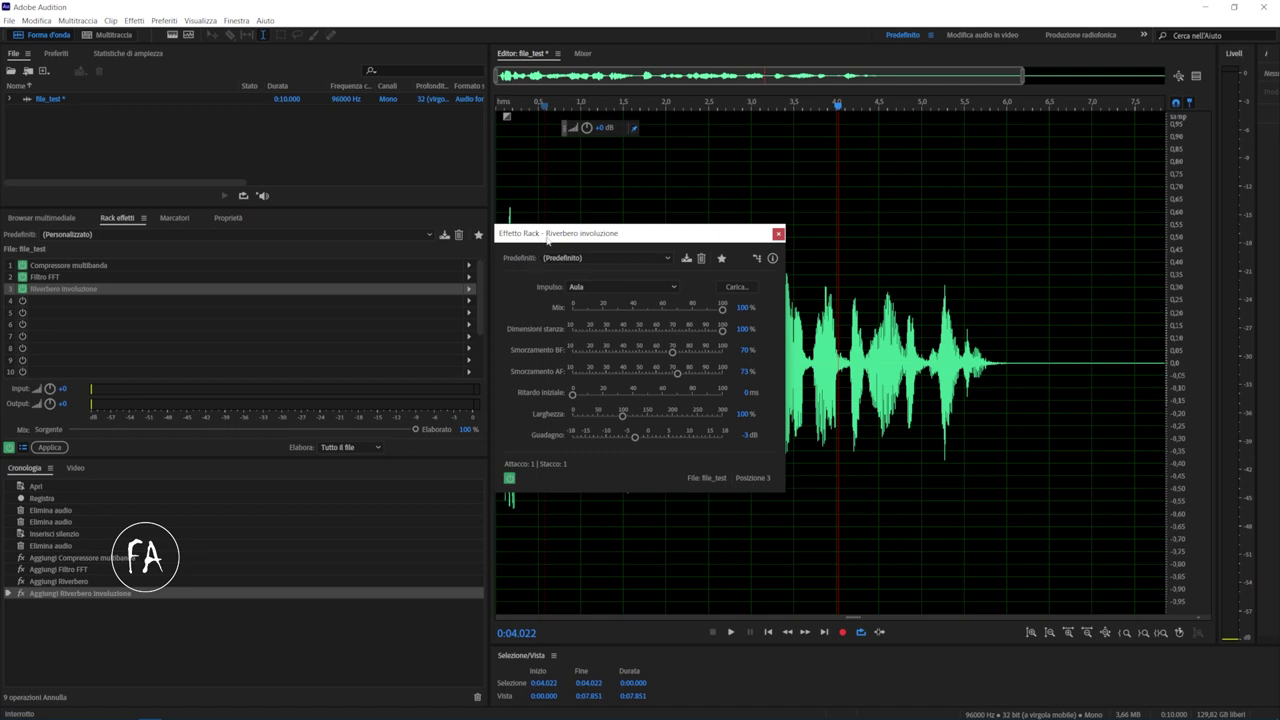
click(611, 258)
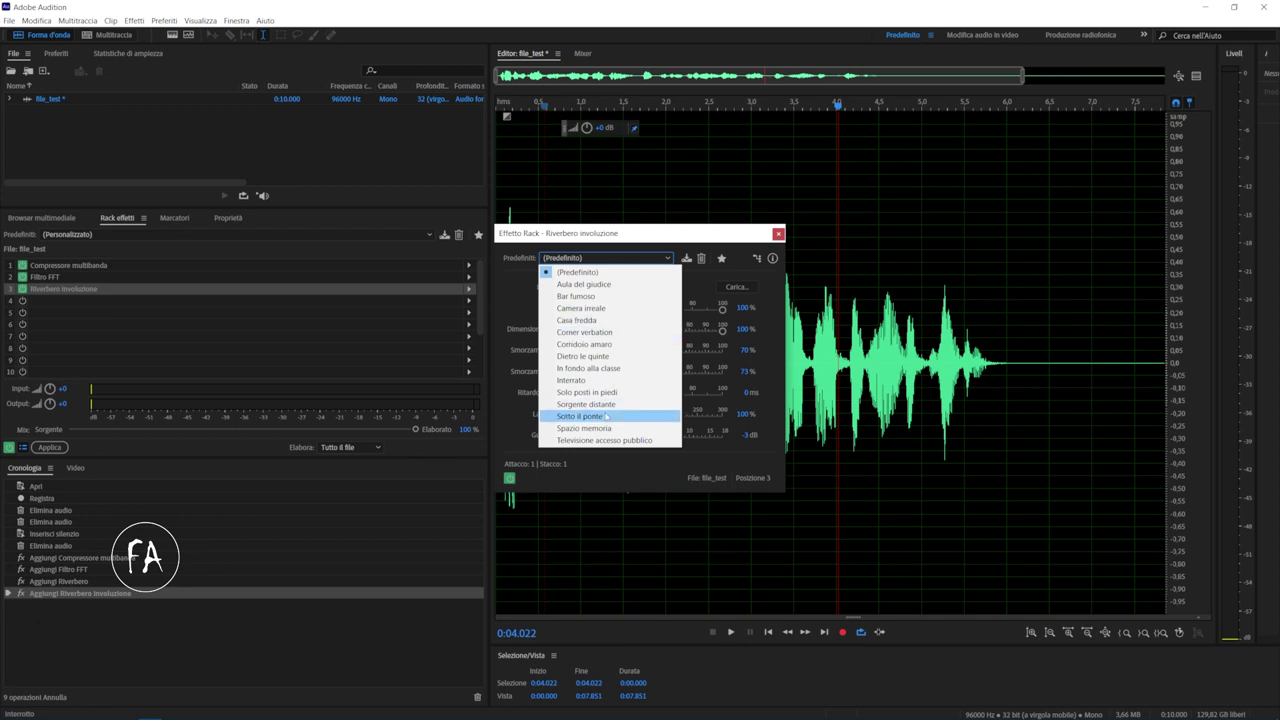
click(638, 368)
click(777, 235)
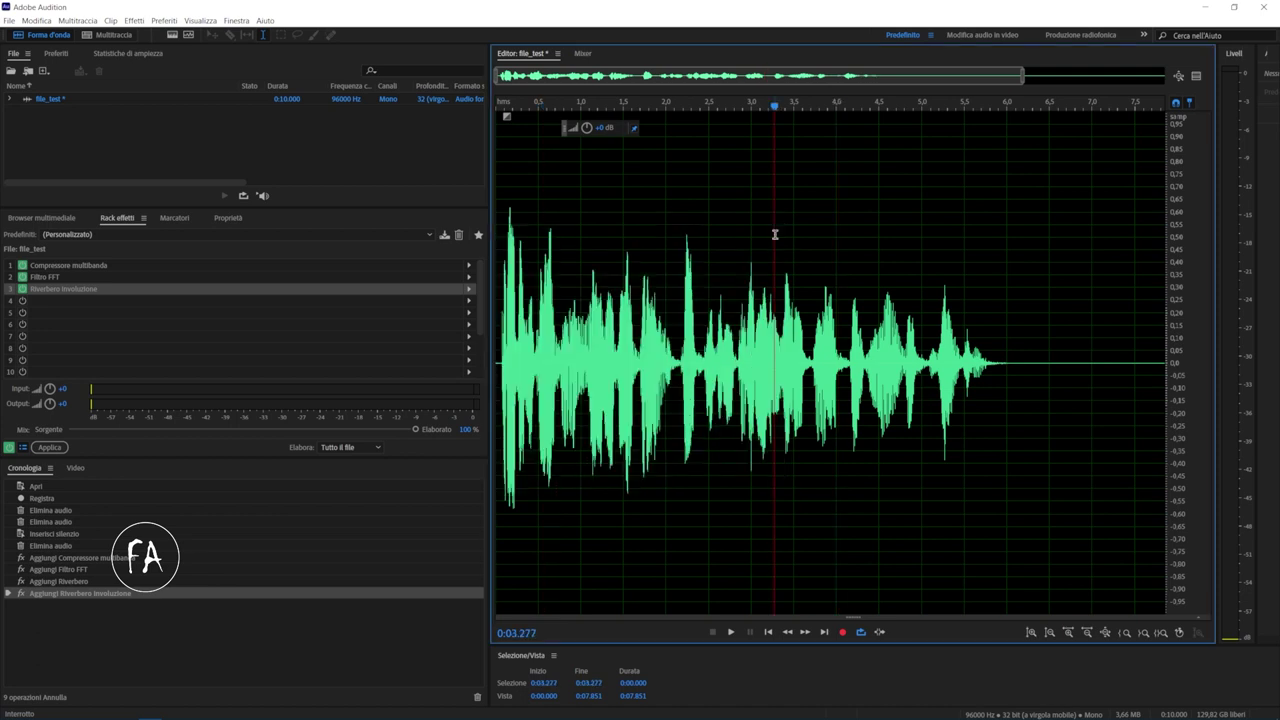
Step: Play the recording from the start to about 5.9 s with all three rack effects active
drag(644, 105, 357, 104)
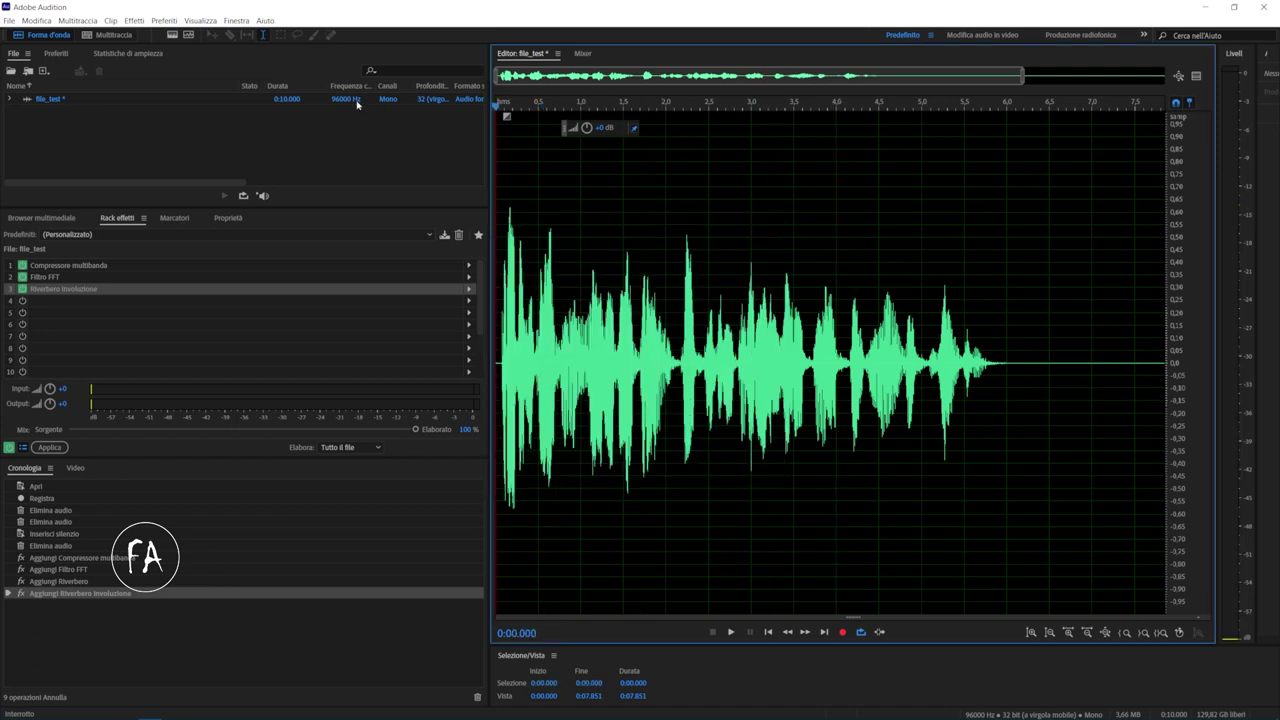
key(space)
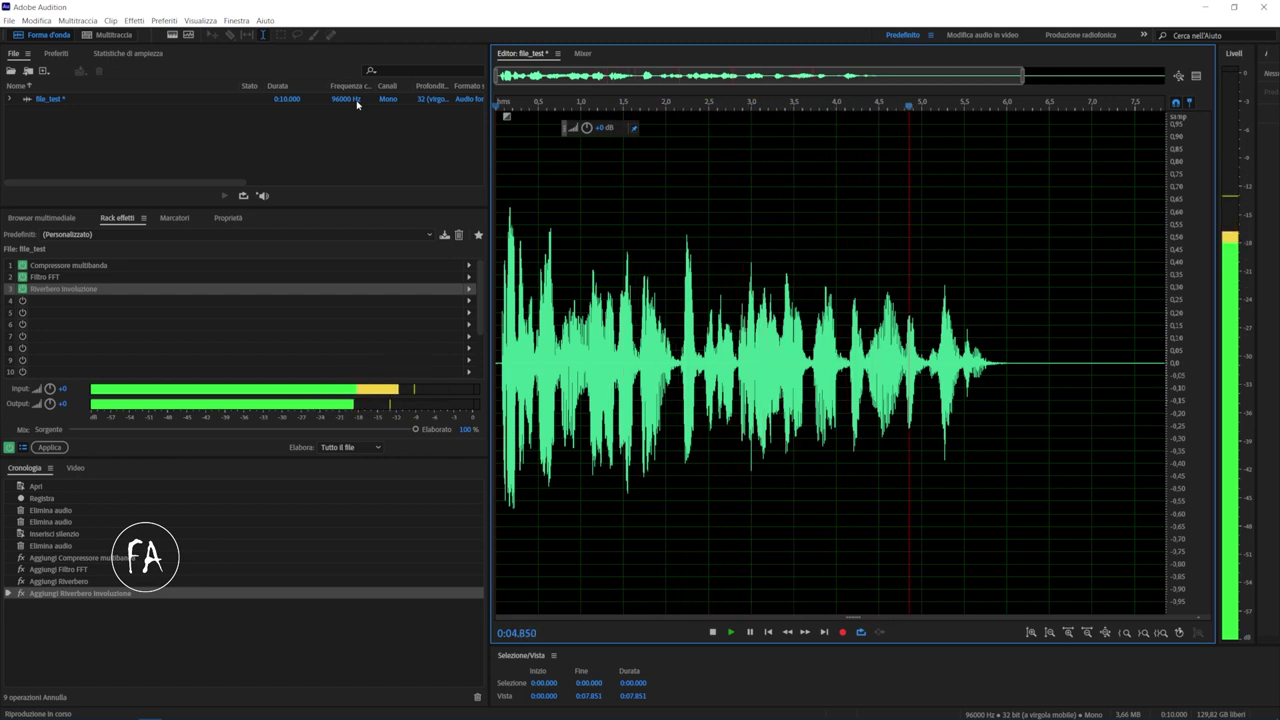
key(space)
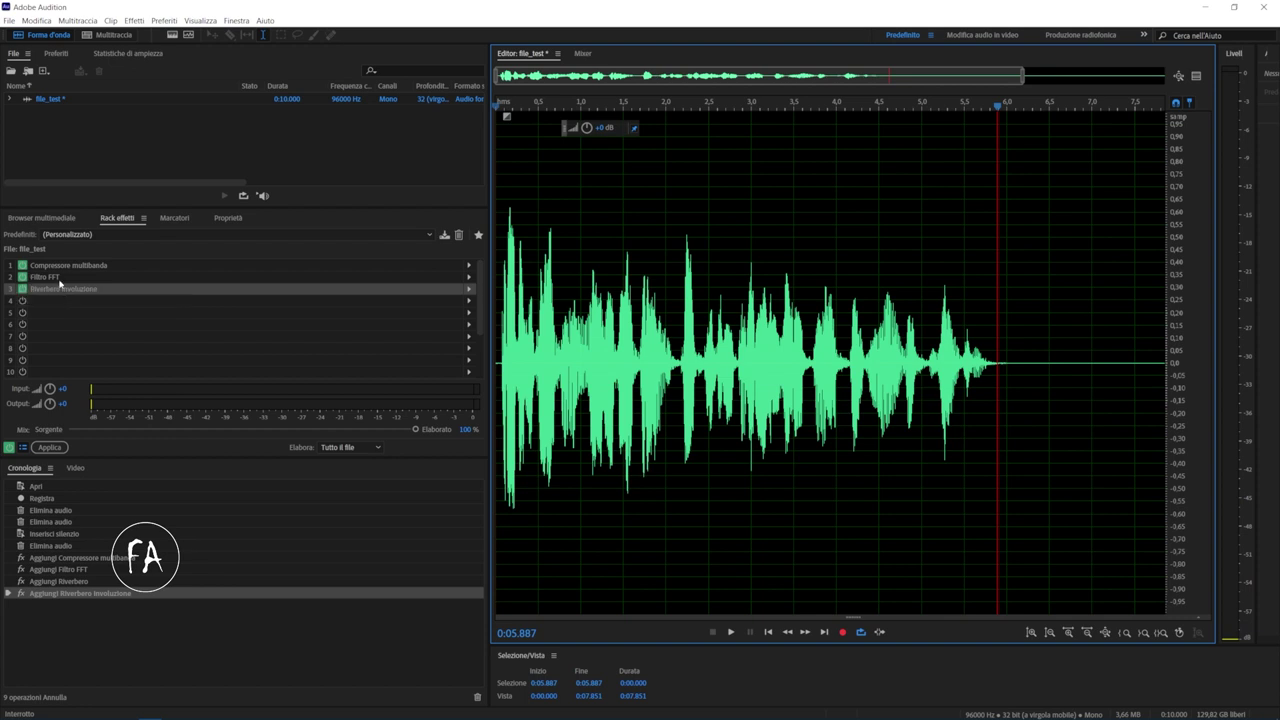
Step: Reorder the rack to FFT filter, convolution reverb and multiband compressor, and go through the slots in that order
click(63, 279)
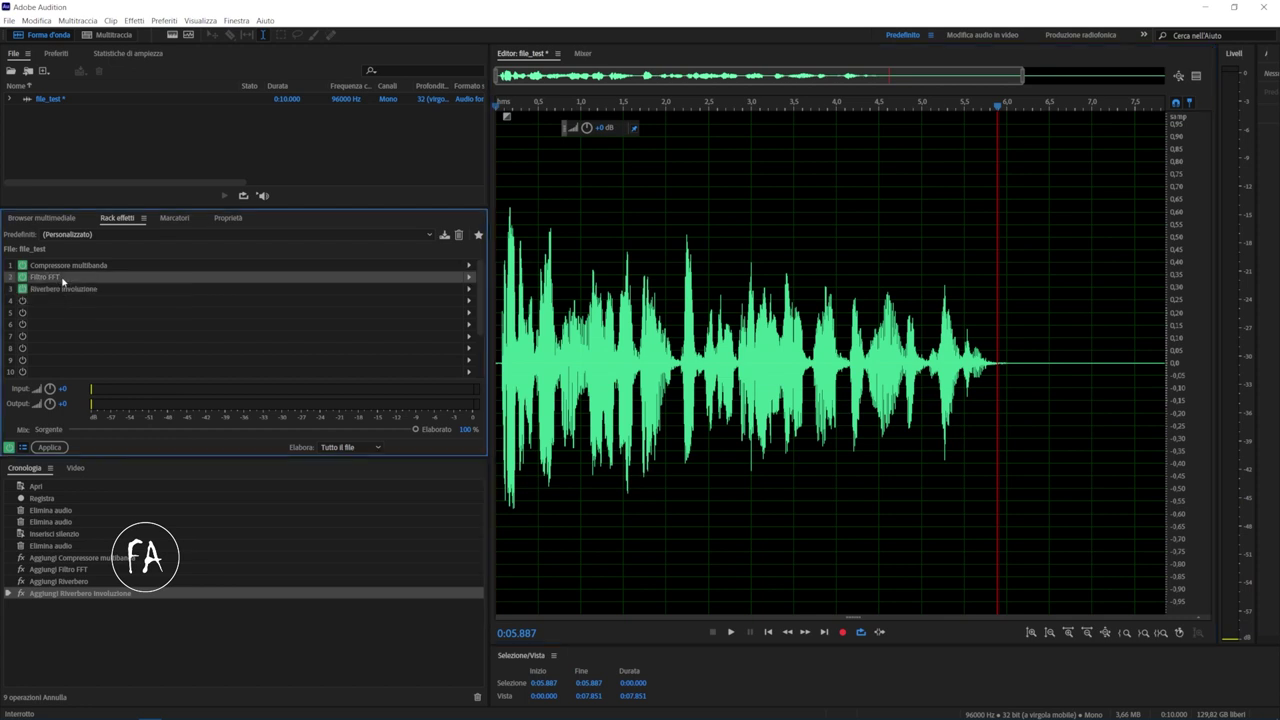
drag(63, 268, 82, 290)
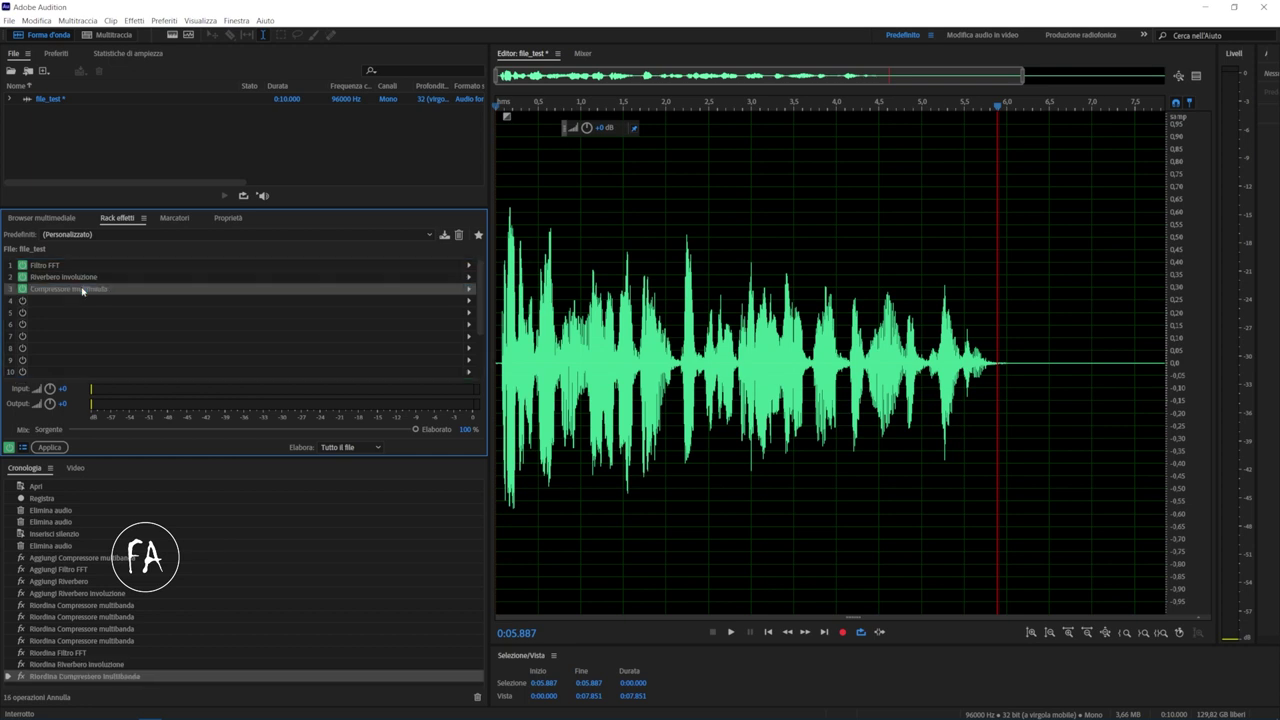
click(61, 266)
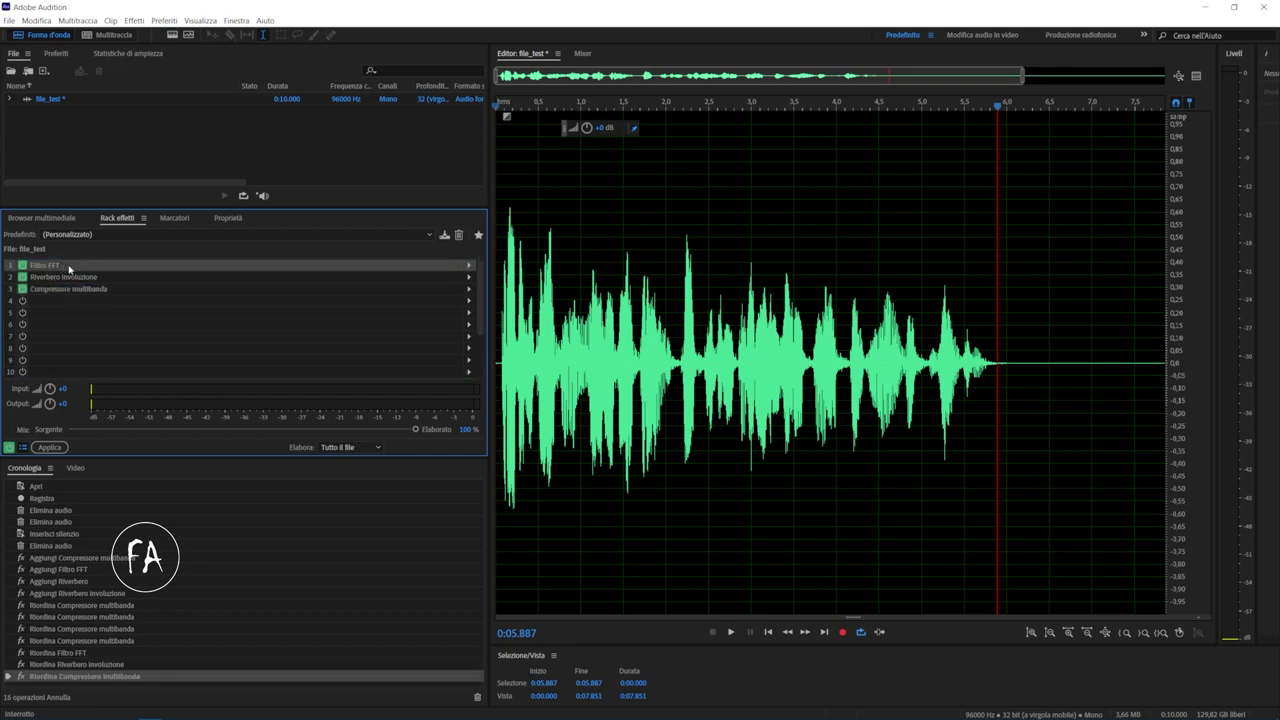
click(74, 278)
click(75, 290)
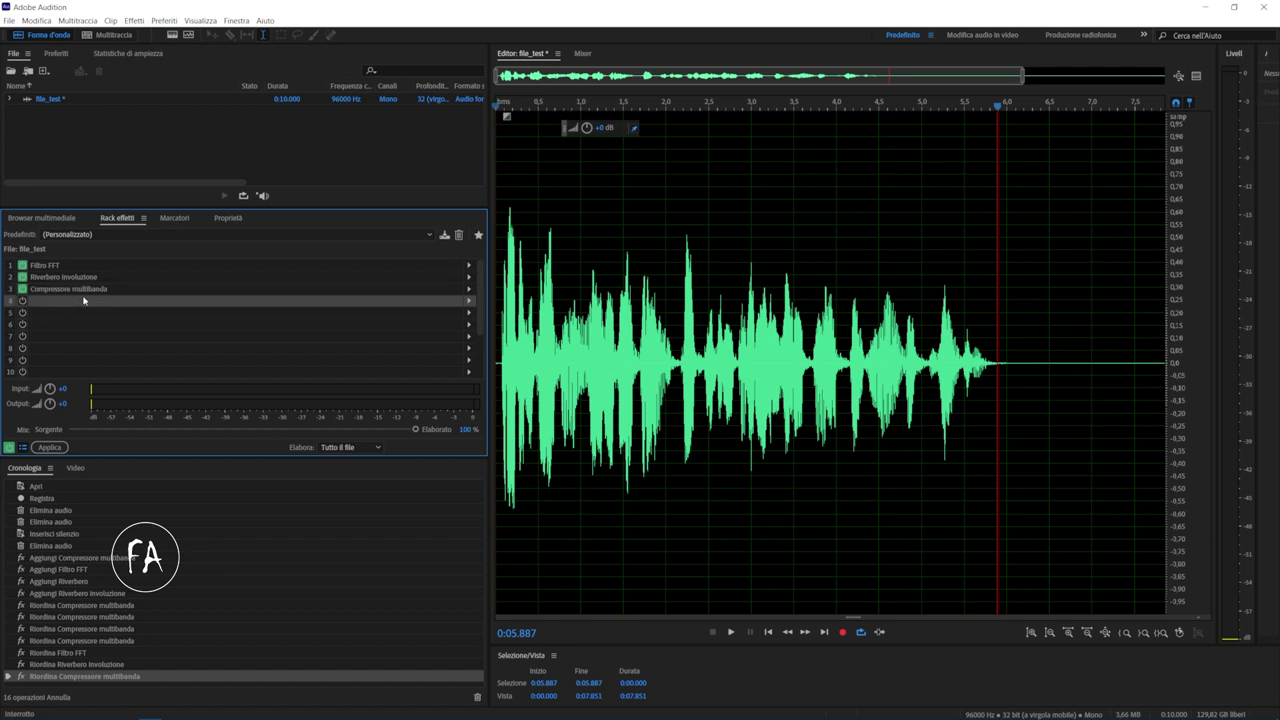
click(82, 268)
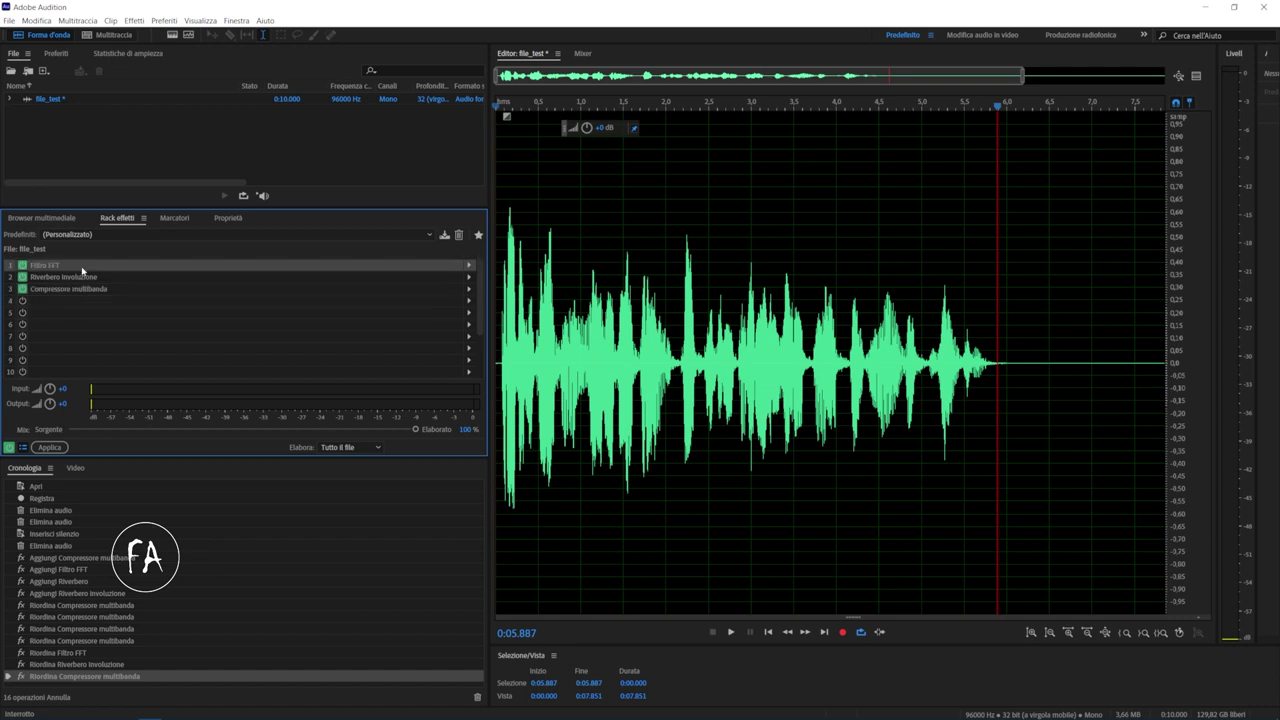
click(164, 279)
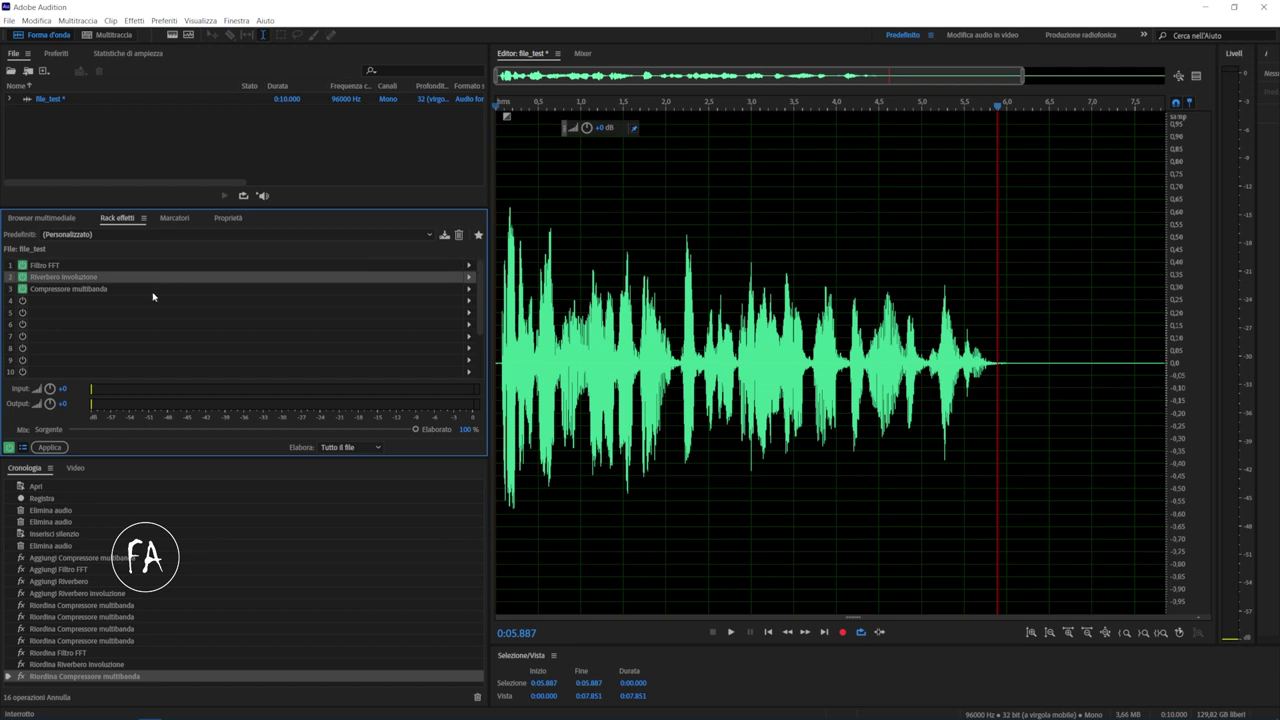
click(158, 290)
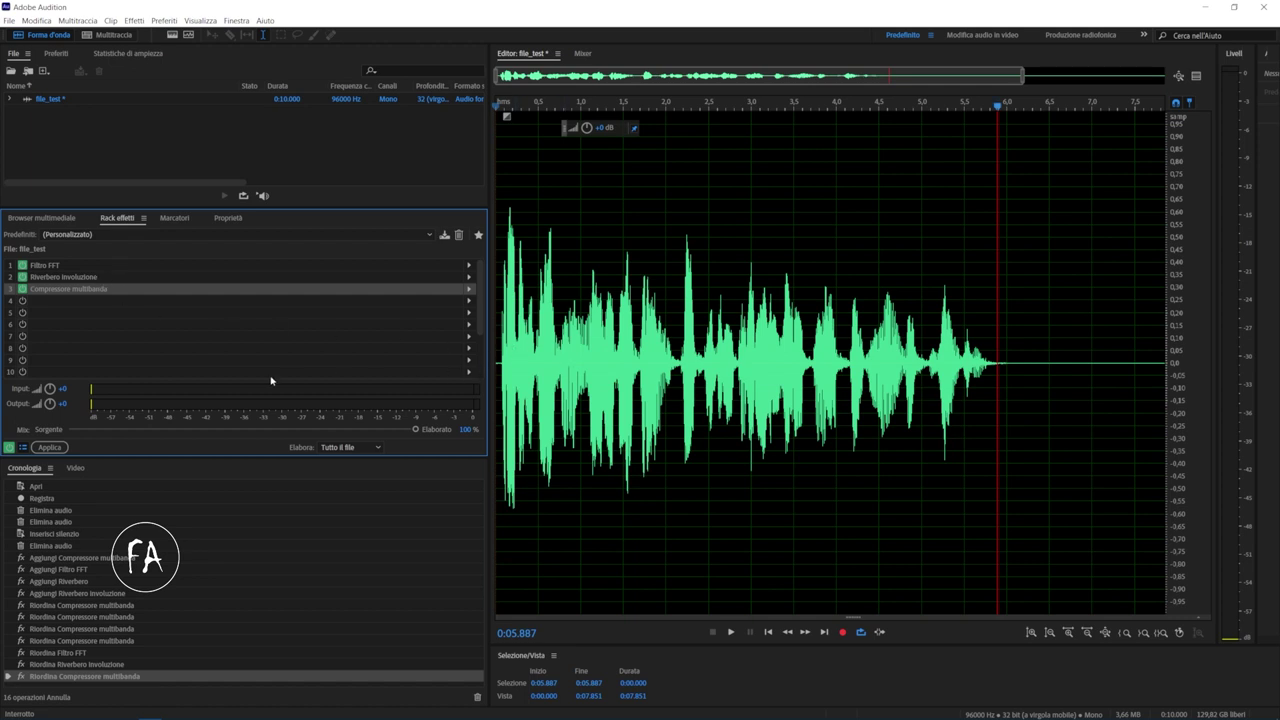
Step: Try applying the effects rack to the whole file, inspect the processed waveform and undo the application
click(50, 447)
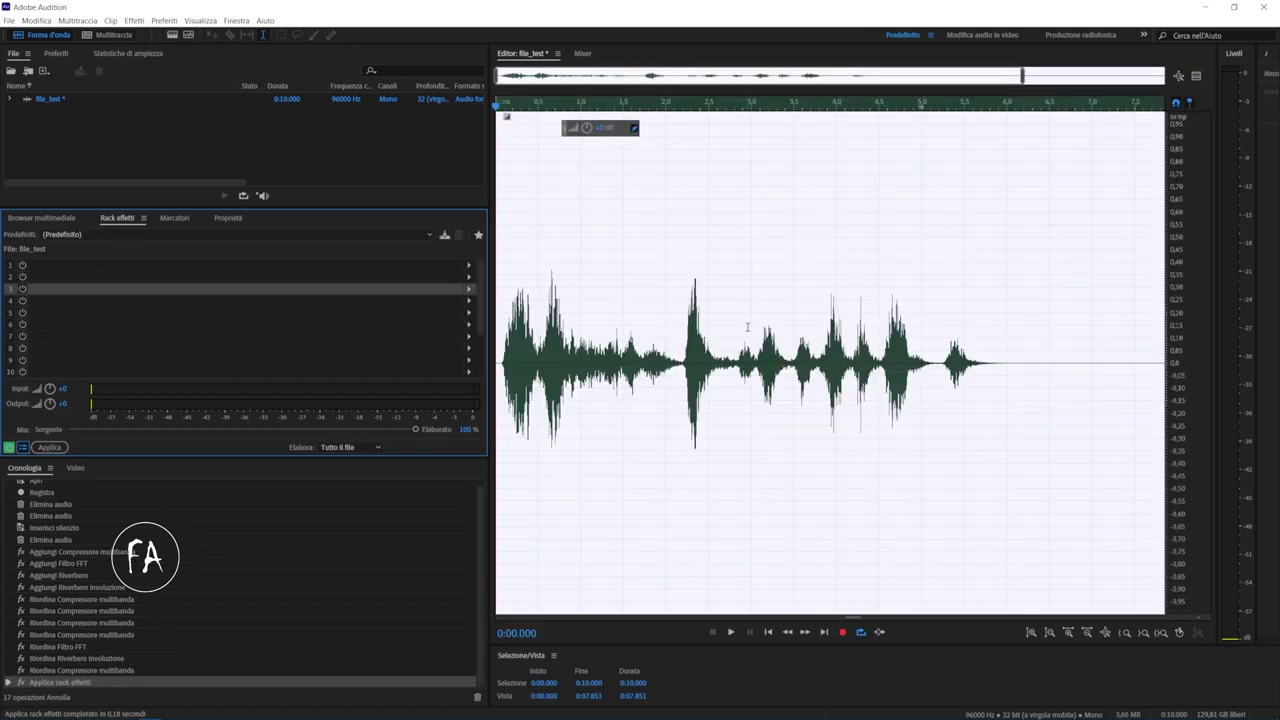
click(729, 313)
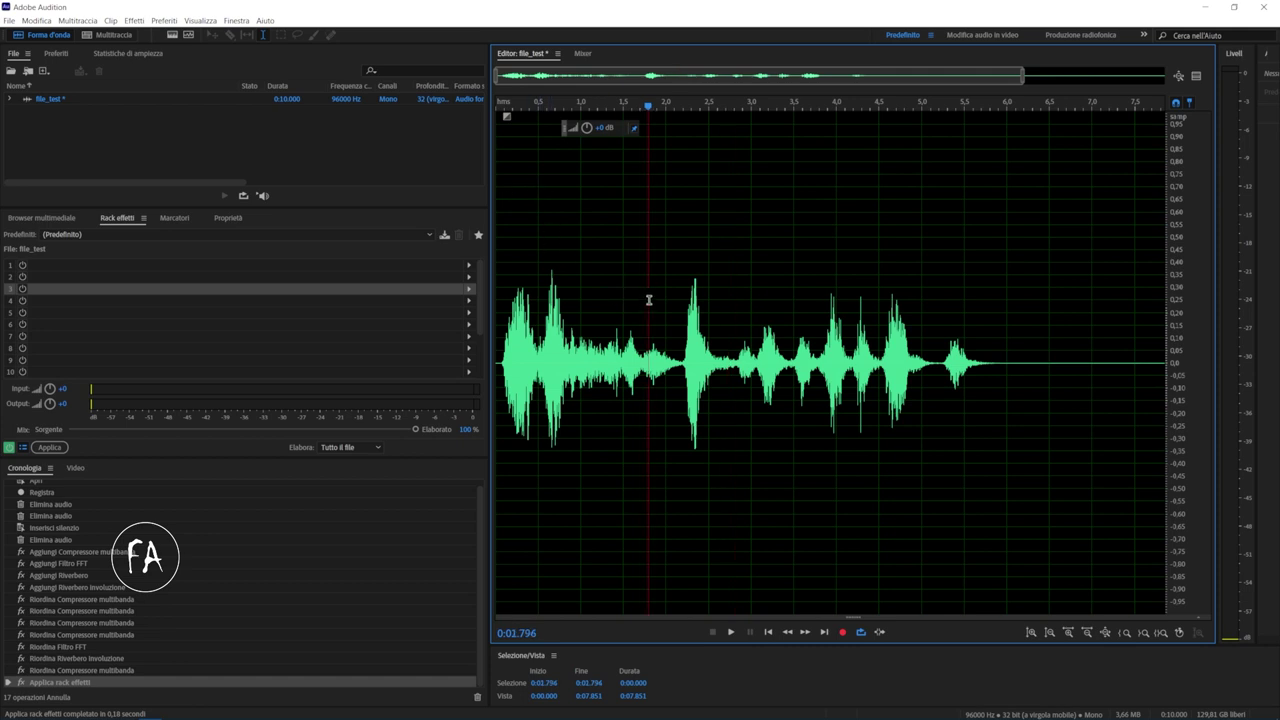
drag(502, 310, 986, 330)
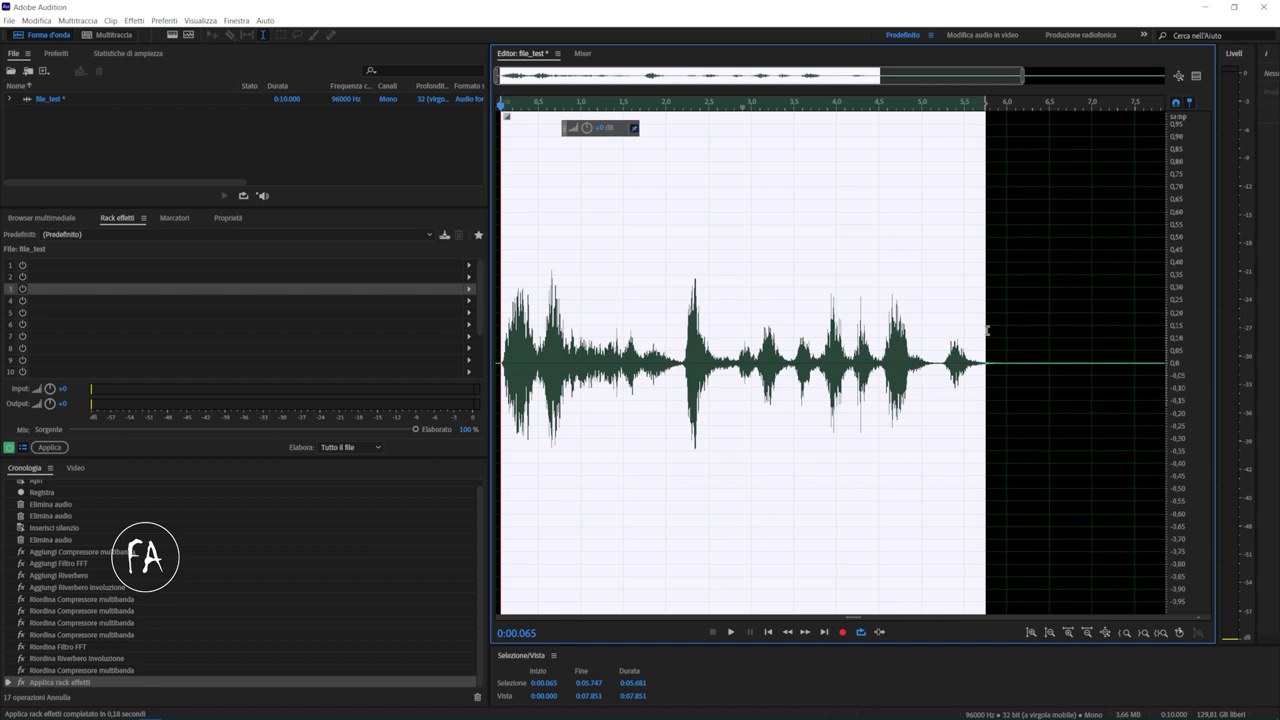
double_click(986, 330)
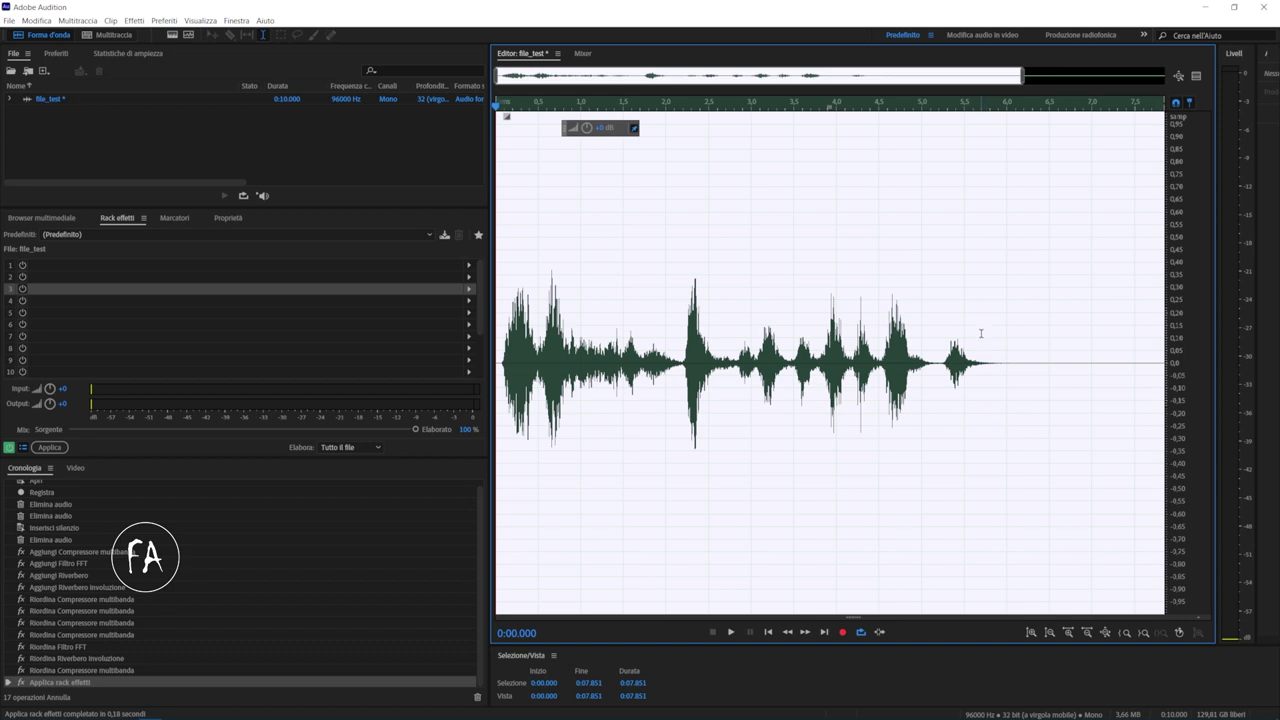
click(810, 277)
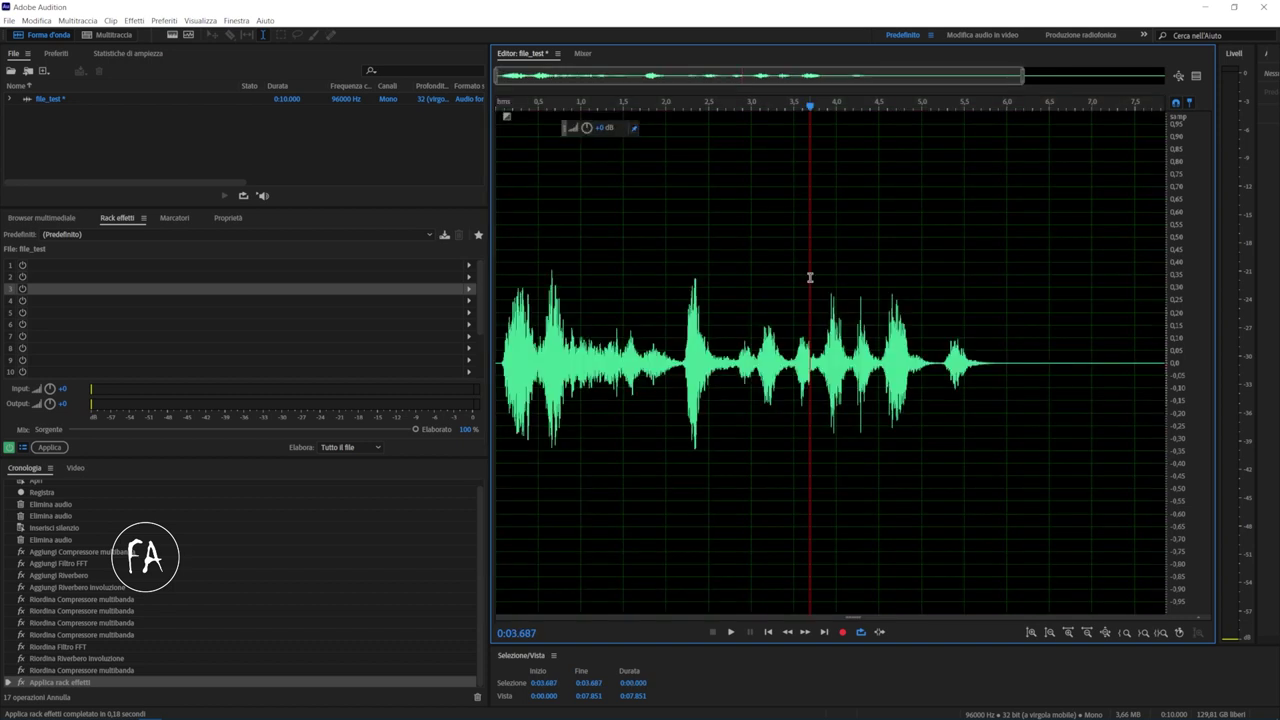
key(ctrl+z)
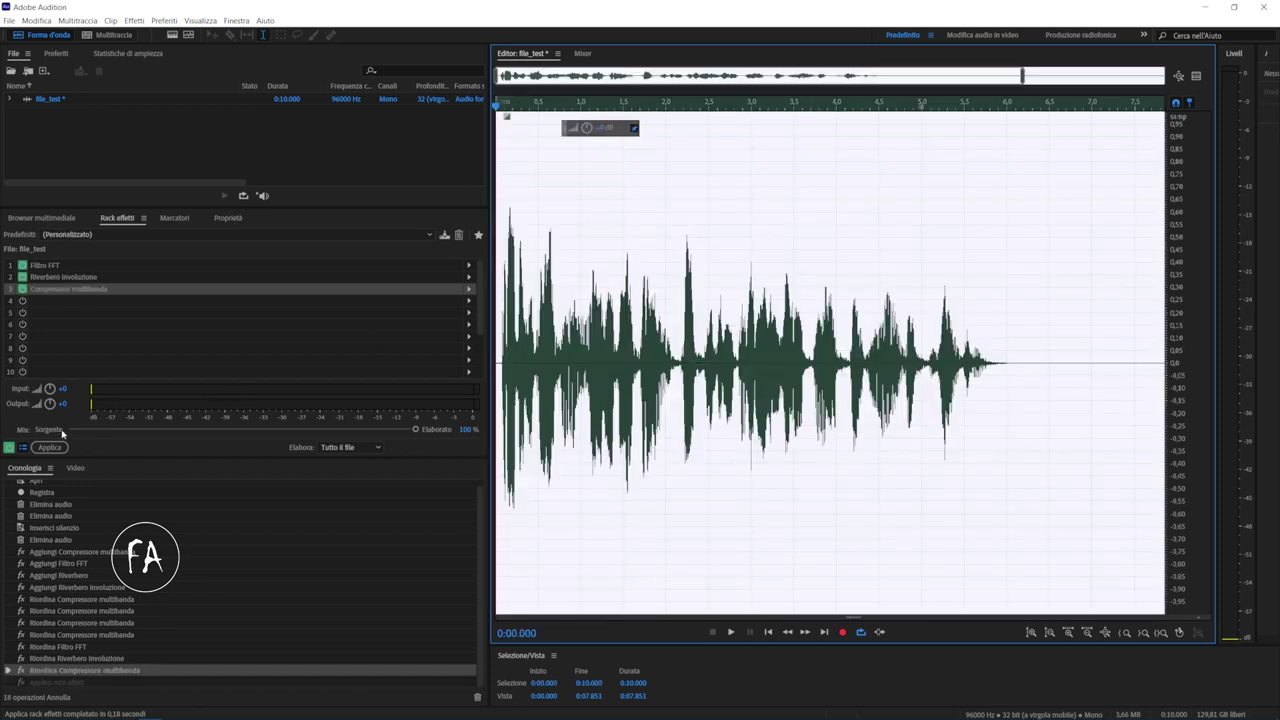
click(747, 248)
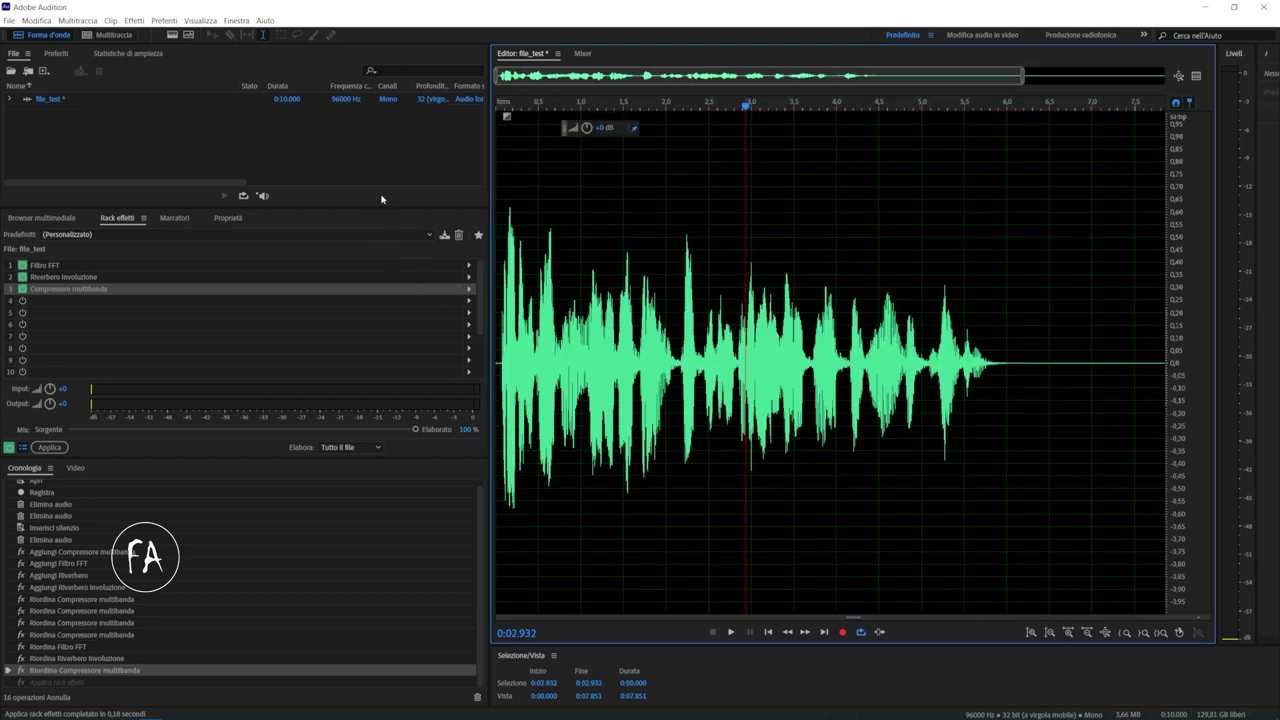
Step: Try to save the file under a new name with the rack effects unapplied, and cancel both attempts
click(8, 20)
click(658, 302)
click(8, 20)
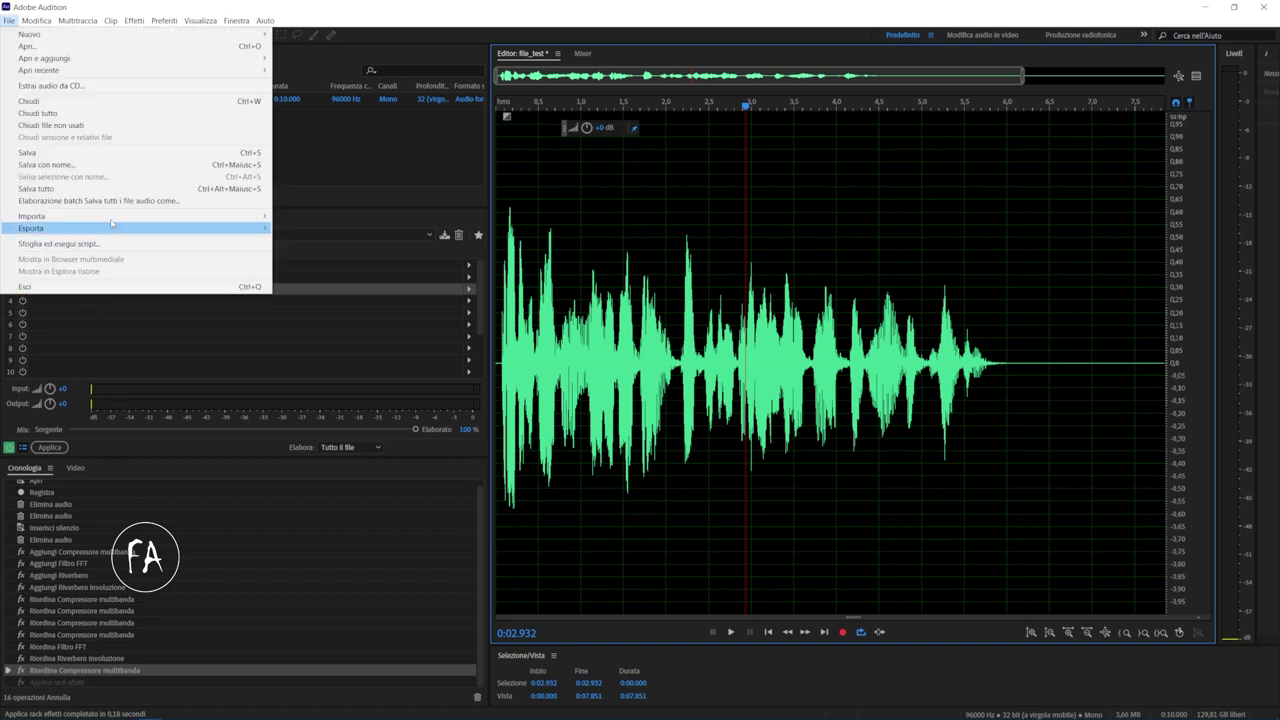
click(116, 165)
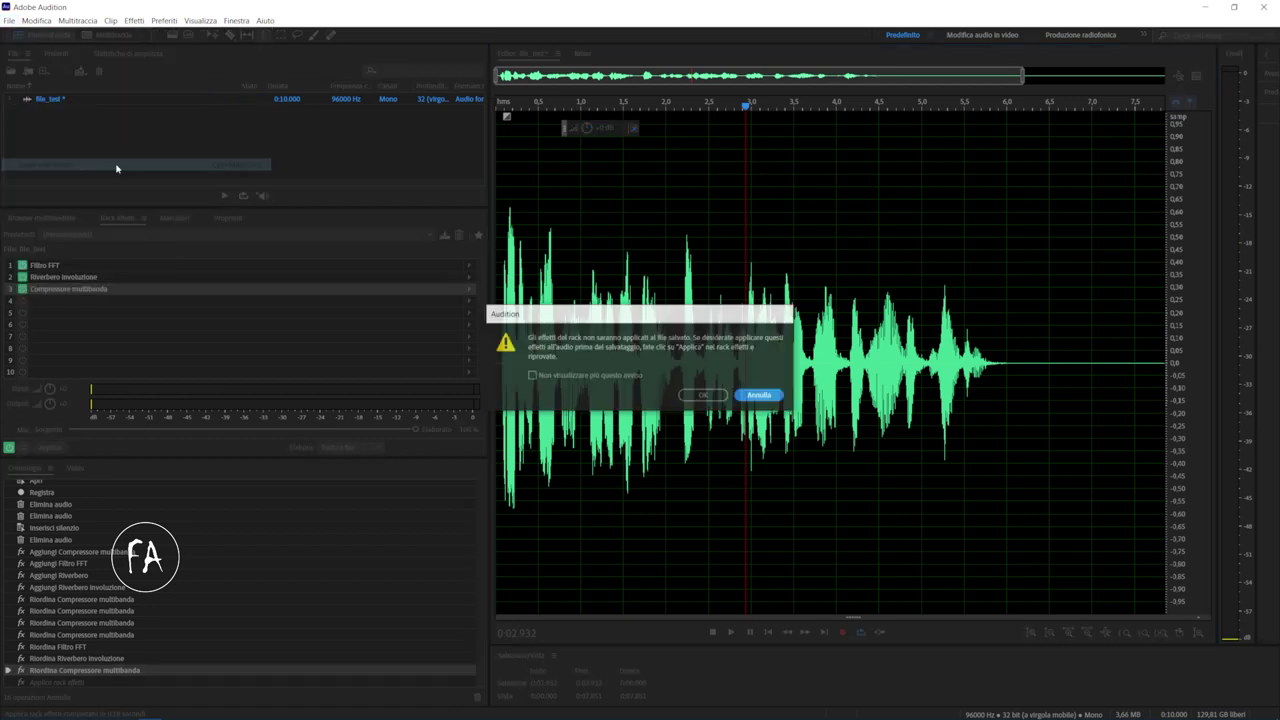
click(705, 395)
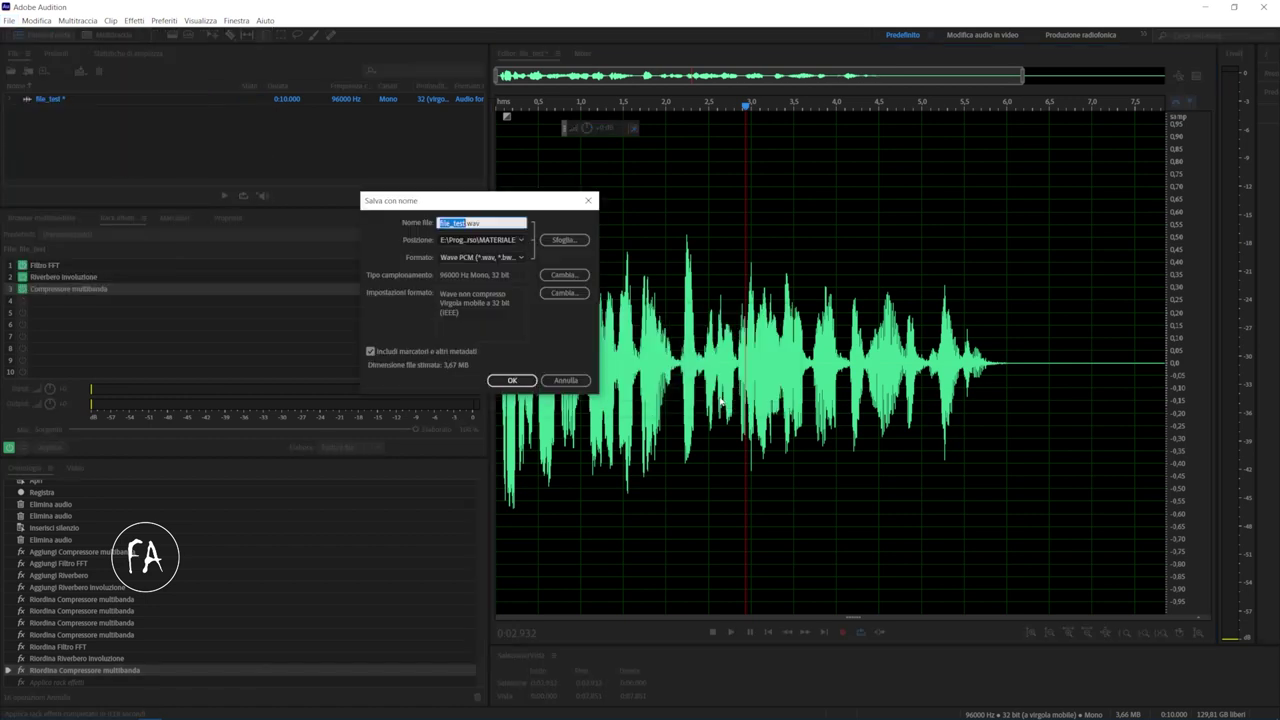
click(566, 381)
click(8, 20)
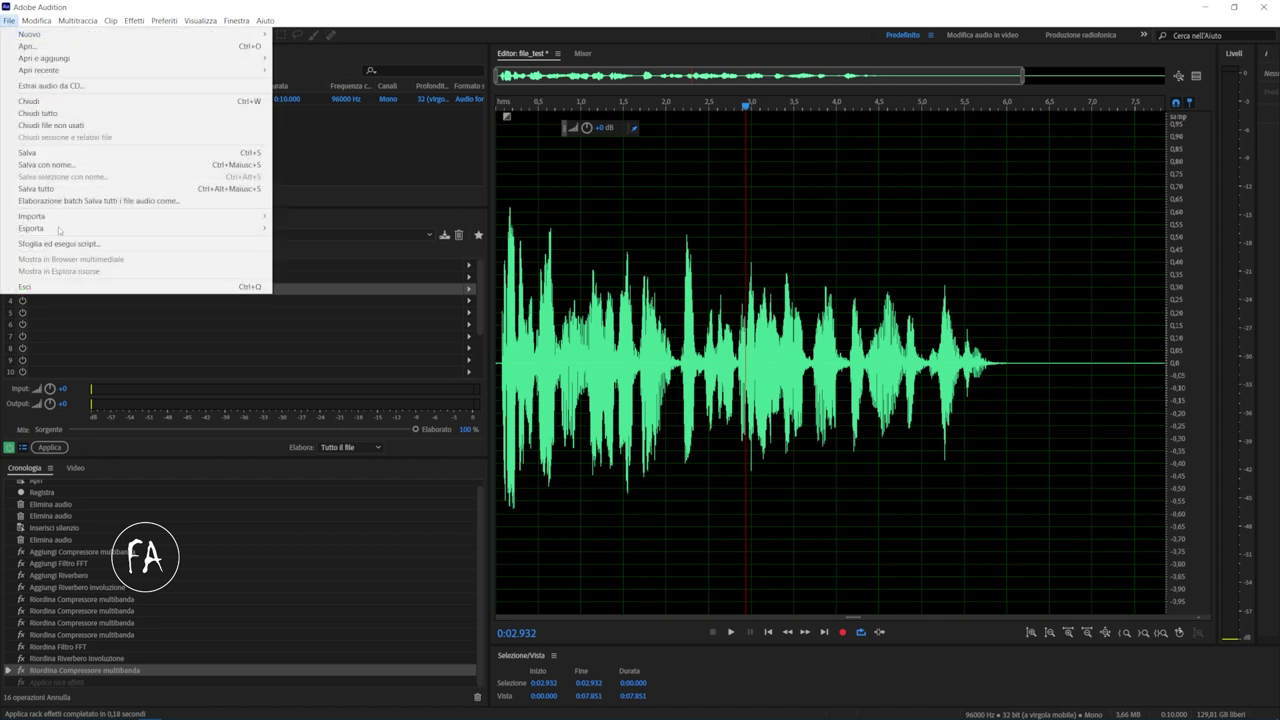
click(100, 164)
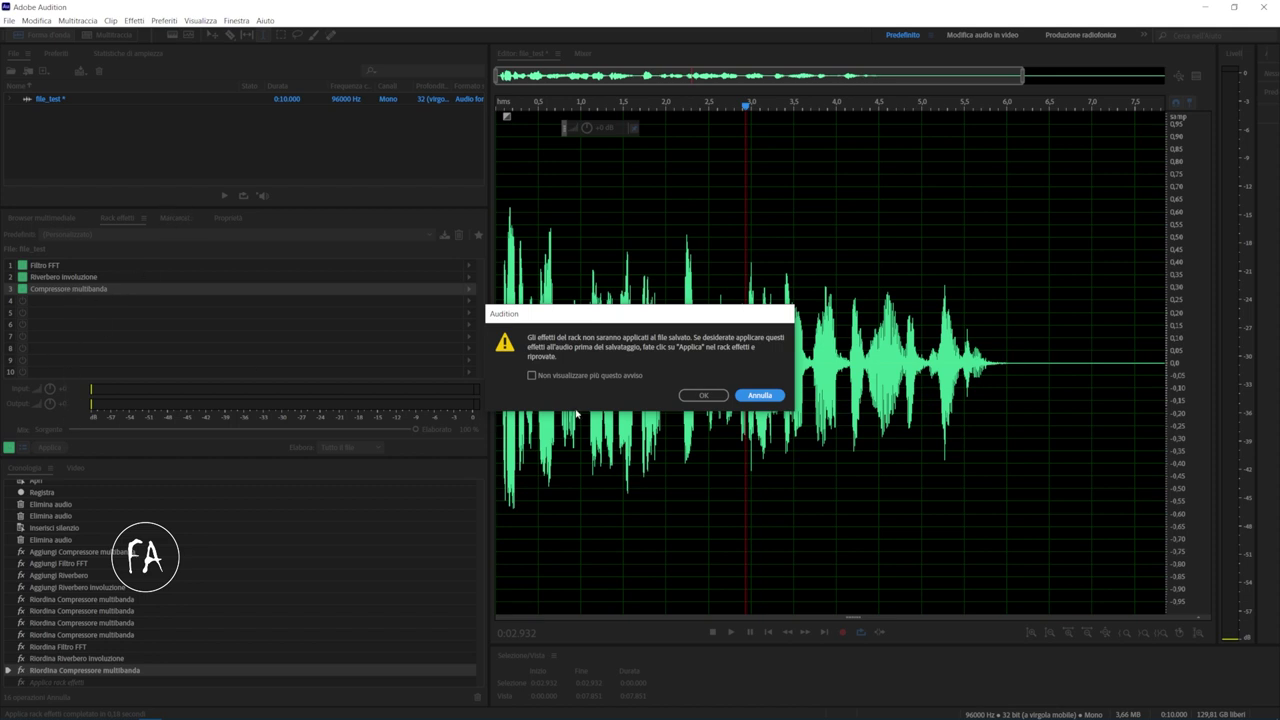
click(760, 396)
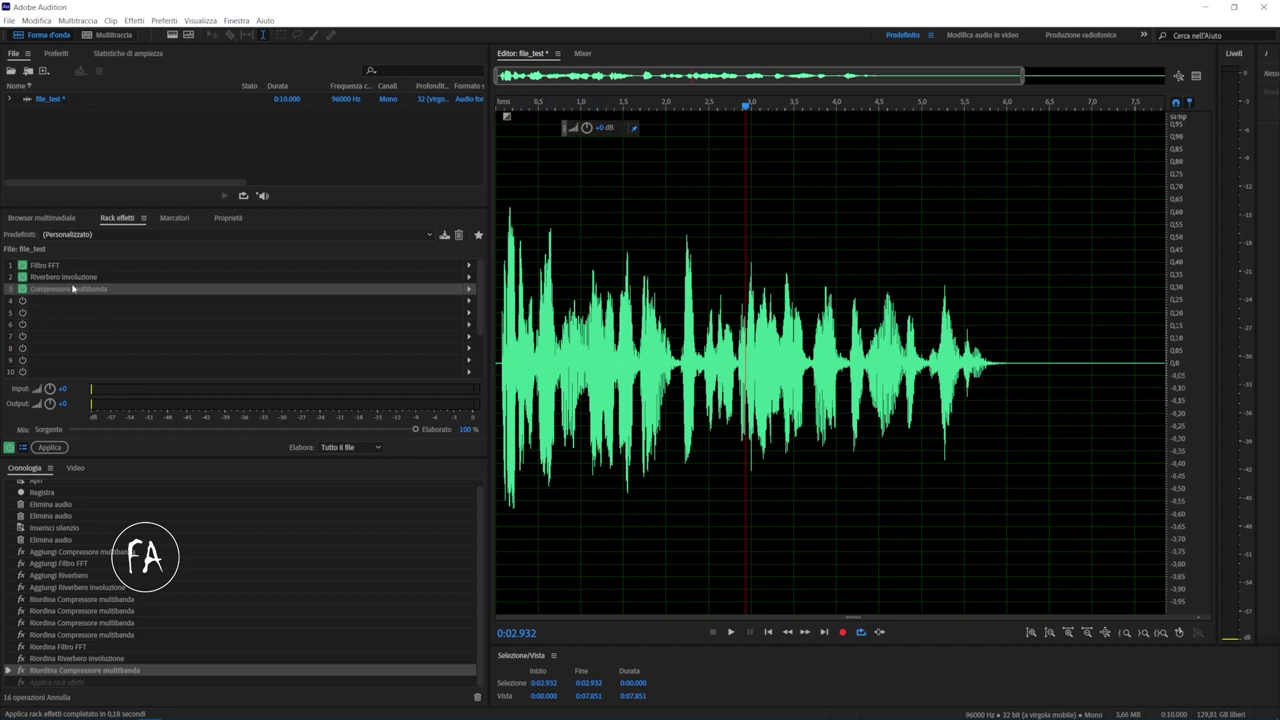
Step: Apply the FFT filter, convolution reverb and multiband compressor in the rack to the whole file
click(52, 448)
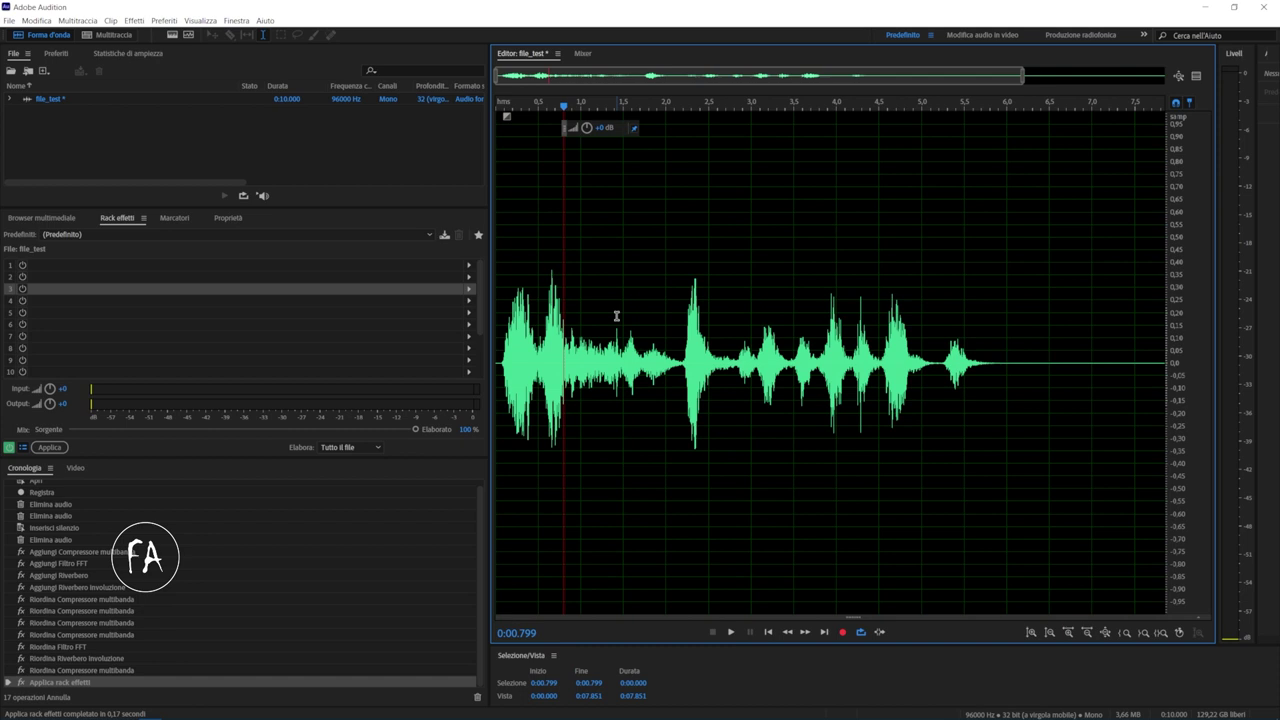
click(134, 20)
mouse_move(204, 282)
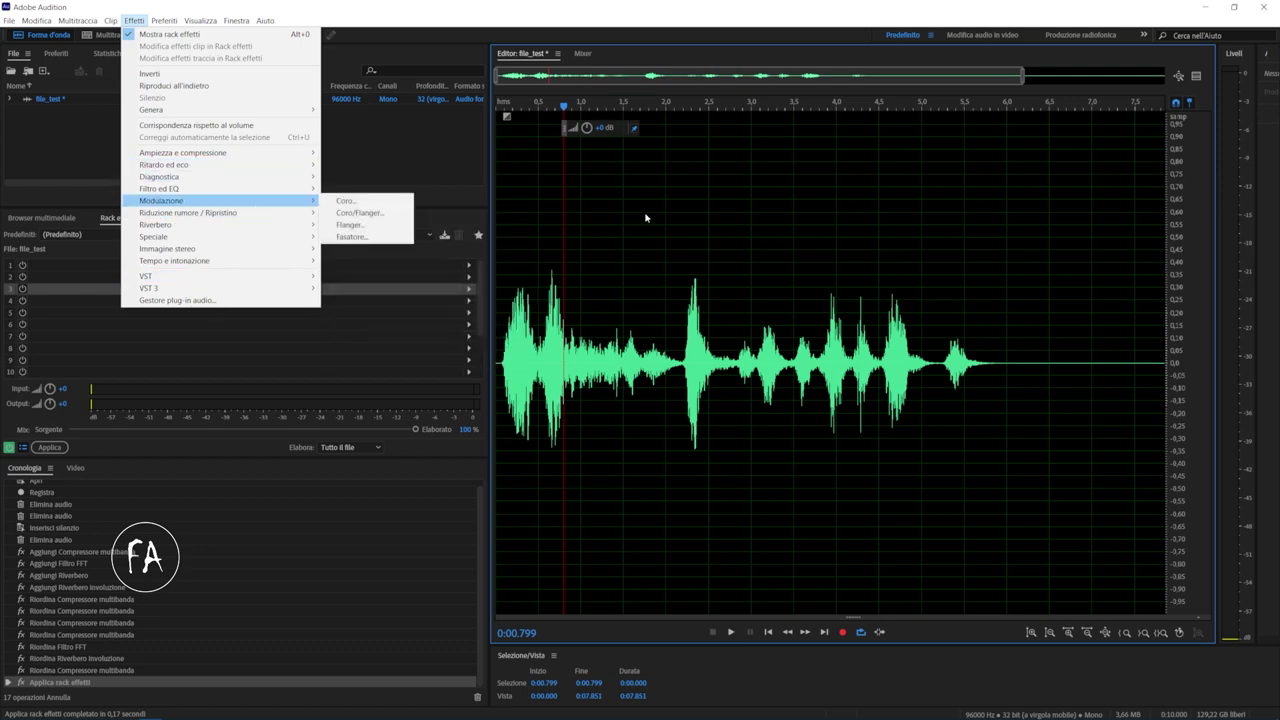
click(747, 237)
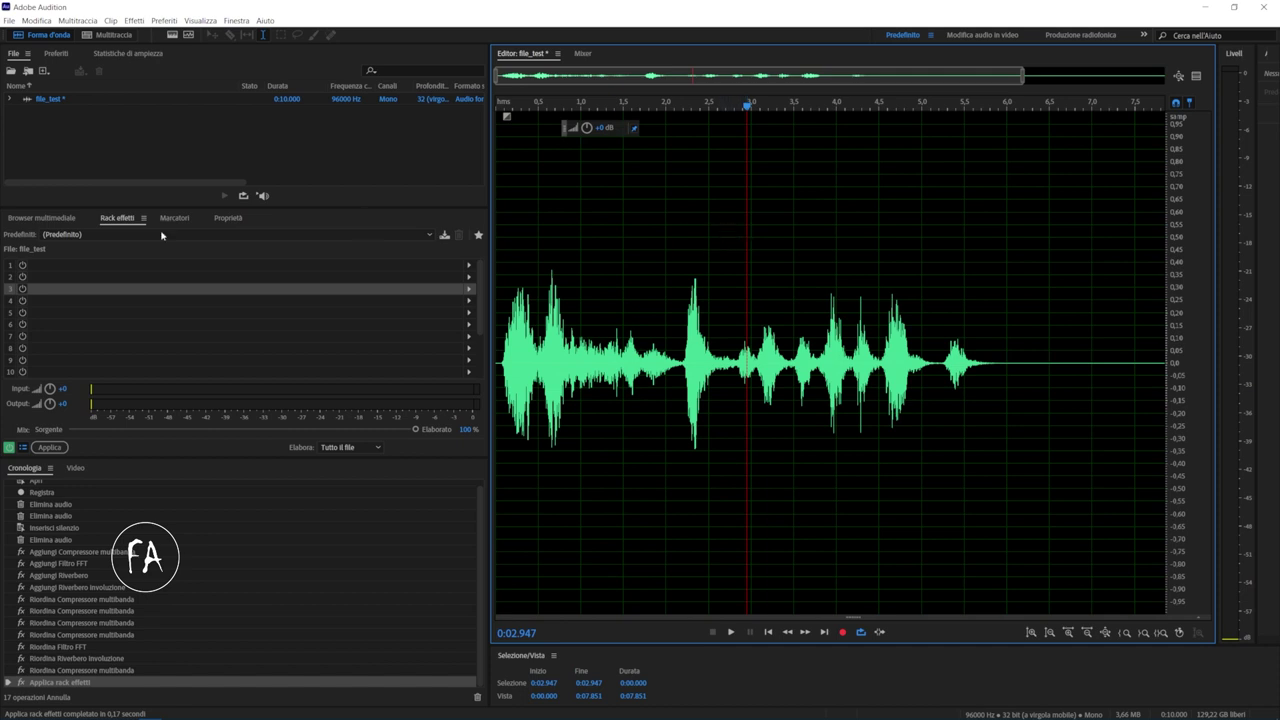
Step: Undo the application of the effects rack to the whole file
click(620, 241)
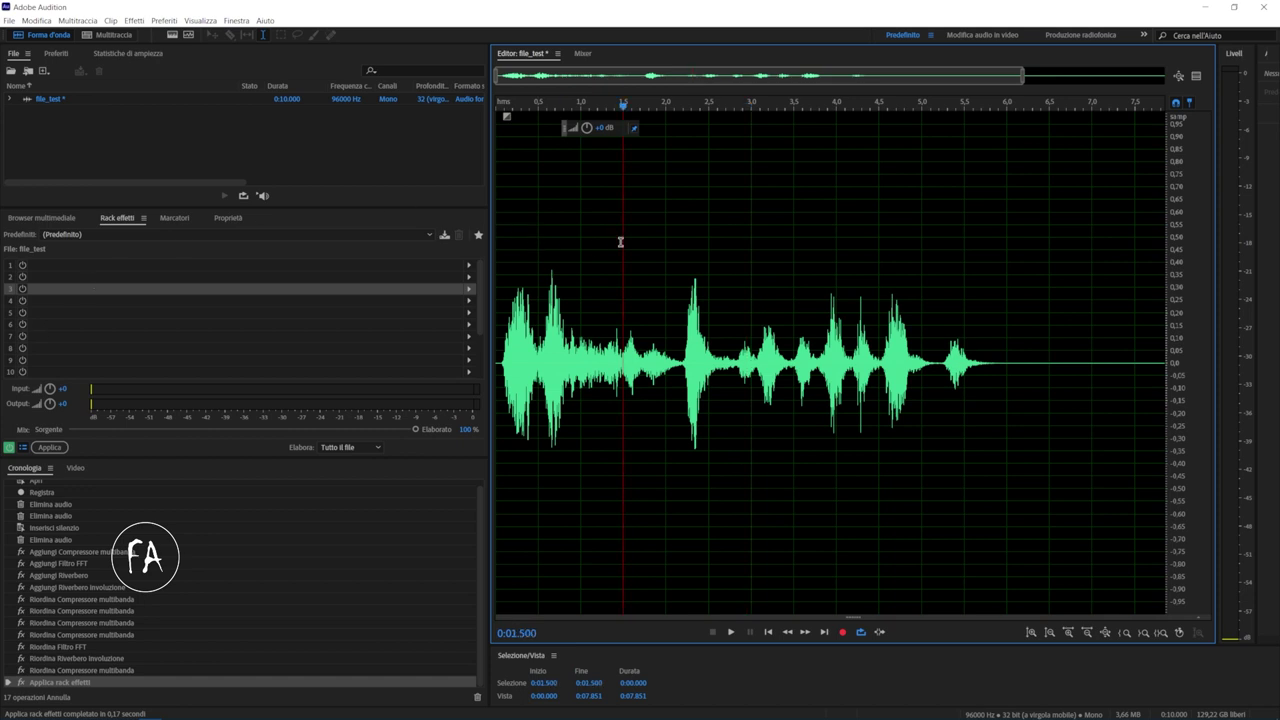
key(ctrl+z)
click(686, 300)
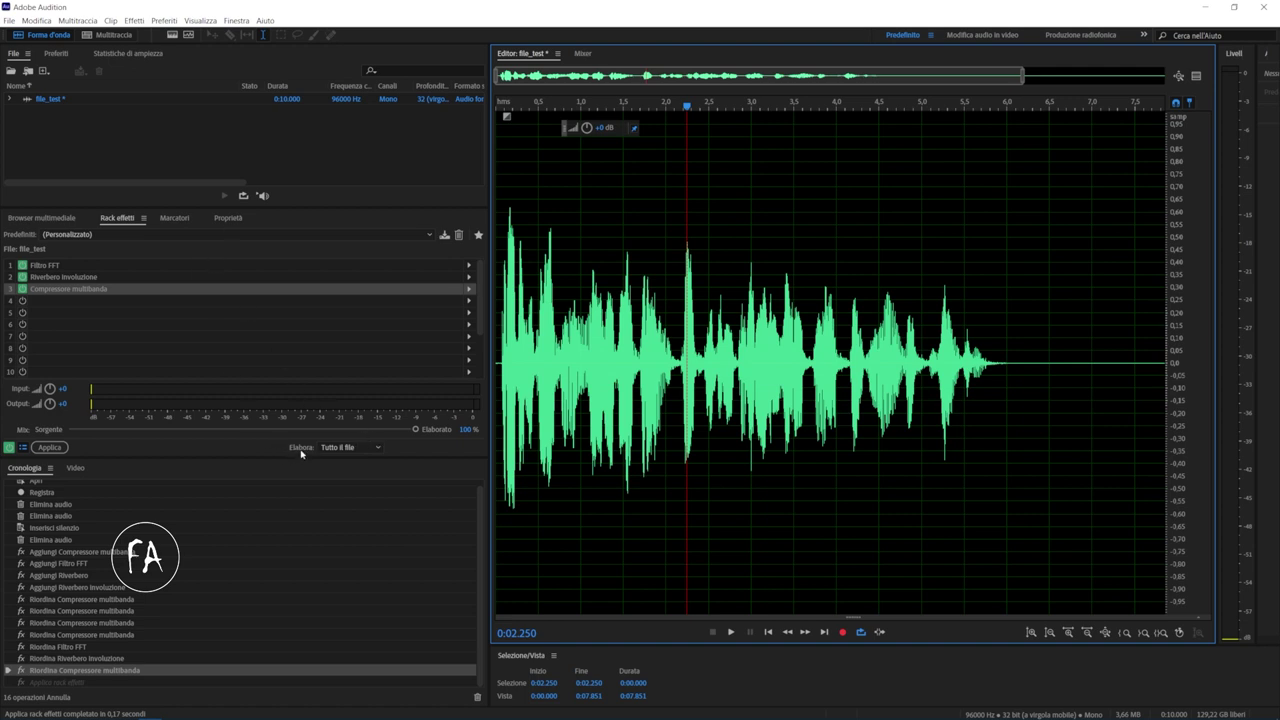
Step: Compare the rack's two processing scopes, whole file and selection only, and set it to selection only
click(364, 448)
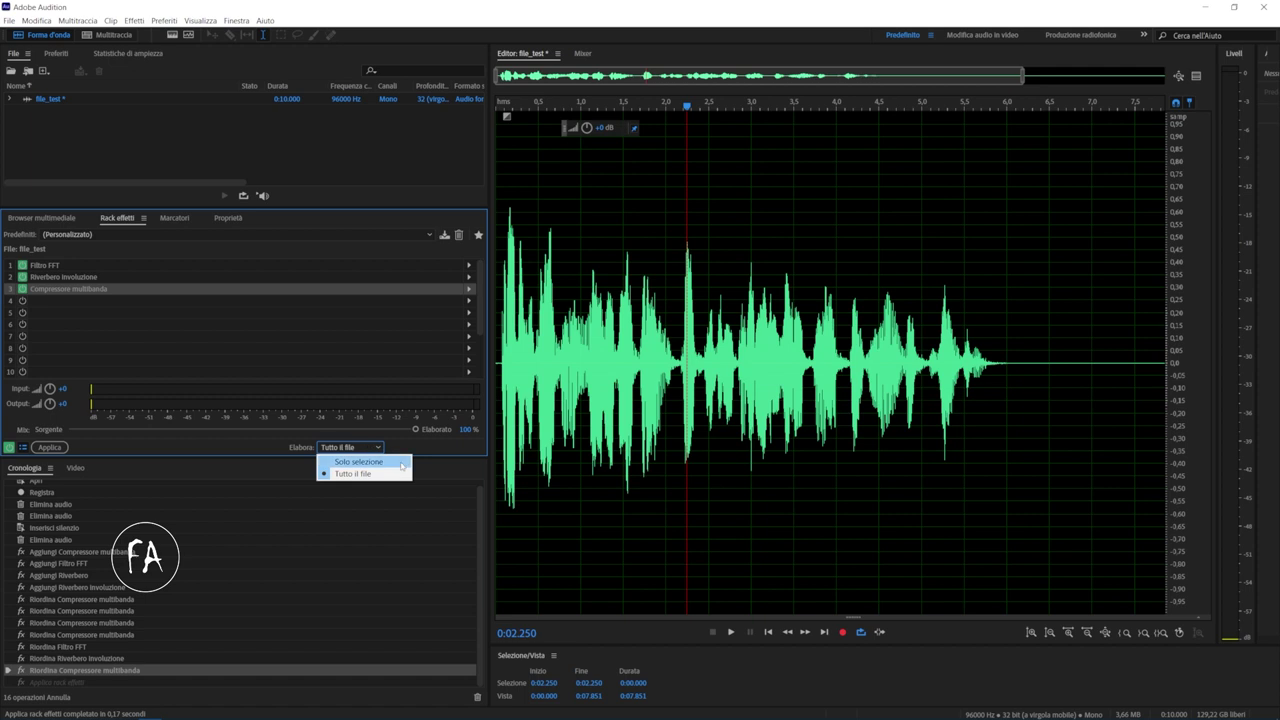
click(400, 463)
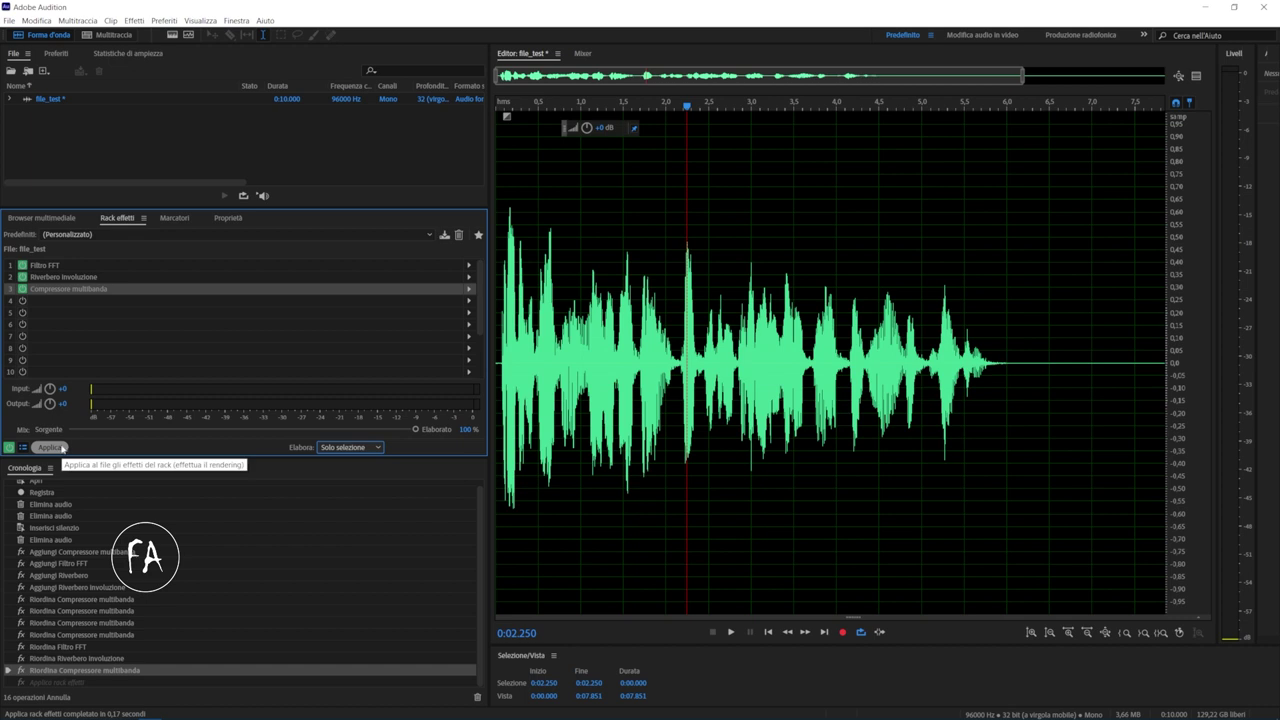
click(366, 448)
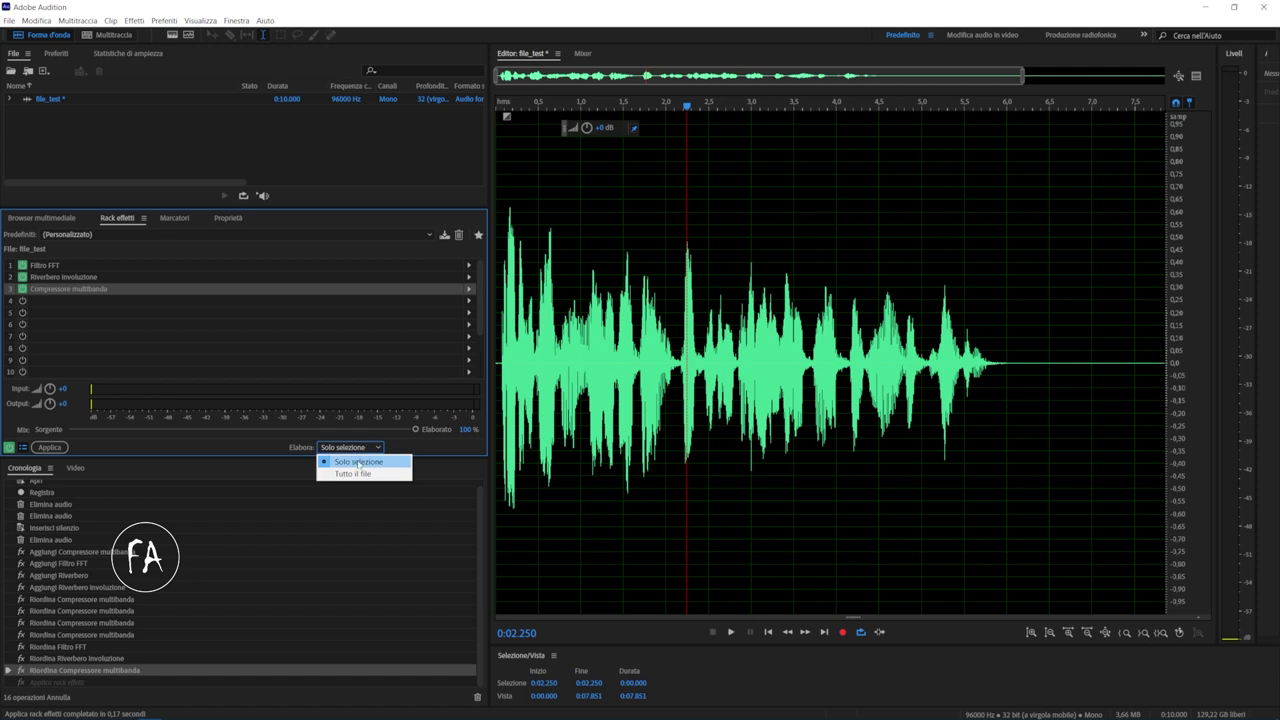
click(358, 473)
click(348, 448)
click(340, 462)
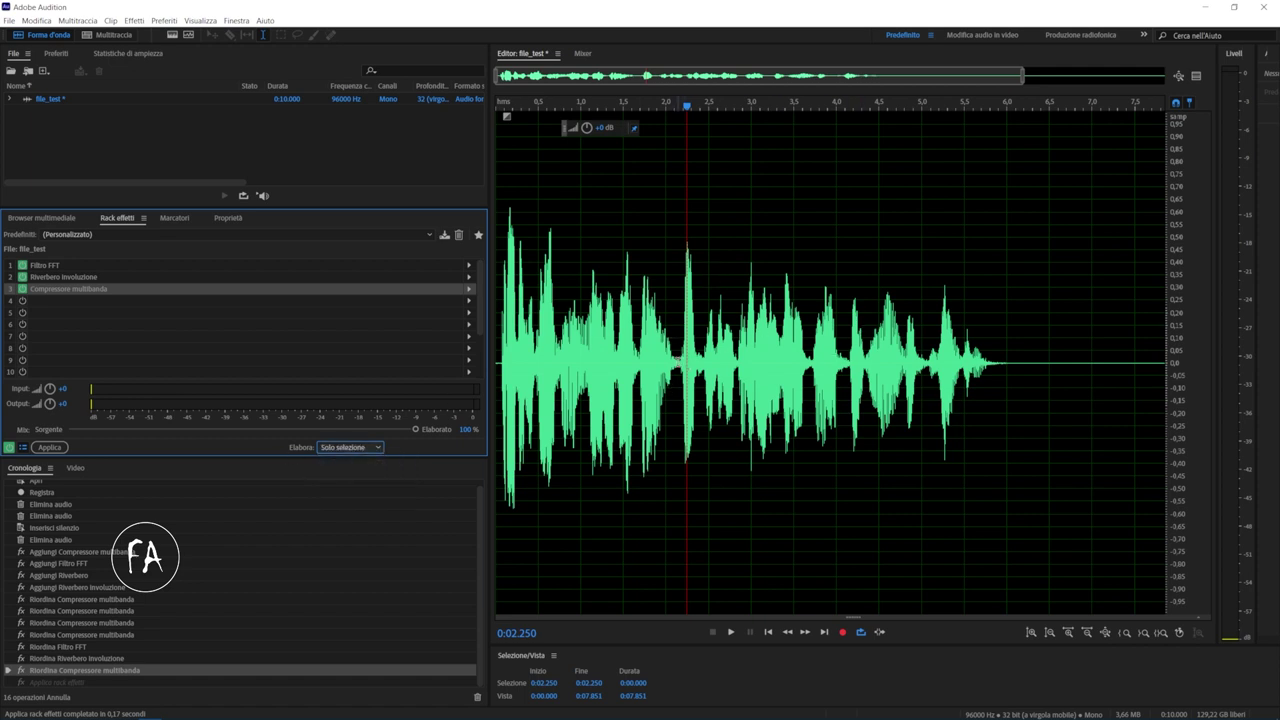
Step: Select the audio from about 2.1 s to the end of the file and apply the effects rack to that selection
drag(676, 360, 1185, 358)
key(backslash)
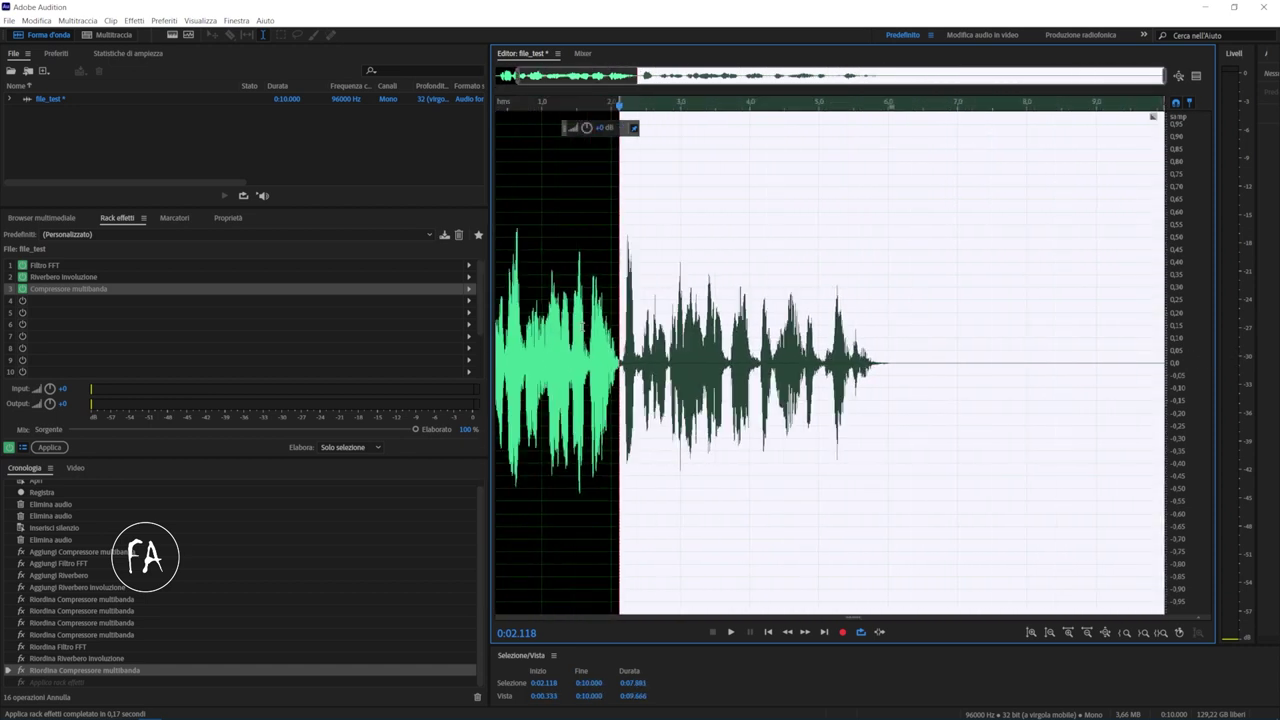
click(48, 448)
click(708, 330)
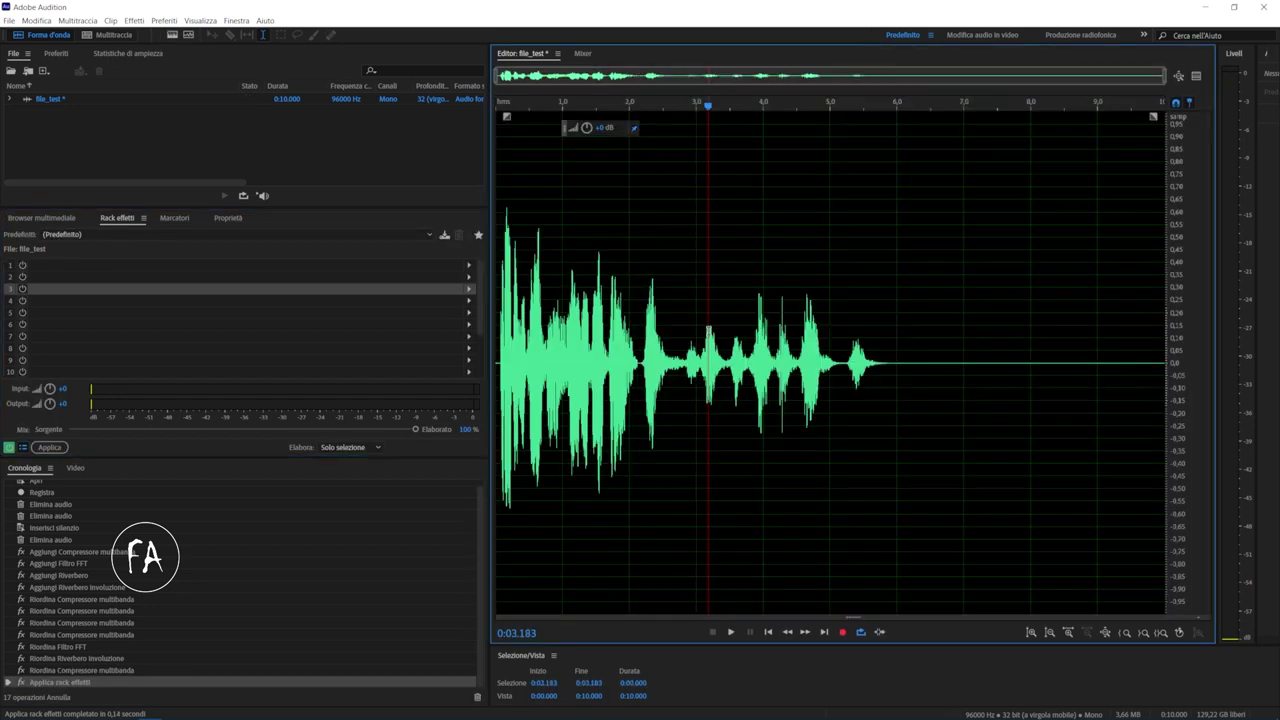
Step: Mark the processed section, play the audio from about 1.5 s across the transition, and undo the rack application
click(641, 349)
drag(641, 349, 1148, 350)
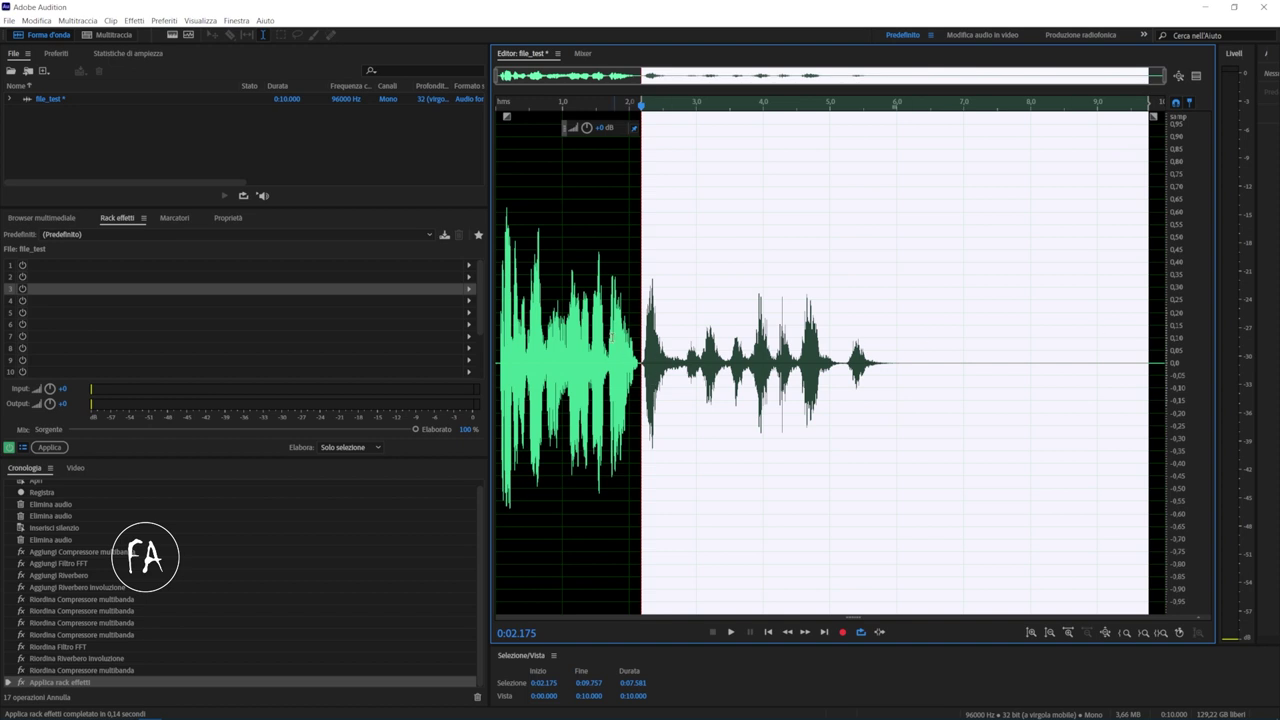
click(594, 296)
key(space)
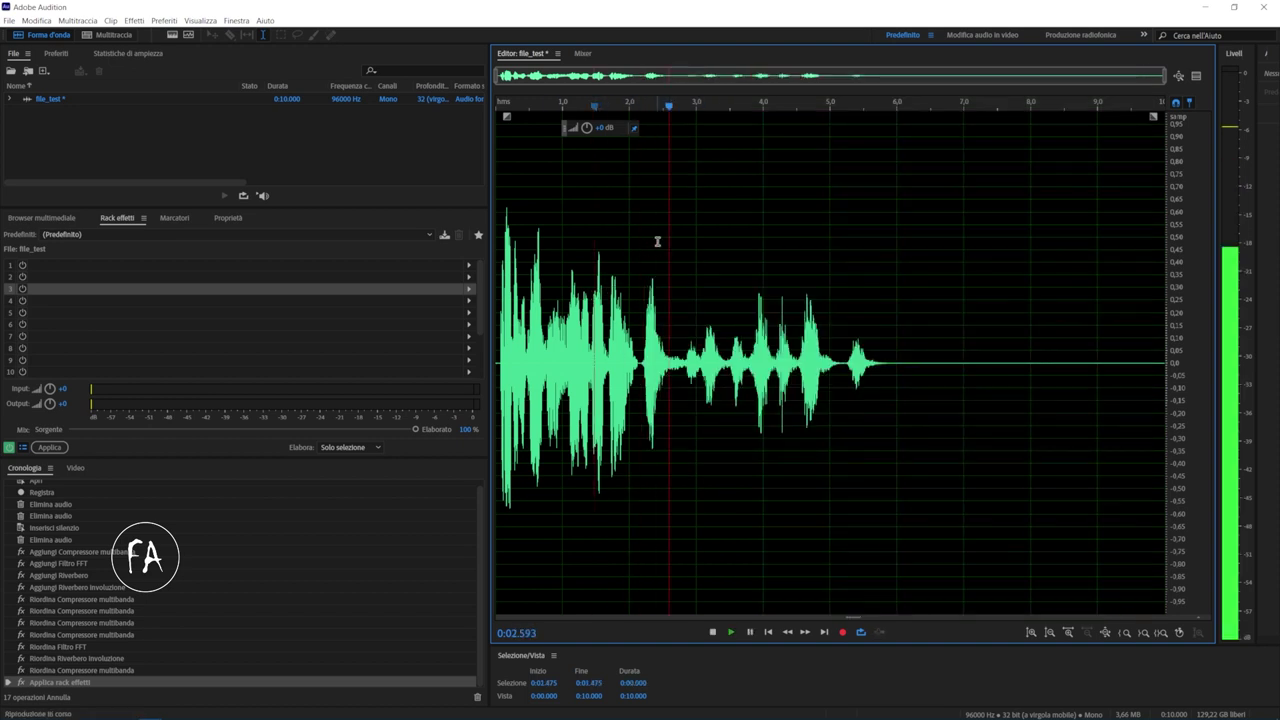
key(ctrl+z)
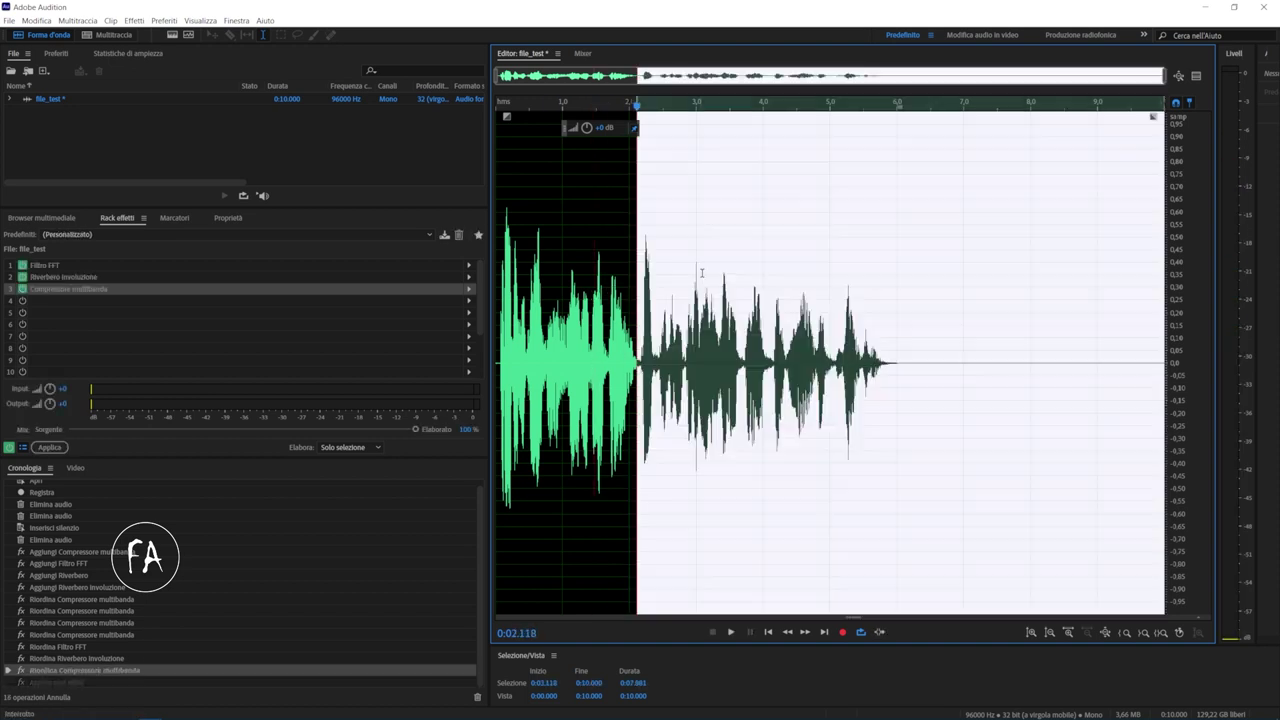
Step: Set the rack to process the whole file, apply its effects and clear the waveform selection
click(662, 310)
click(355, 447)
click(345, 472)
click(55, 448)
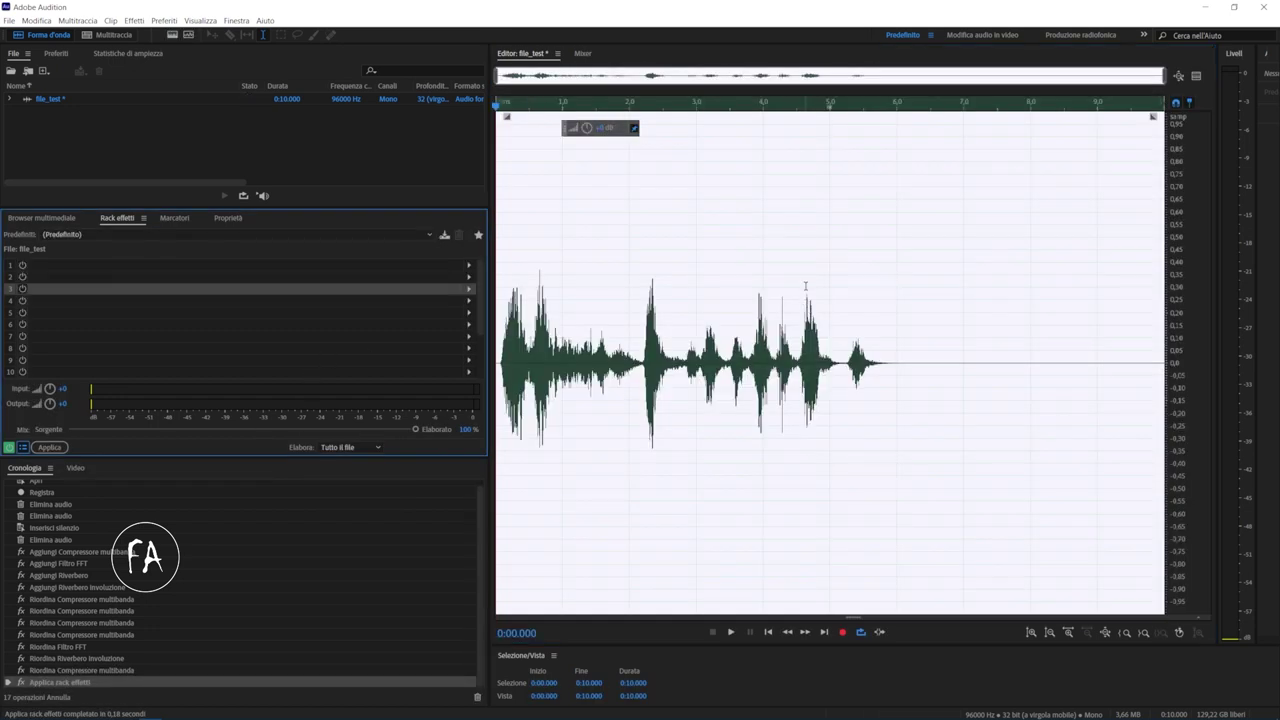
click(807, 287)
click(967, 241)
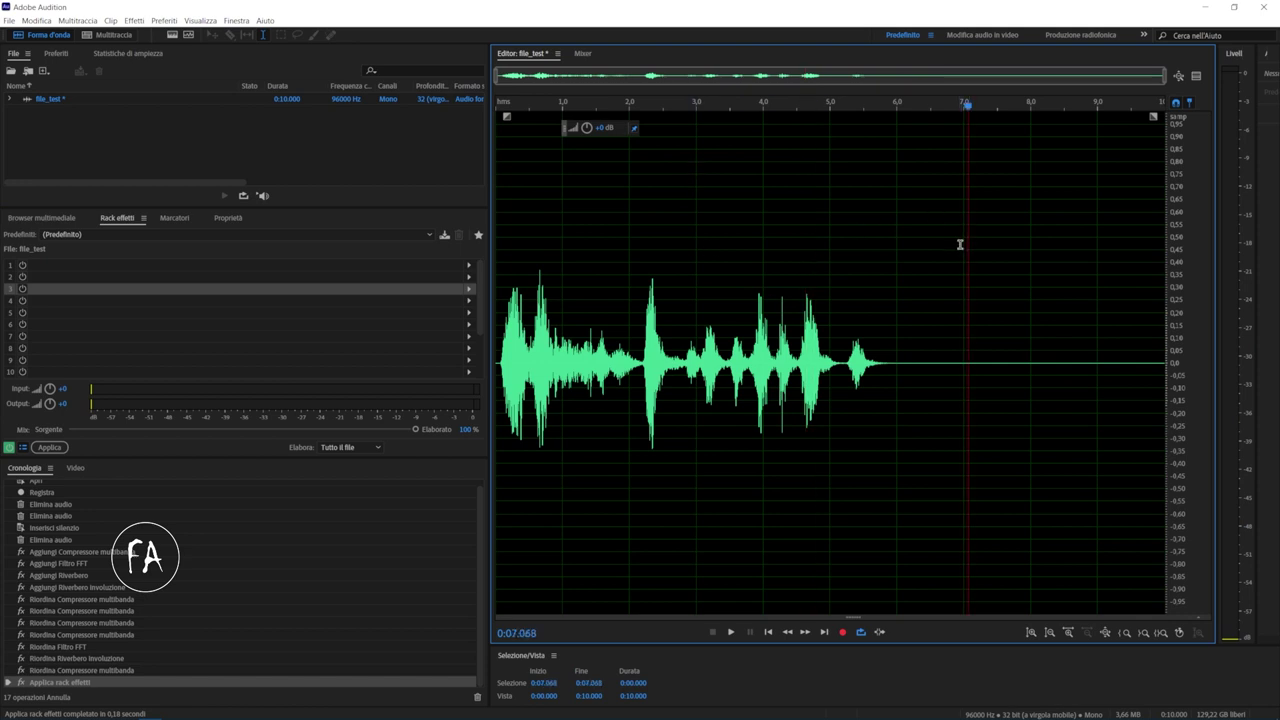